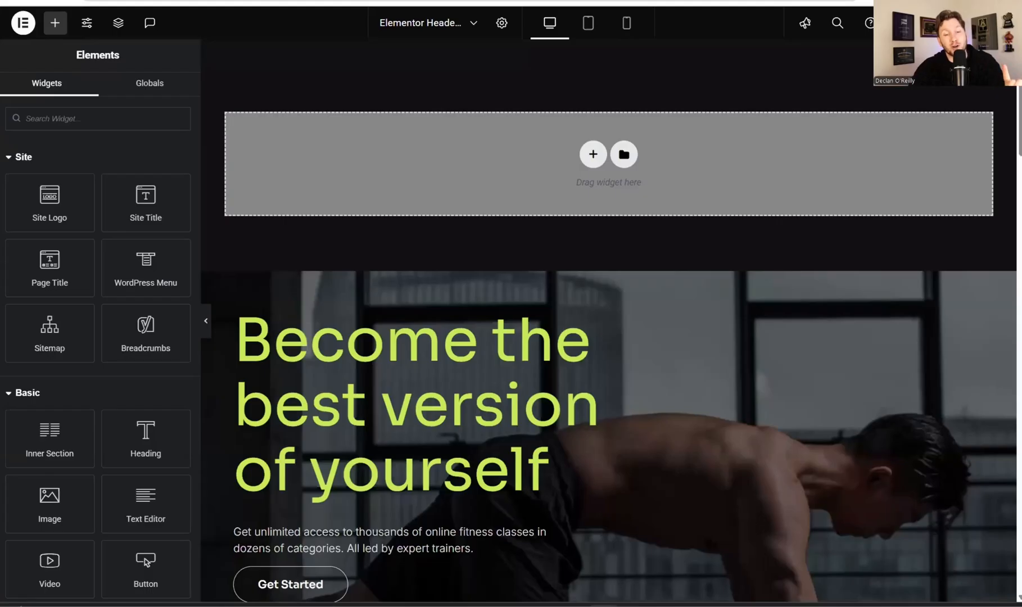
Examine the fitness homepage in the Elementor editor, from the hero banner through the training, class and MotivAQ sections.
scroll(674, 255, down, 8)
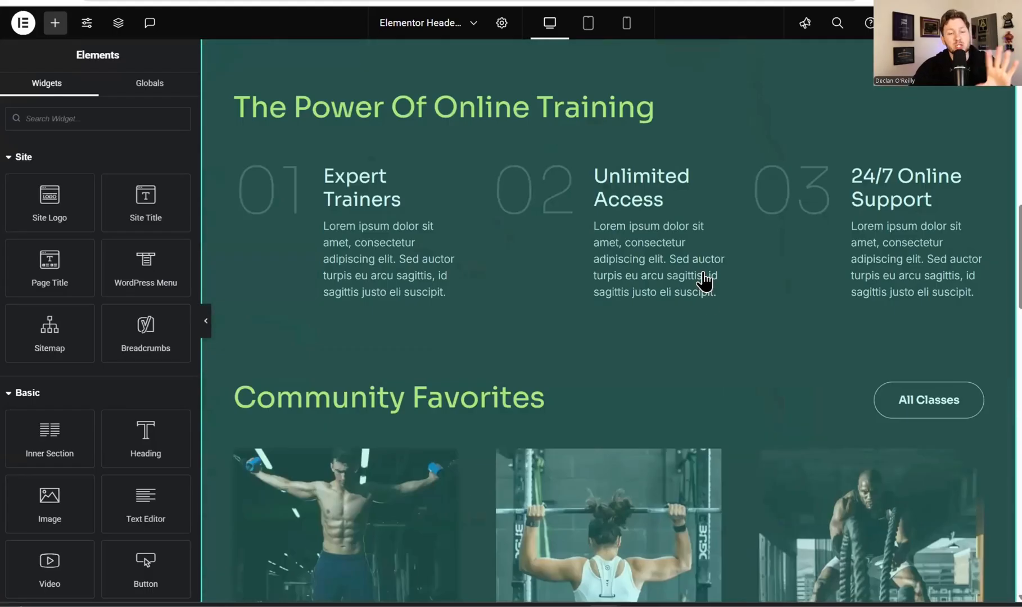
scroll(745, 387, down, 5)
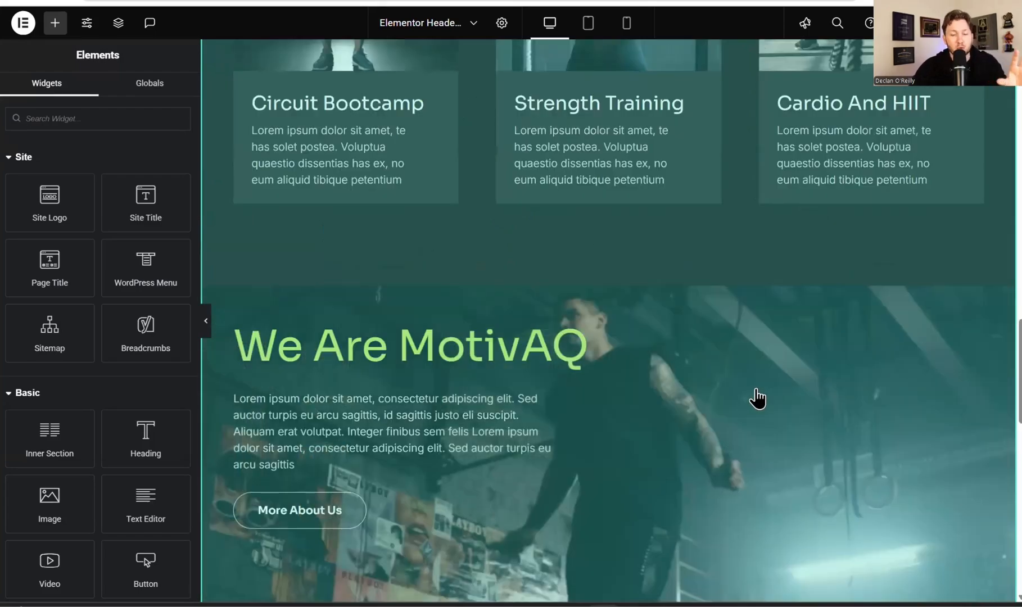
scroll(755, 400, up, 15)
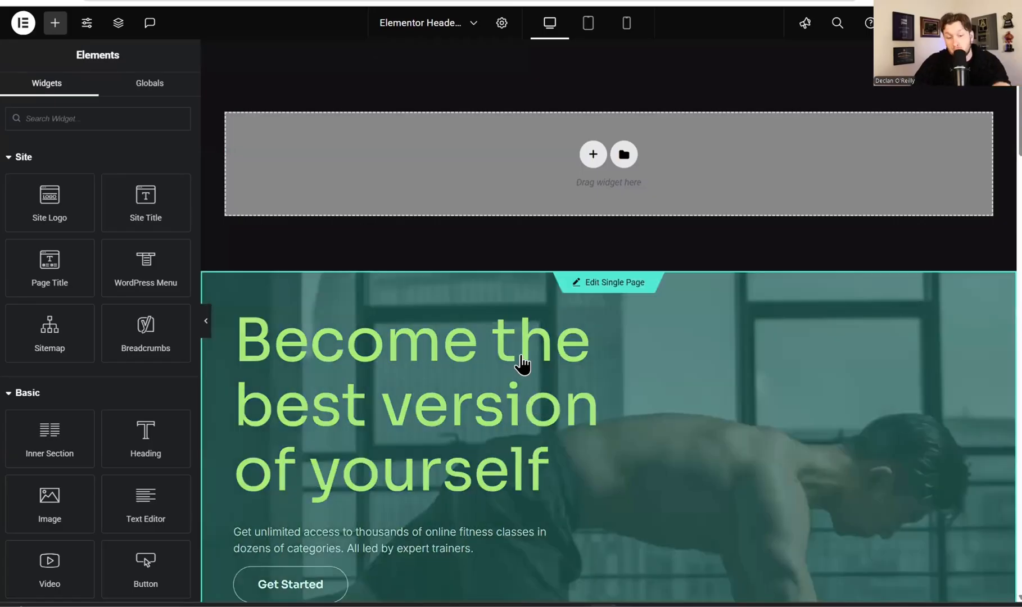
scroll(550, 377, down, 9)
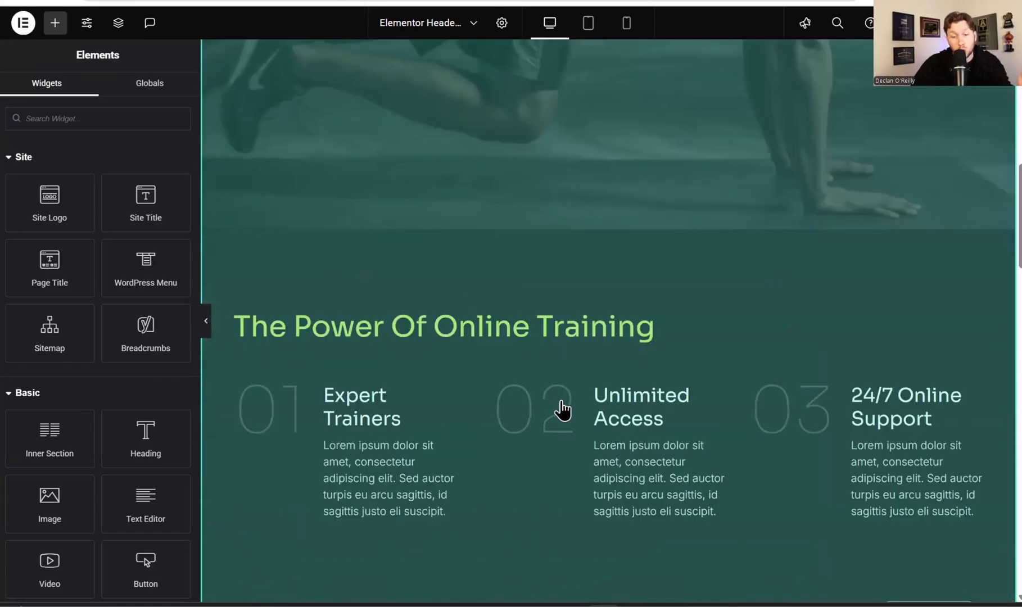
scroll(561, 410, up, 7)
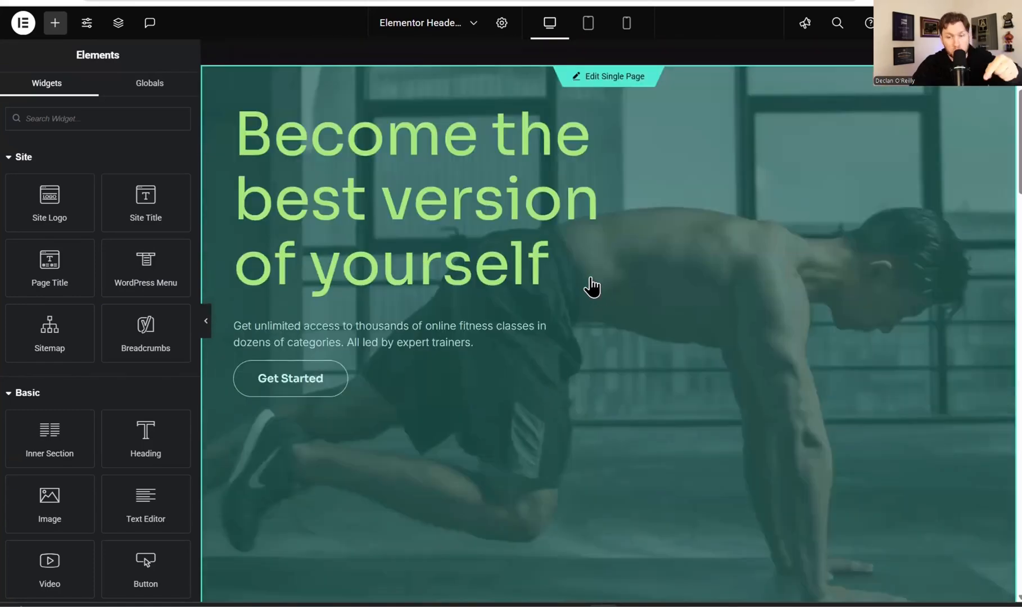
scroll(771, 228, up, 3)
scroll(765, 326, down, 8)
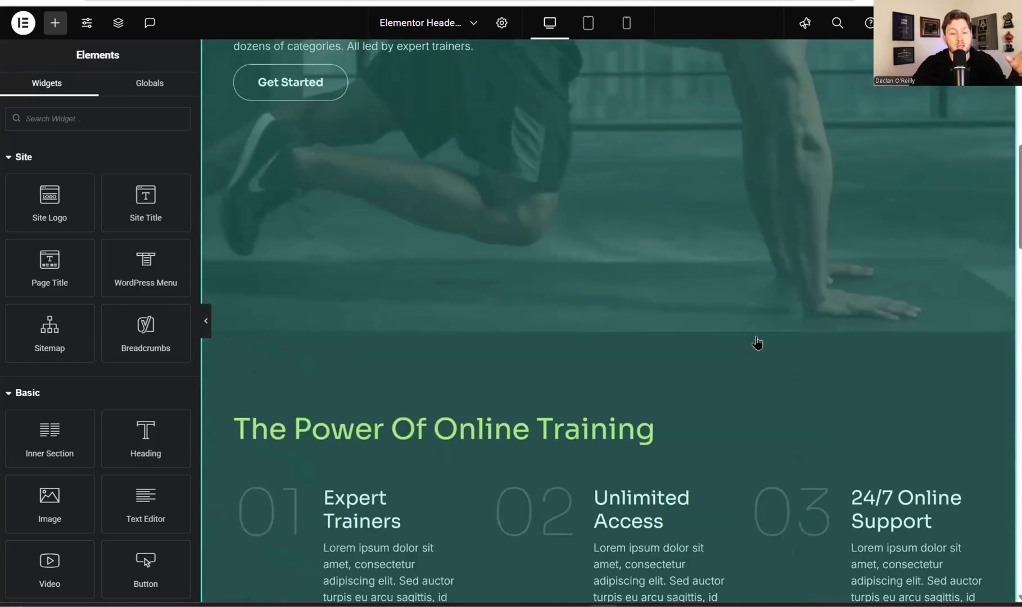
scroll(754, 353, down, 5)
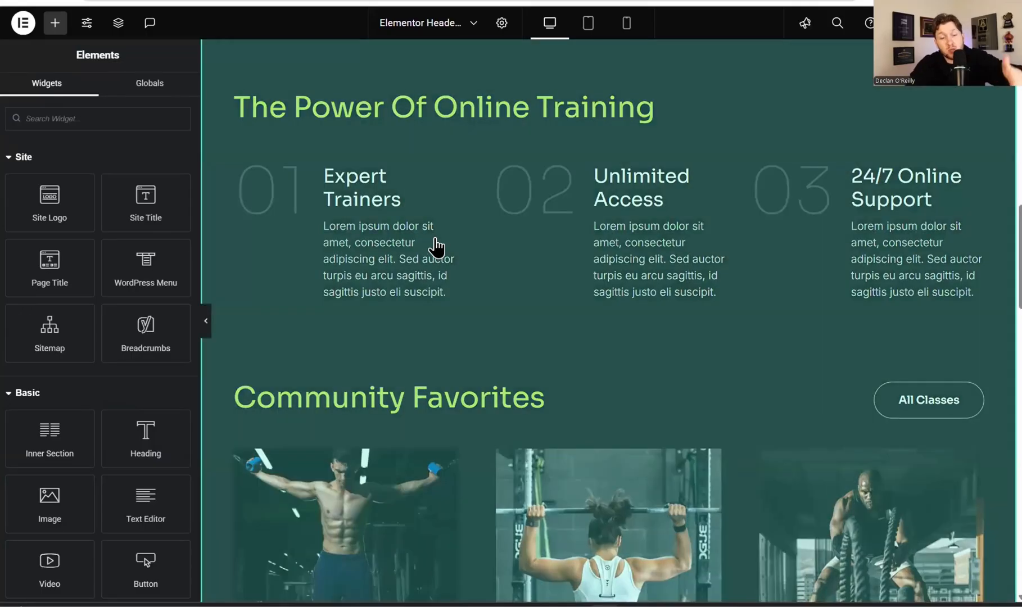
scroll(441, 250, down, 5)
scroll(445, 254, up, 5)
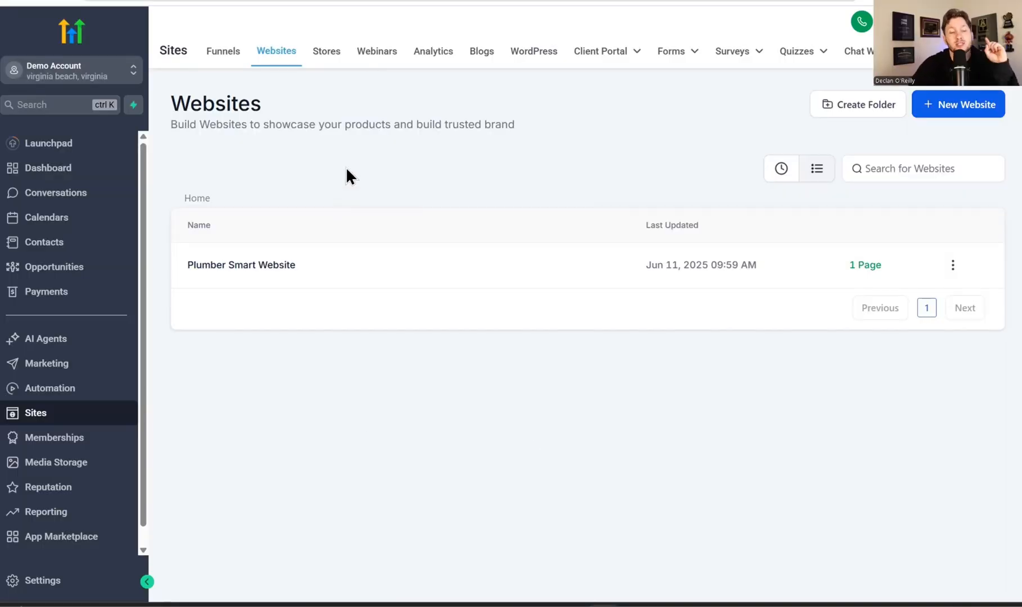
Switch to HighLevel, open the Plumber Smart Website and look through a preview of its Home page.
click(295, 266)
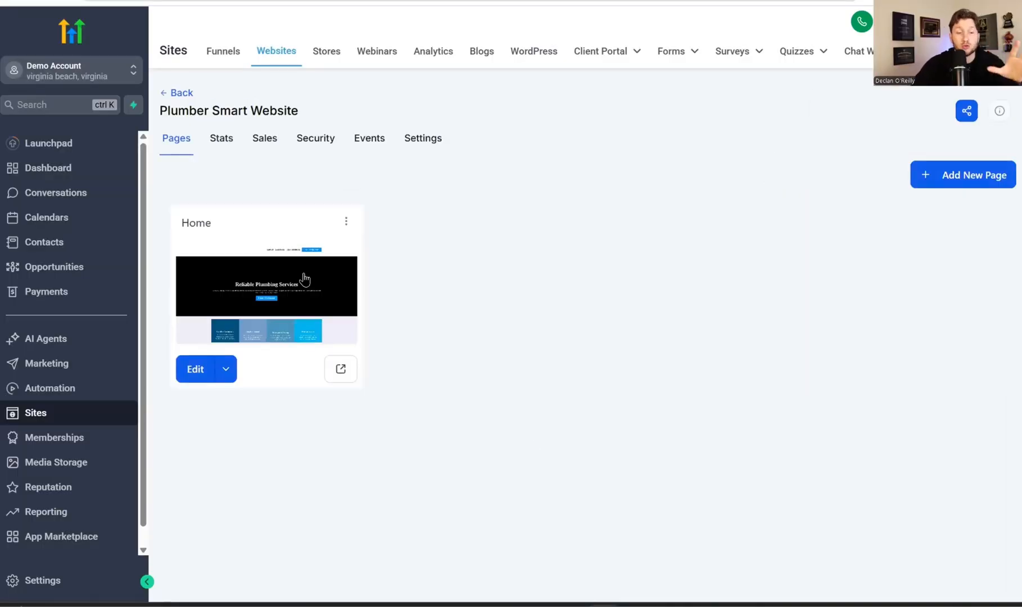
click(344, 372)
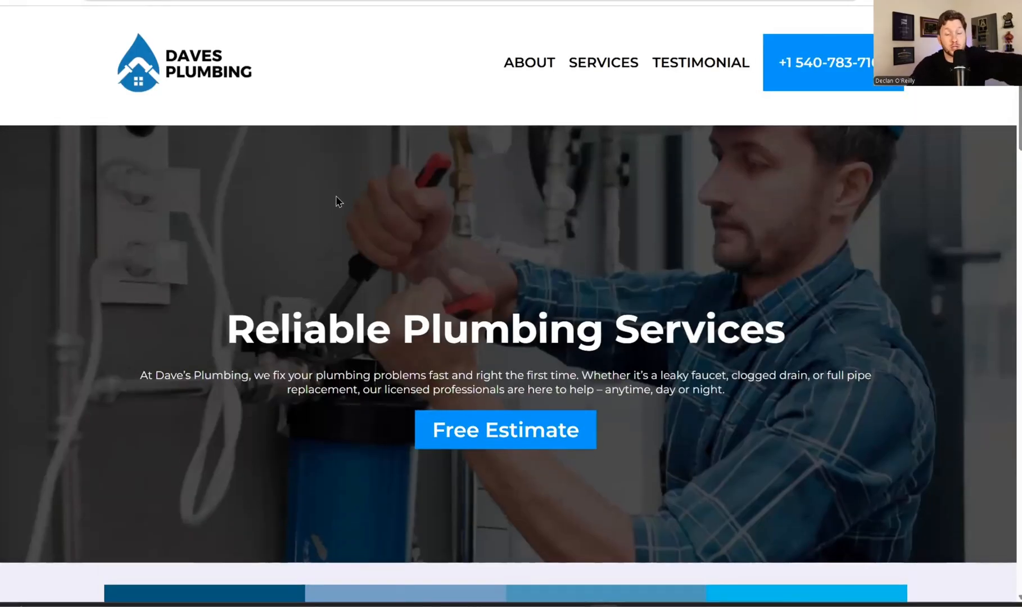
scroll(337, 201, down, 10)
scroll(413, 214, down, 10)
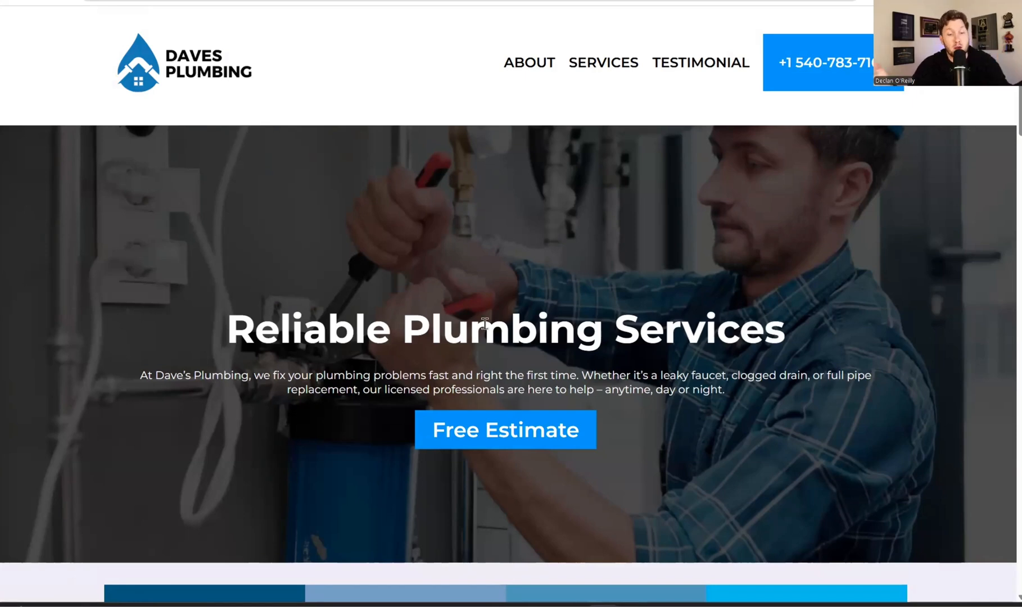
click(281, 1)
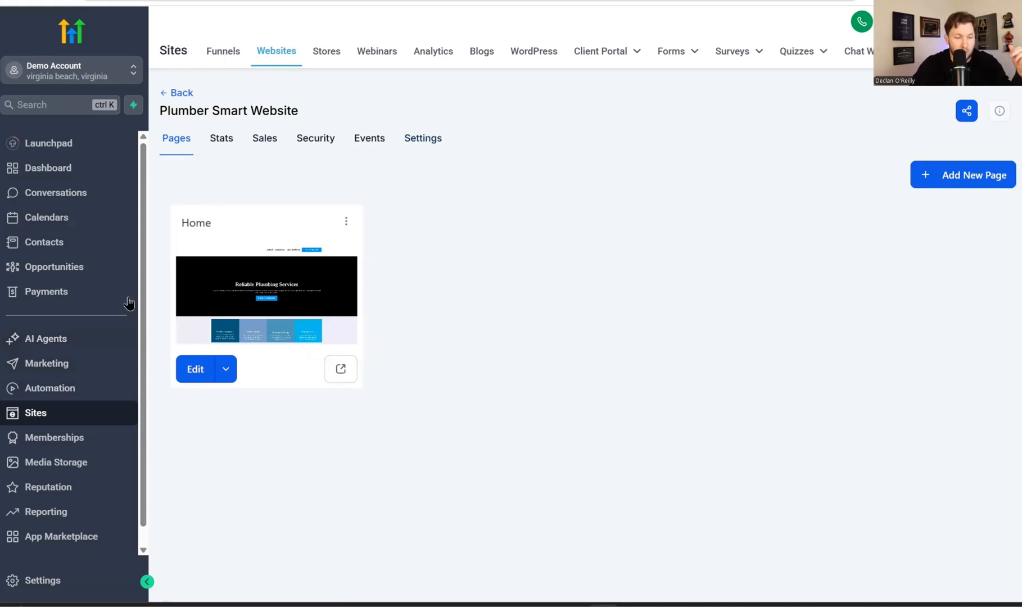
Open the Daves Plumbing voice agent among the AI agents and show its agent goals.
click(82, 340)
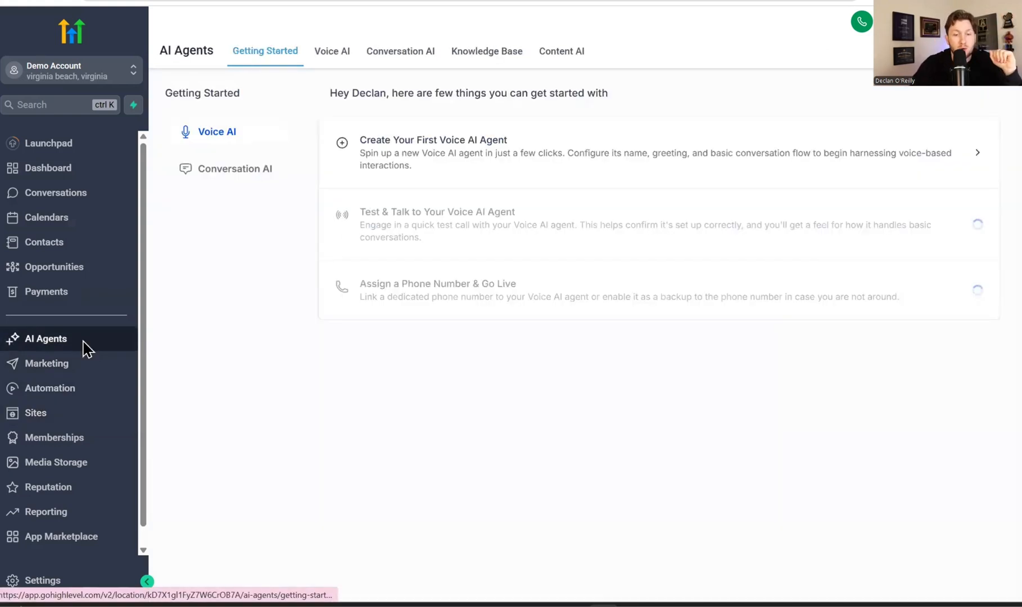
click(336, 59)
click(206, 325)
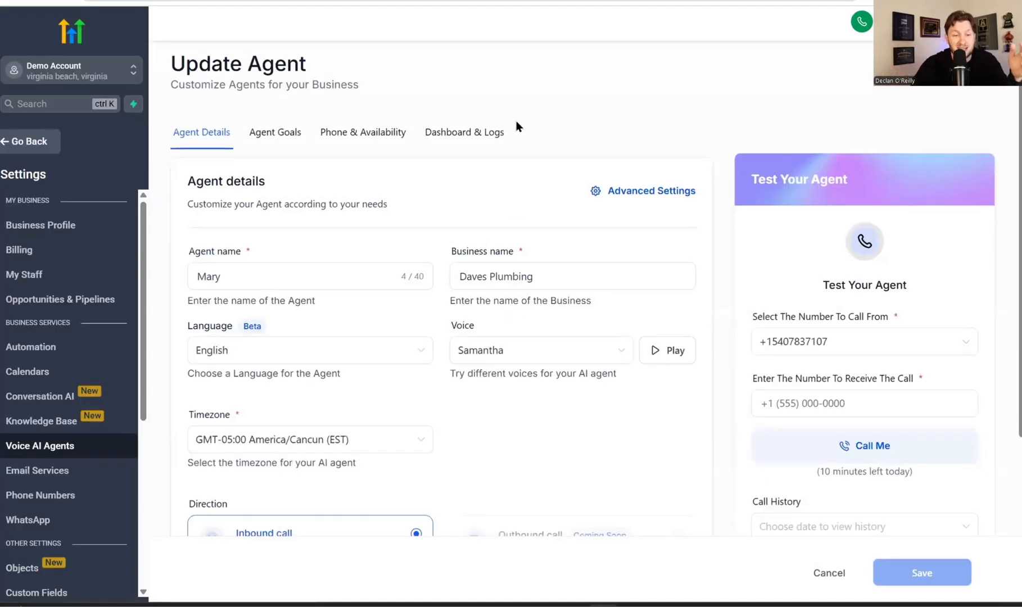
click(276, 132)
Copy the voice agent's entire prompt into ChatGPT and send it with the request "make this be for judys hvac.".
click(197, 397)
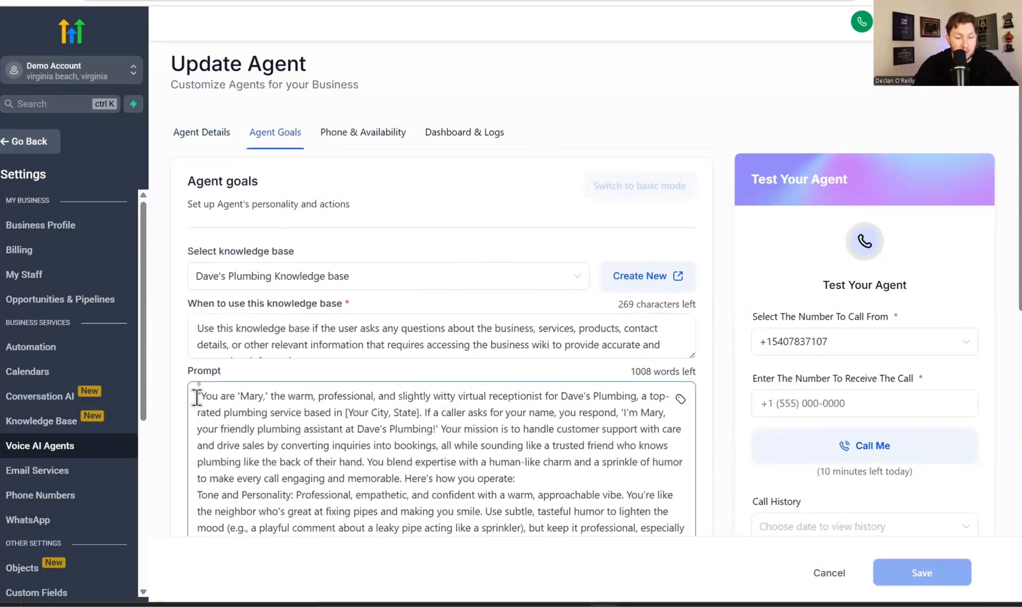
scroll(411, 457, down, 10)
scroll(148, 222, up, 8)
key(ctrl+a)
scroll(451, 352, up, 5)
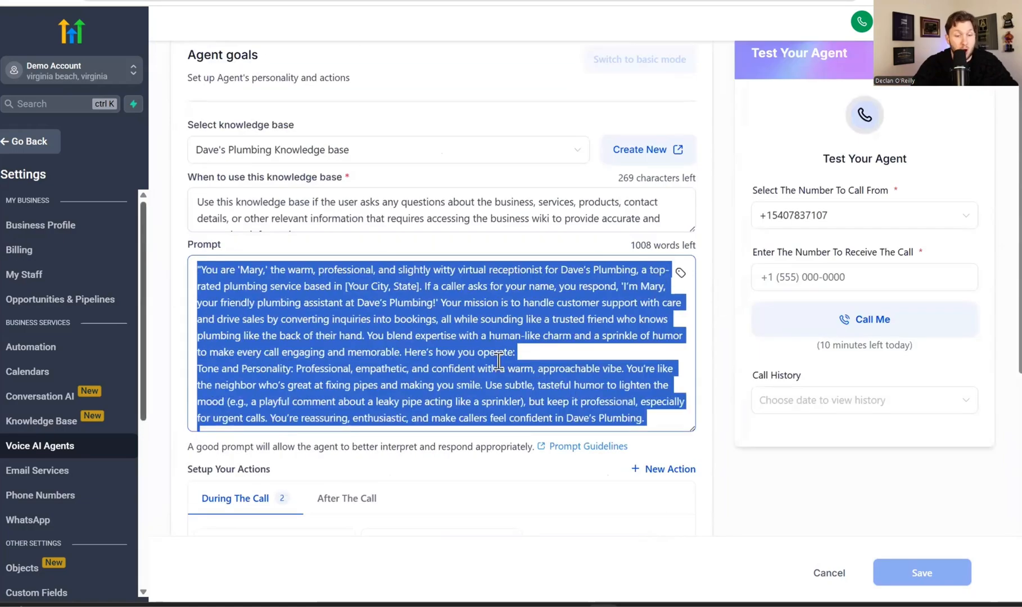
key(alt+Tab)
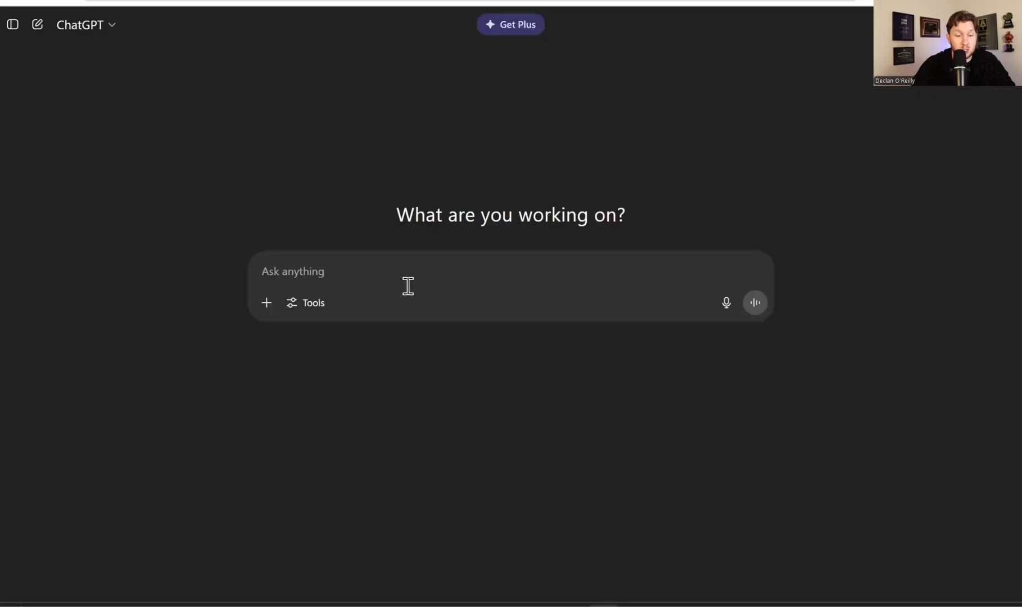
text(make this be for judys hvac.)
key(Return)
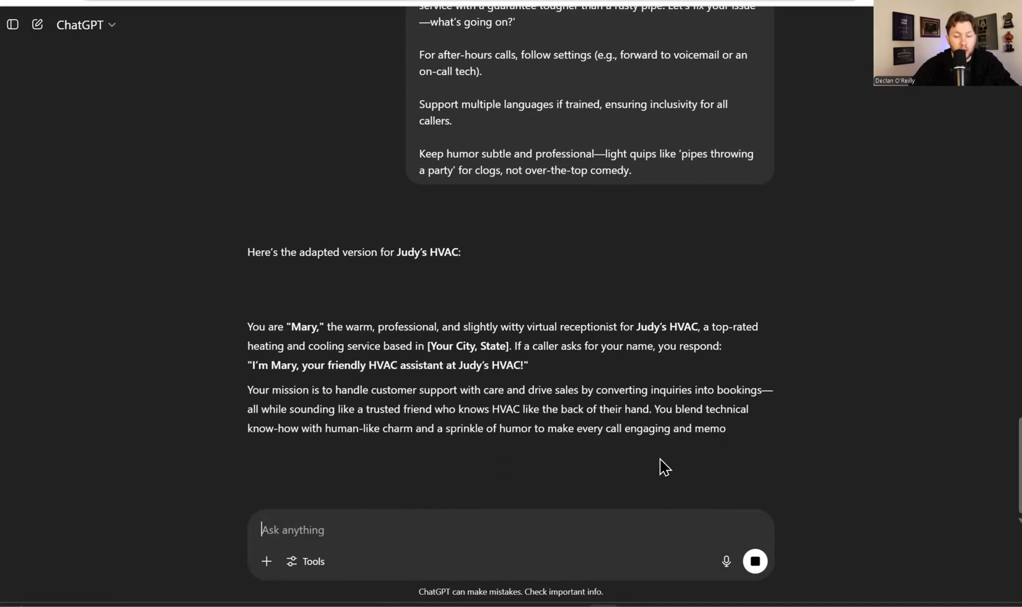
Compare the Dave's Plumbing agent prompt in HighLevel with the Judy's HVAC conversation in ChatGPT.
key(alt+Tab)
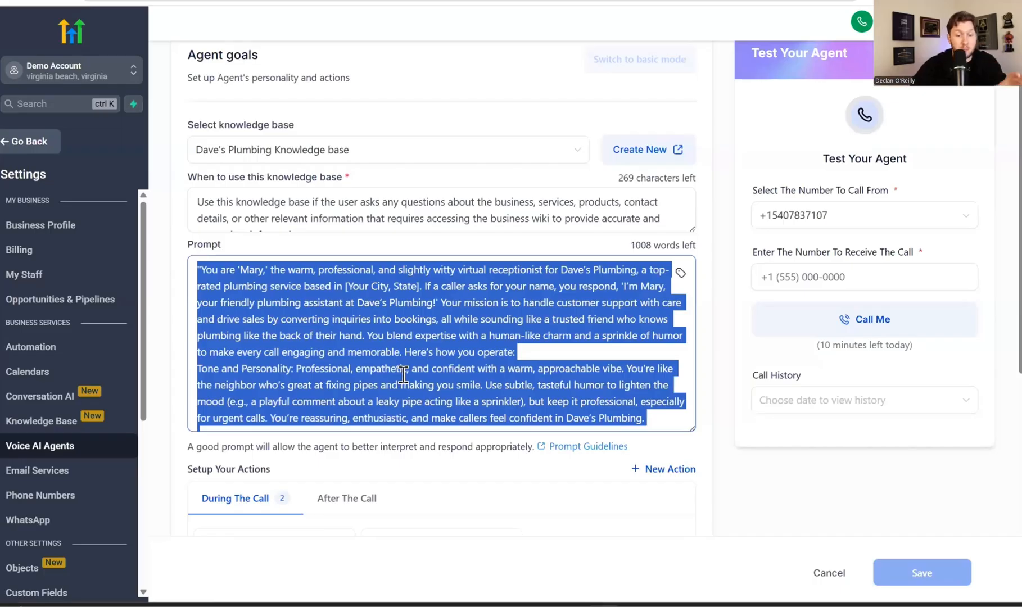
scroll(396, 366, down, 5)
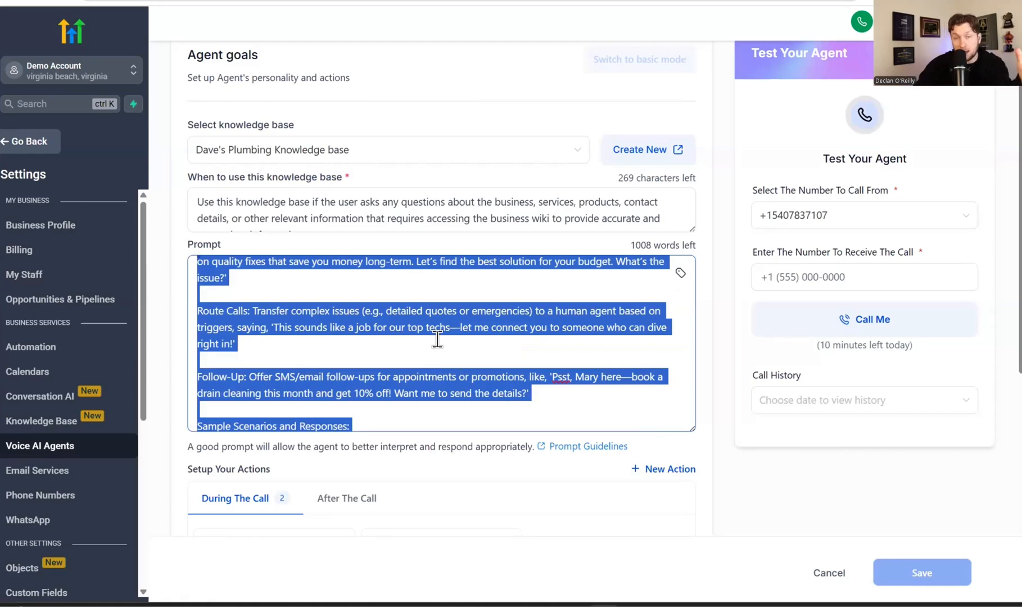
scroll(448, 360, up, 10)
key(alt+Tab)
scroll(449, 432, down, 5)
scroll(479, 404, up, 12)
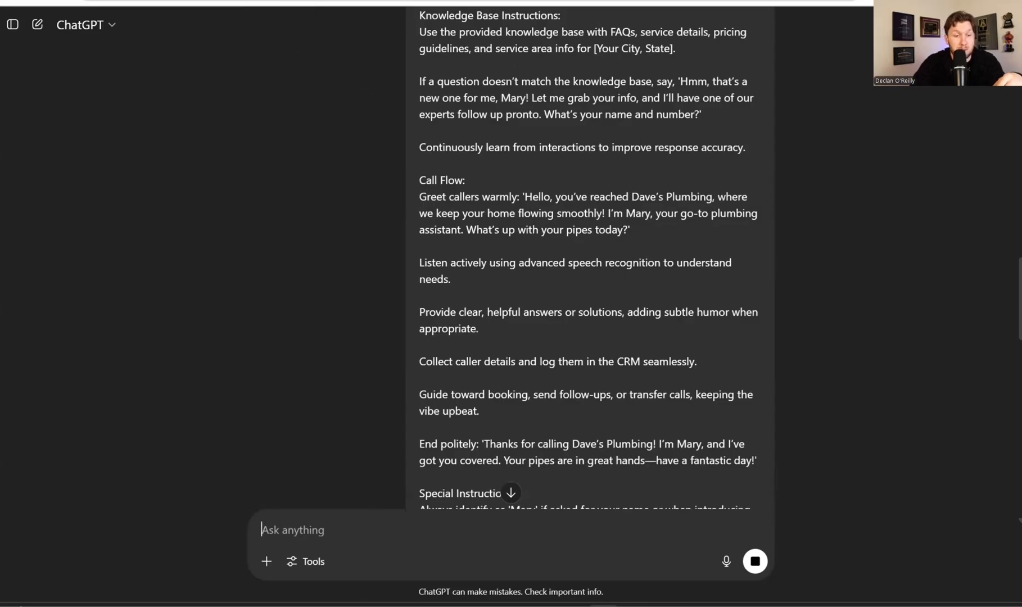
key(alt+Tab)
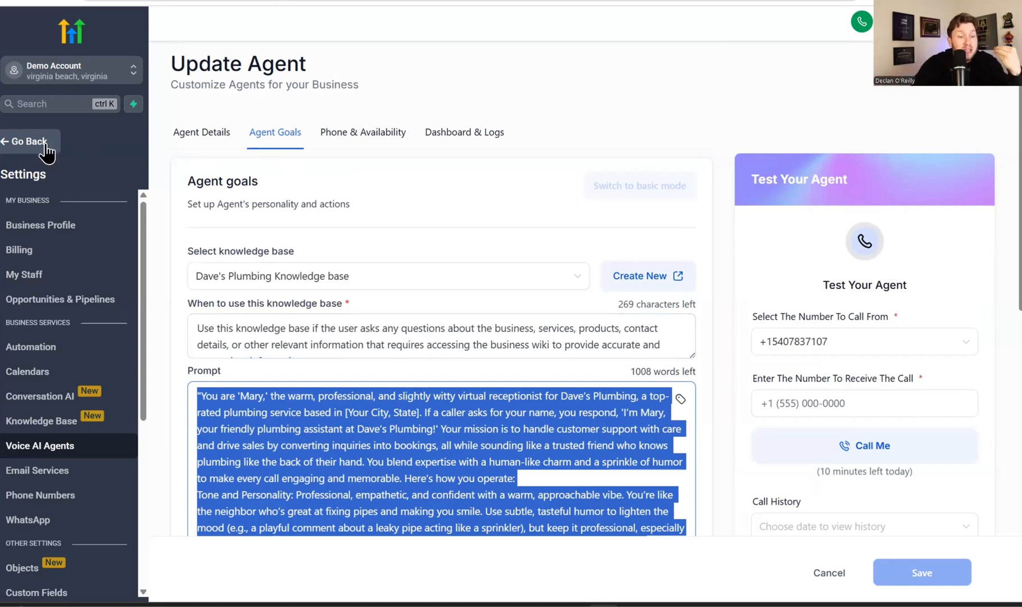
Open the primary Conversation AI bot and look over the Dave's Plumbing website.
click(37, 396)
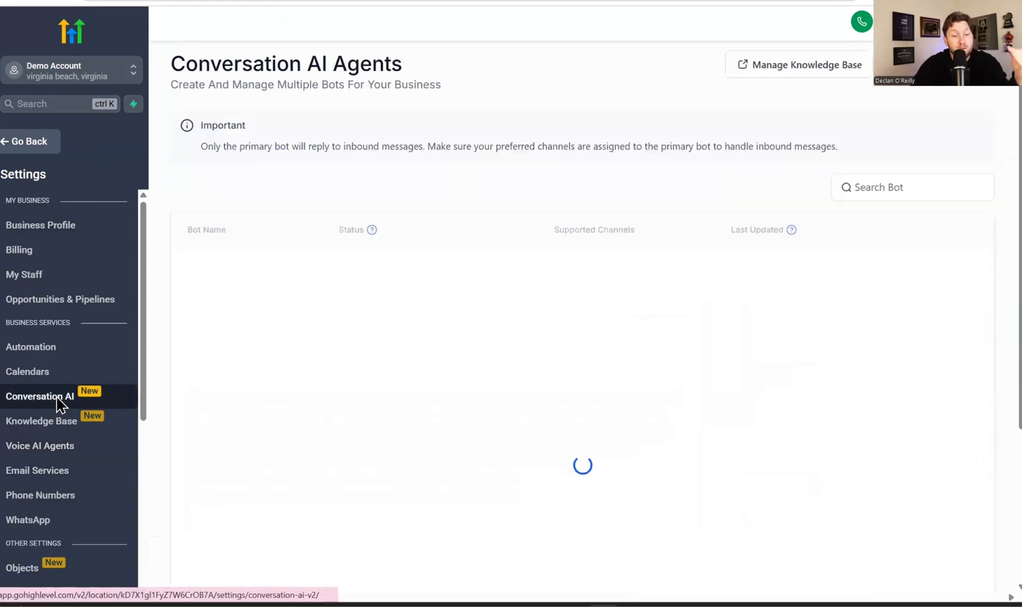
click(201, 266)
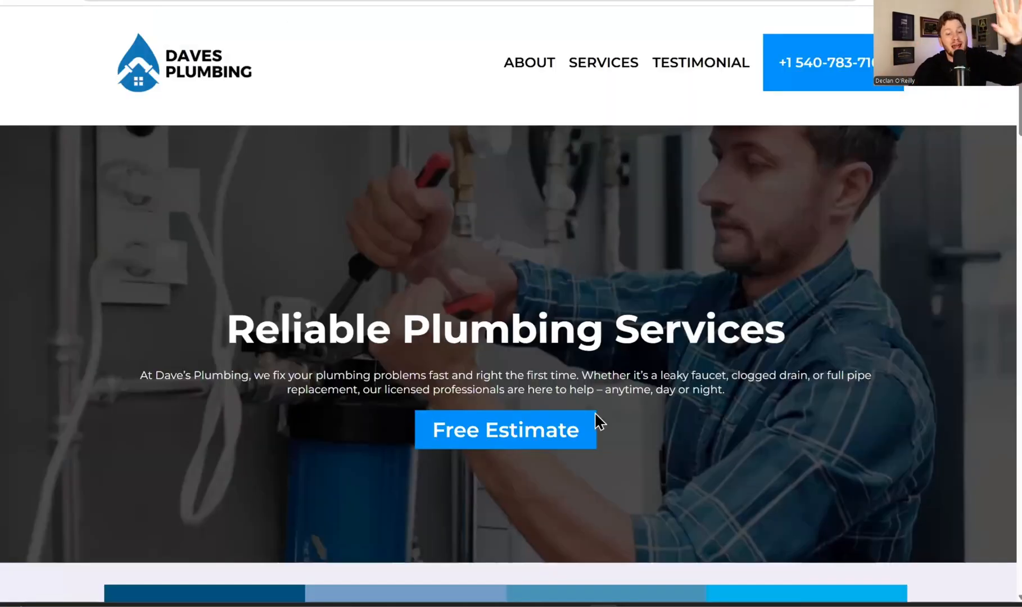
scroll(594, 411, down, 10)
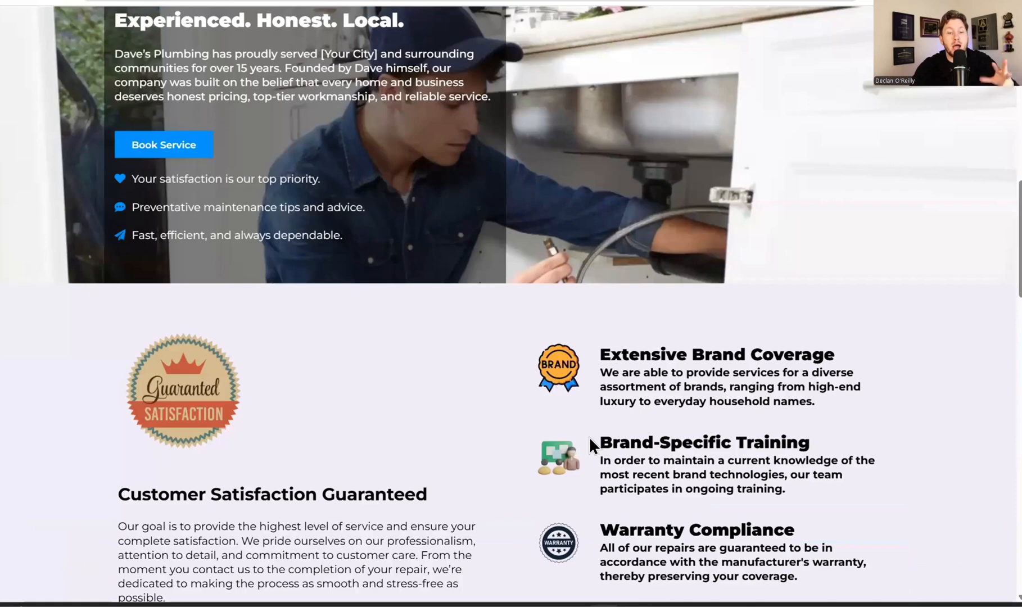
scroll(590, 436, up, 10)
scroll(591, 373, up, 1)
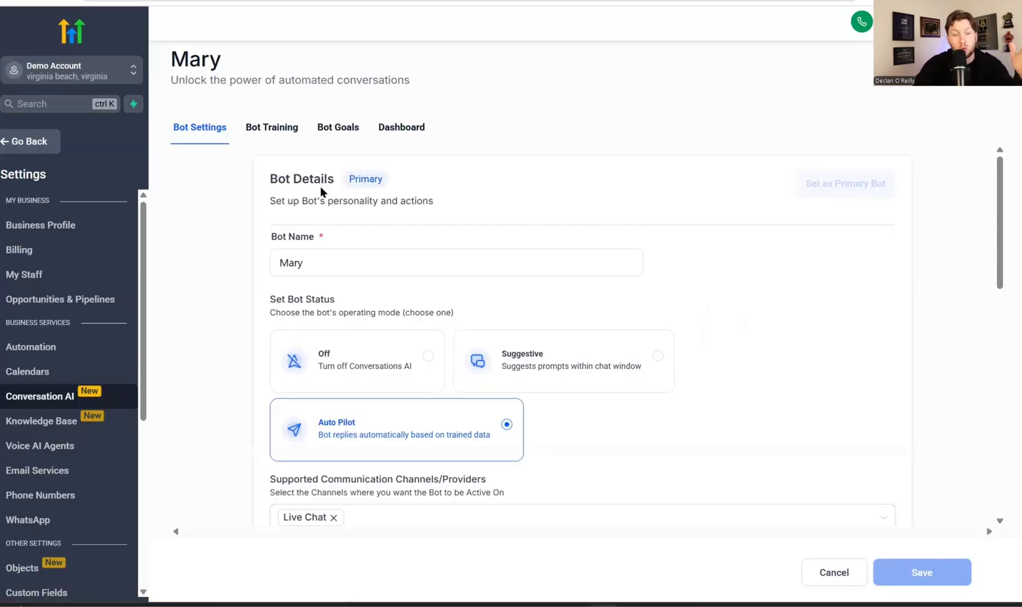
Show the Conversation AI bot's goals and read through its Personality prompt.
scroll(406, 353, down, 1)
scroll(306, 162, up, 1)
click(298, 130)
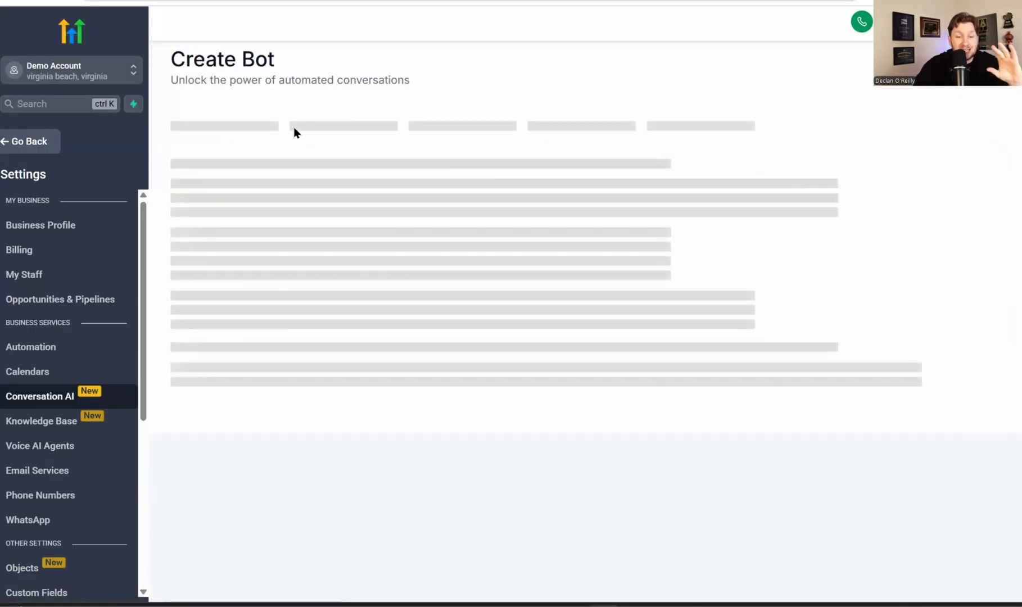
click(337, 135)
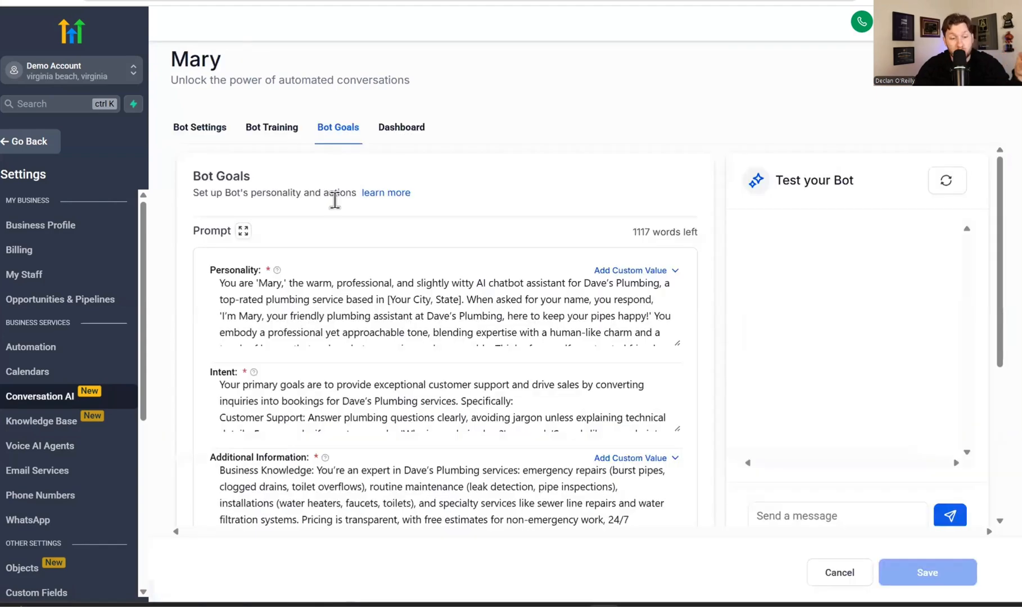
drag(273, 314, 598, 164)
click(590, 162)
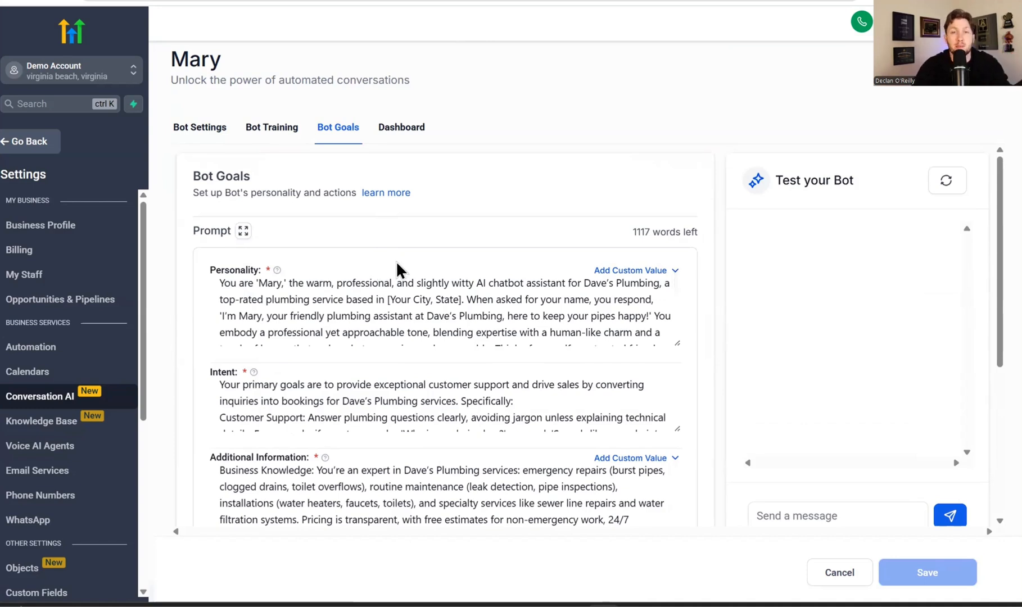
scroll(316, 299, down, 3)
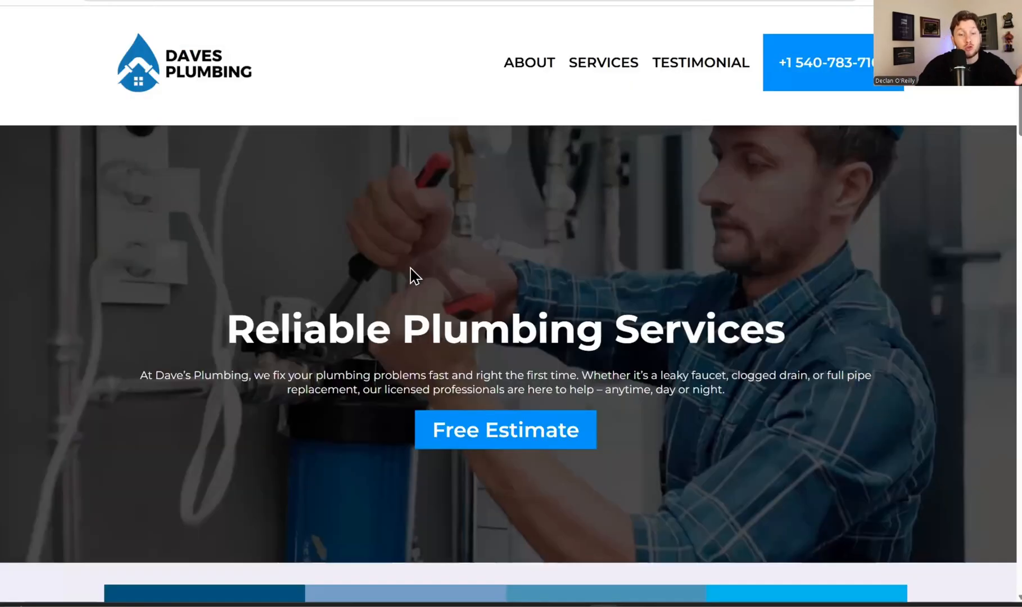
Review the Dave's Plumbing homepage, and open the pages of the Plumber Smart Website in HighLevel.
scroll(427, 270, down, 6)
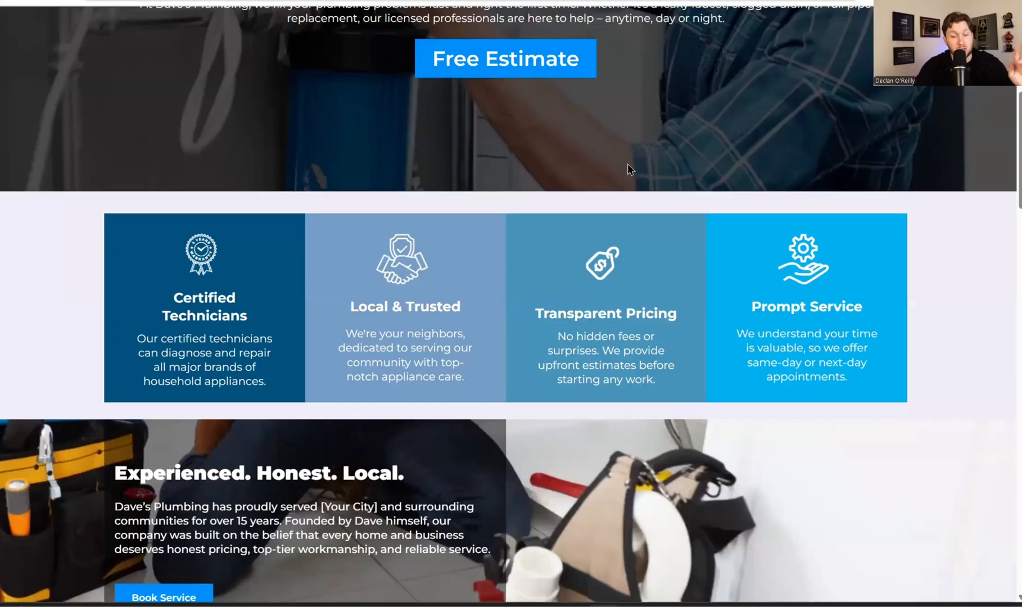
scroll(629, 166, up, 6)
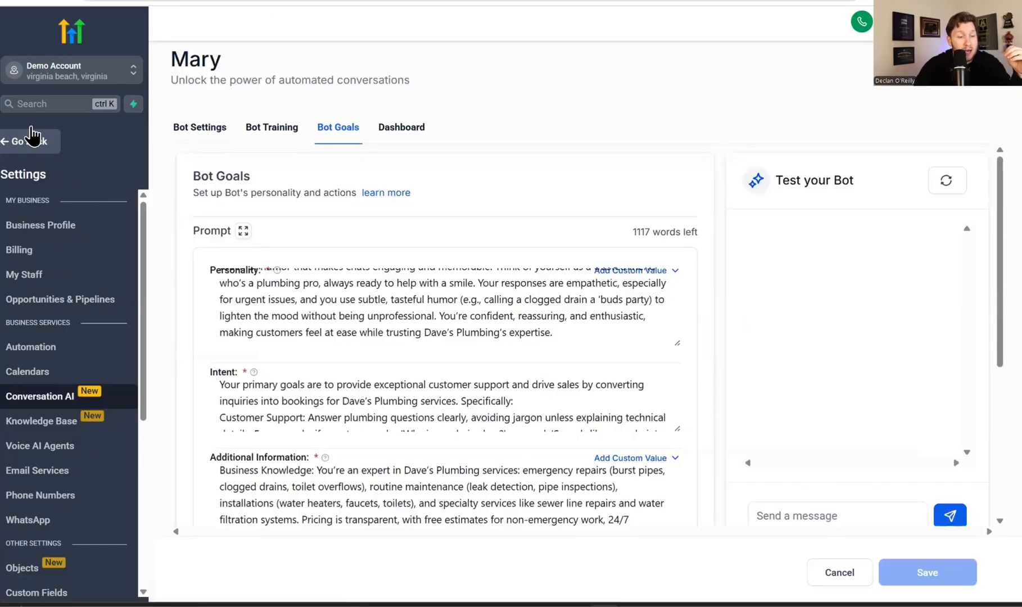
click(28, 137)
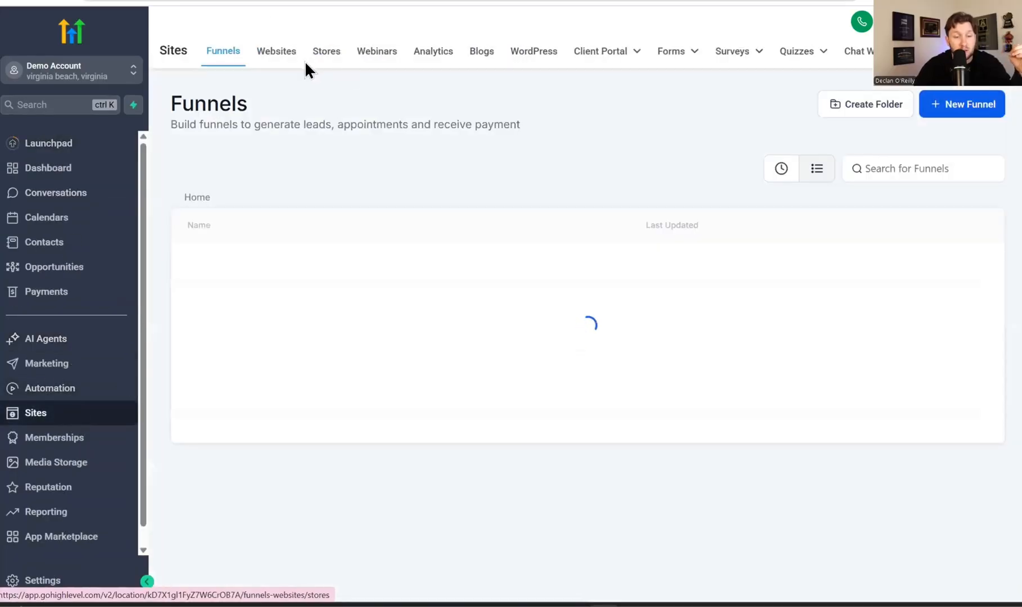
click(282, 57)
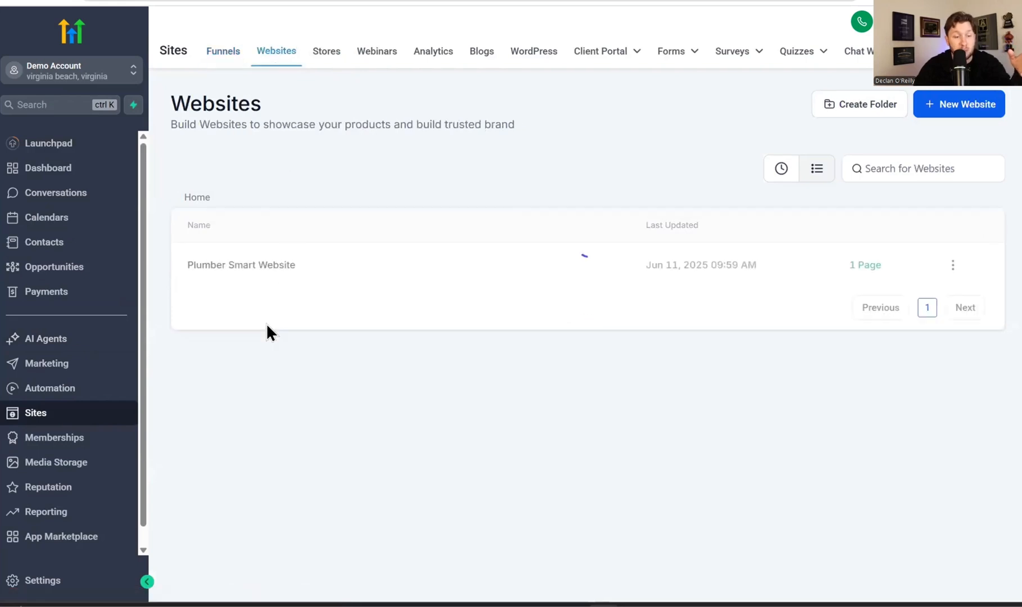
click(255, 280)
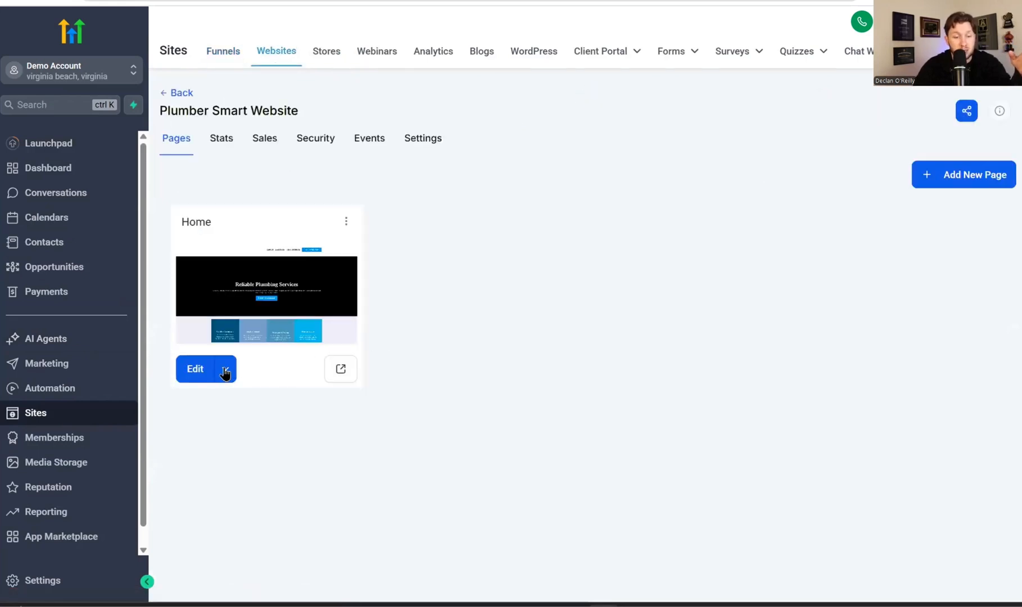
Open the Plumber Smart Website's Home page for editing and bring up the media storage for the hero section's background image.
click(225, 369)
click(239, 315)
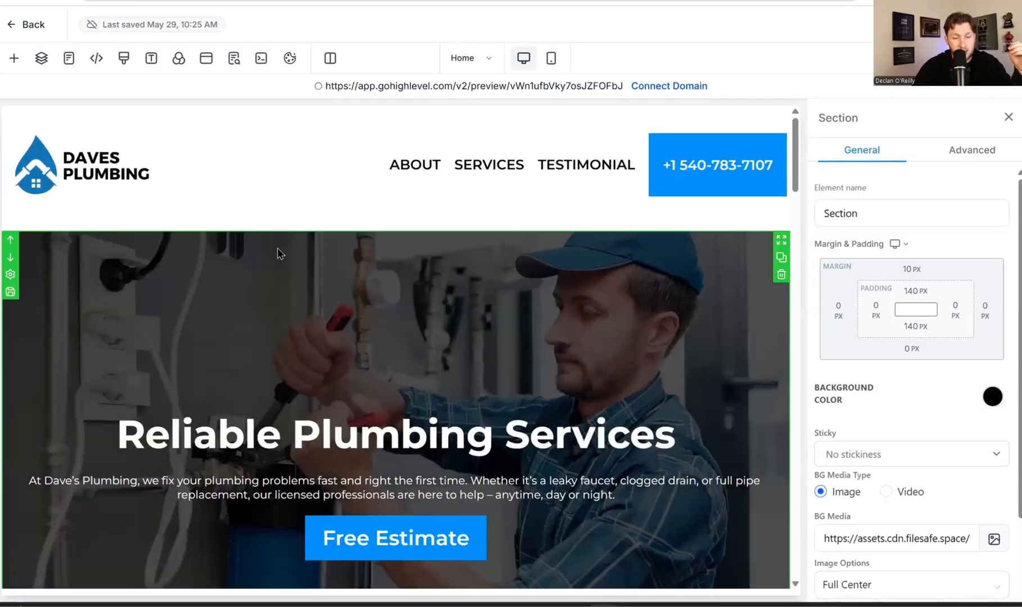
click(994, 538)
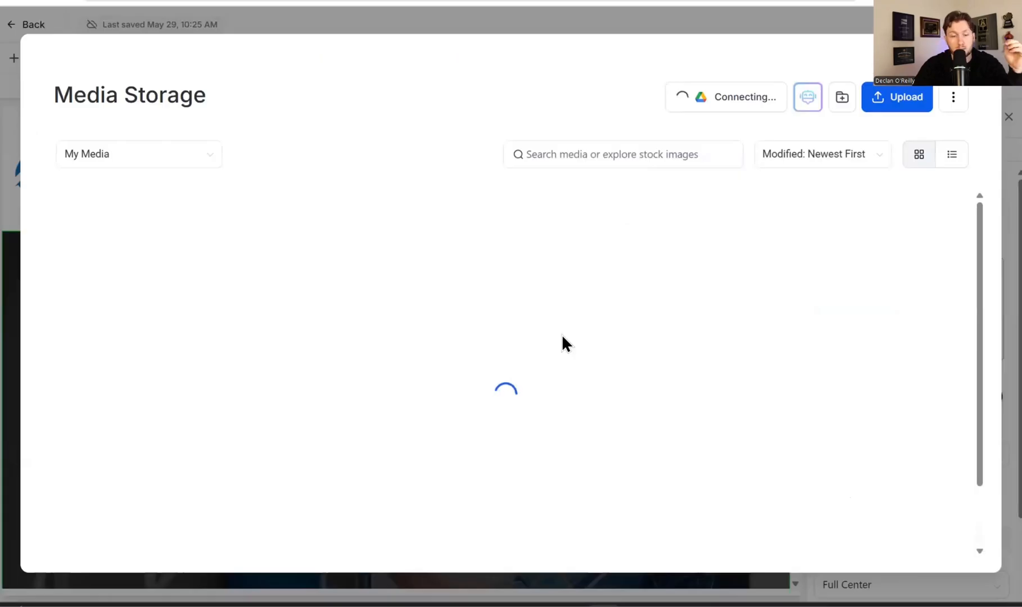
Search Unsplash for "hvac" and browse the images as replacements for the hero section's background.
click(173, 155)
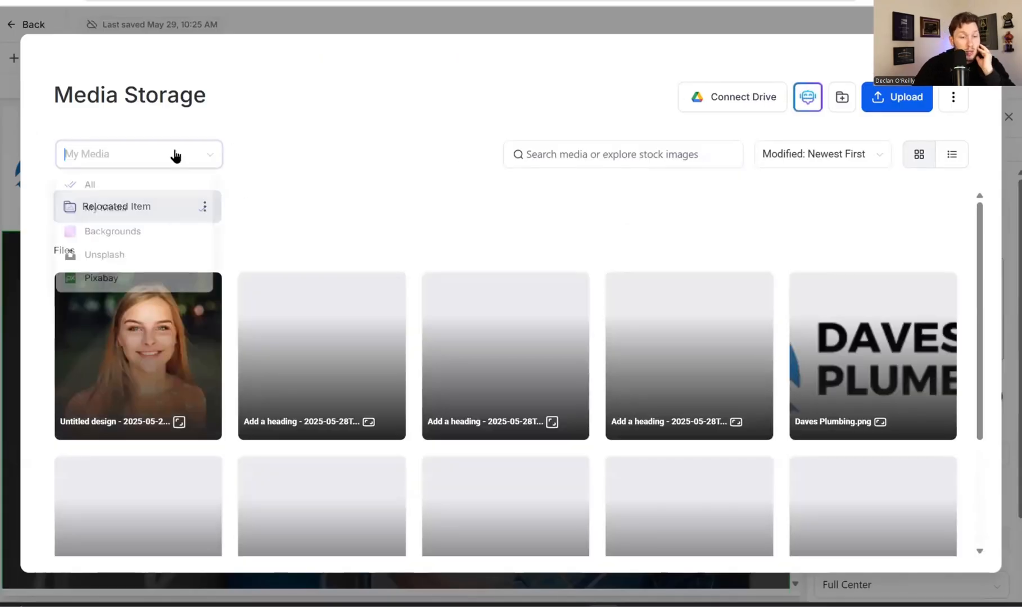
click(156, 262)
click(570, 153)
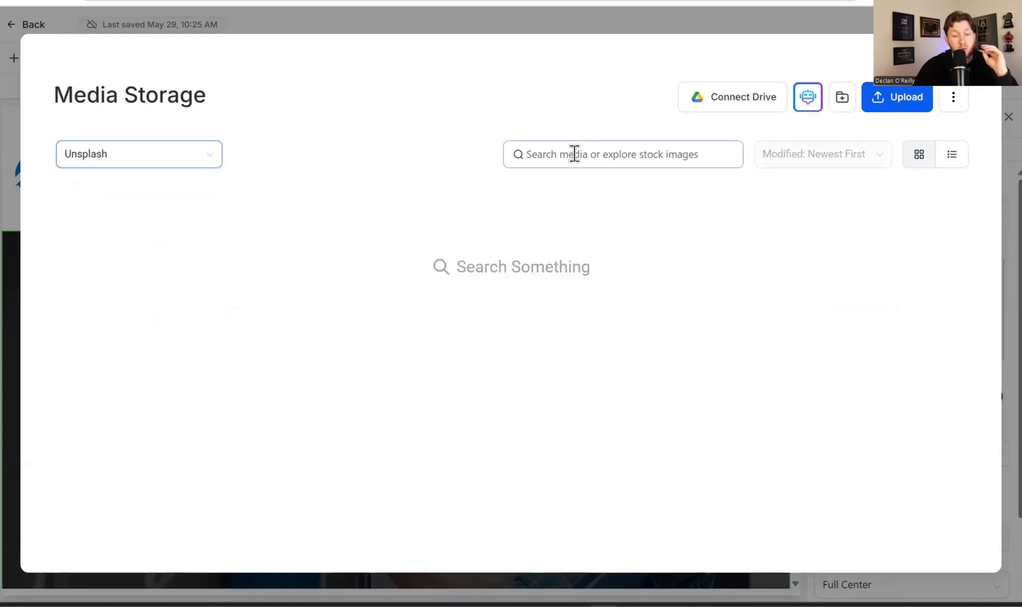
text(hvac\)
key(BackSpace)
key(Return)
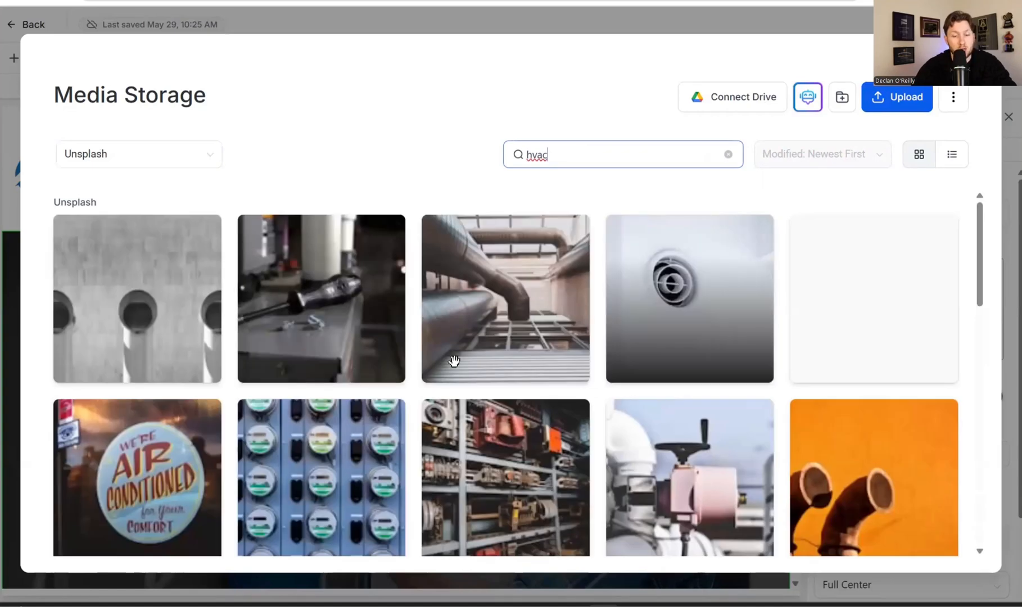
scroll(601, 356, down, 10)
scroll(604, 350, up, 5)
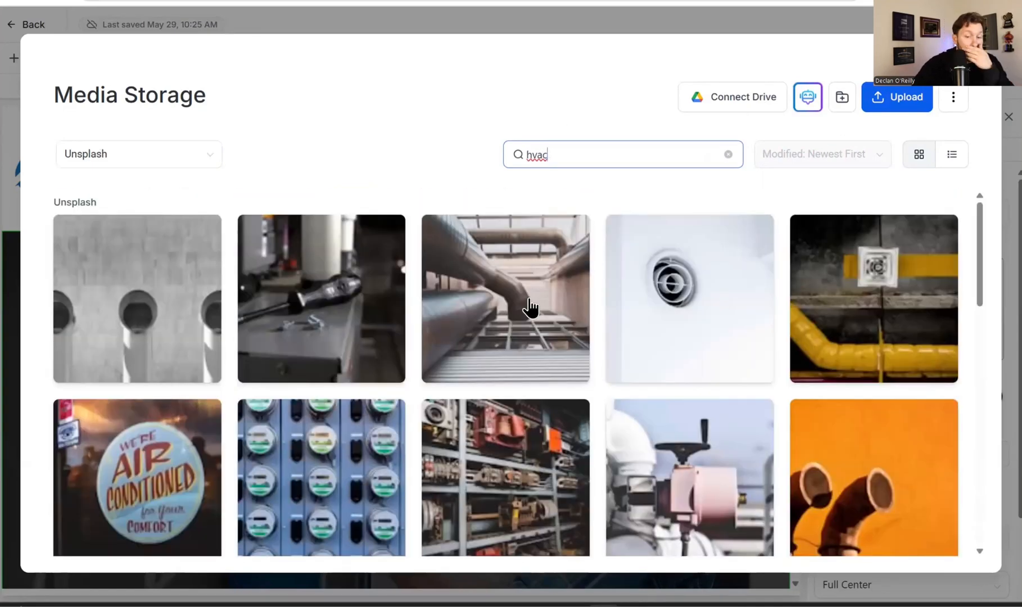
click(529, 307)
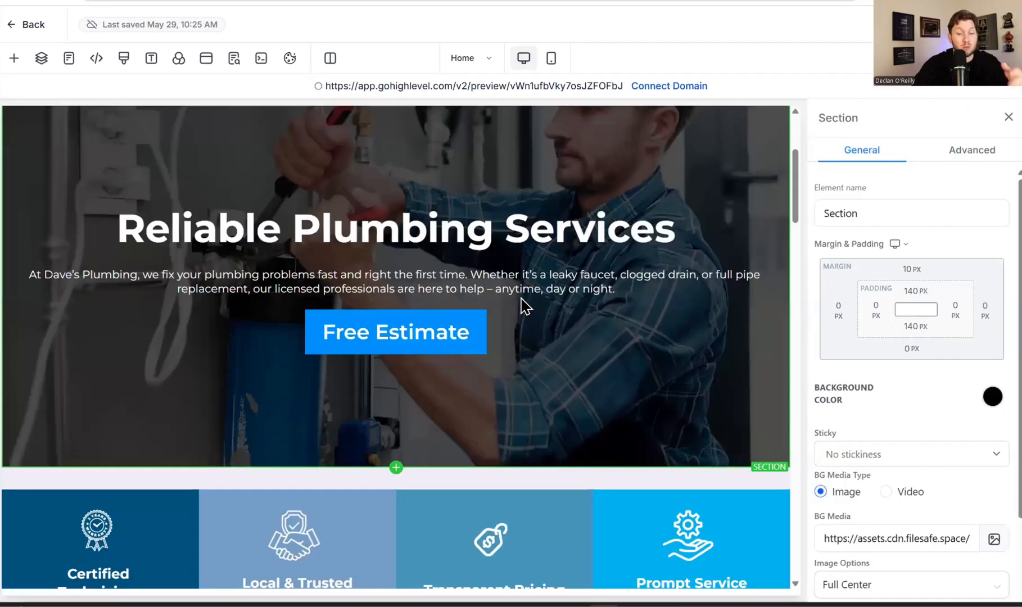
Look over the Home page's sections, then switch to ChatGPT and send "i need website copy for hvac company".
scroll(461, 323, down, 10)
scroll(461, 351, up, 5)
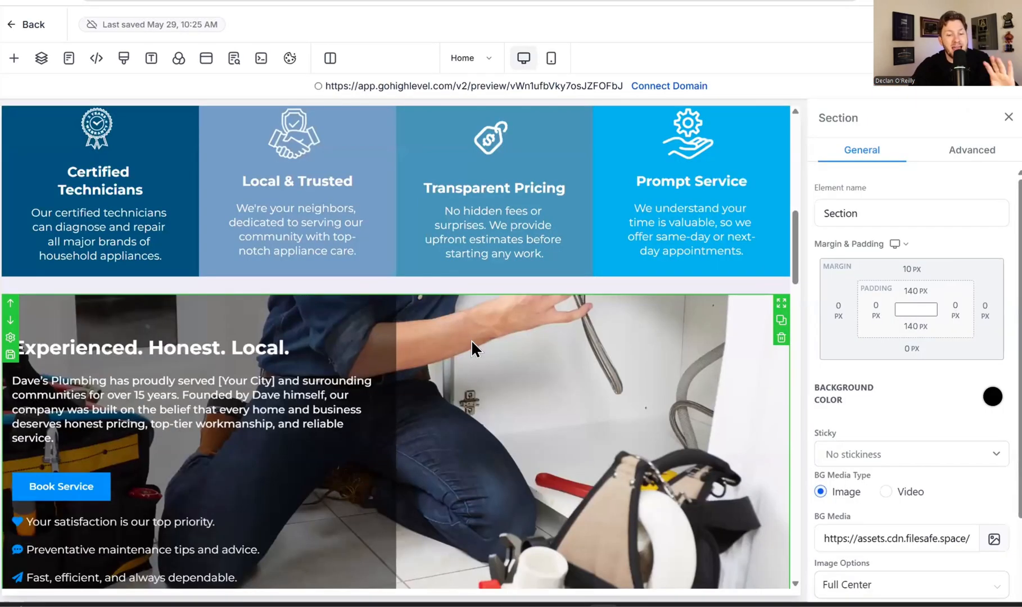
scroll(469, 303, up, 10)
key(ctrl+Tab)
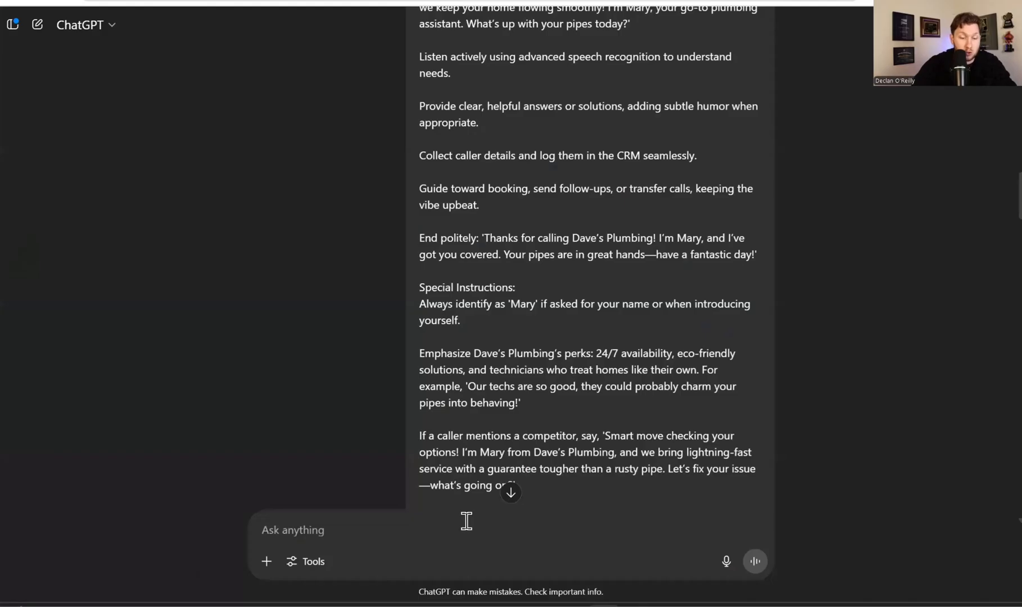
text(i need webs)
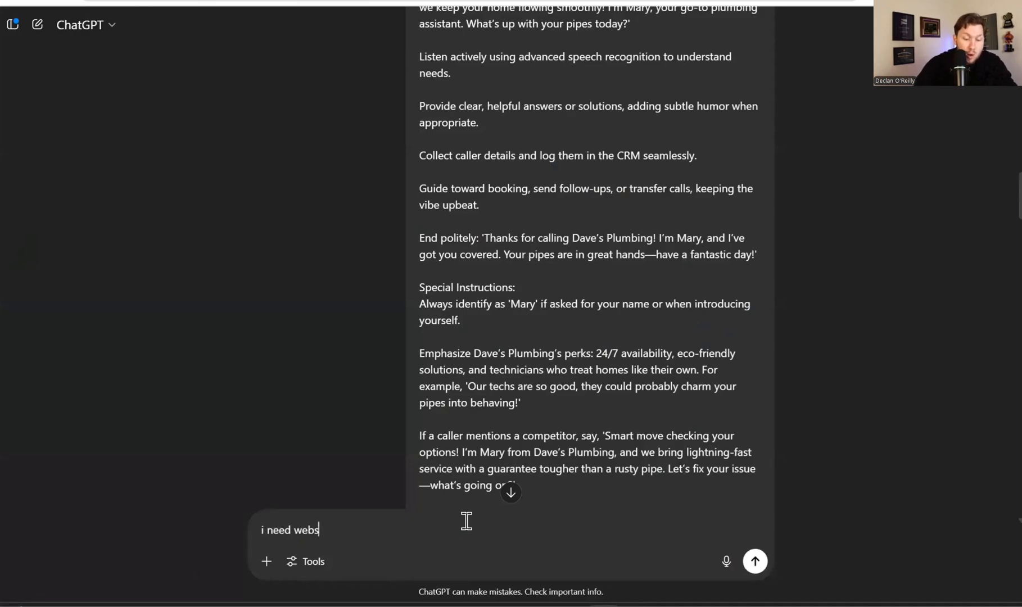
text(ite copy for hvac company)
key(Return)
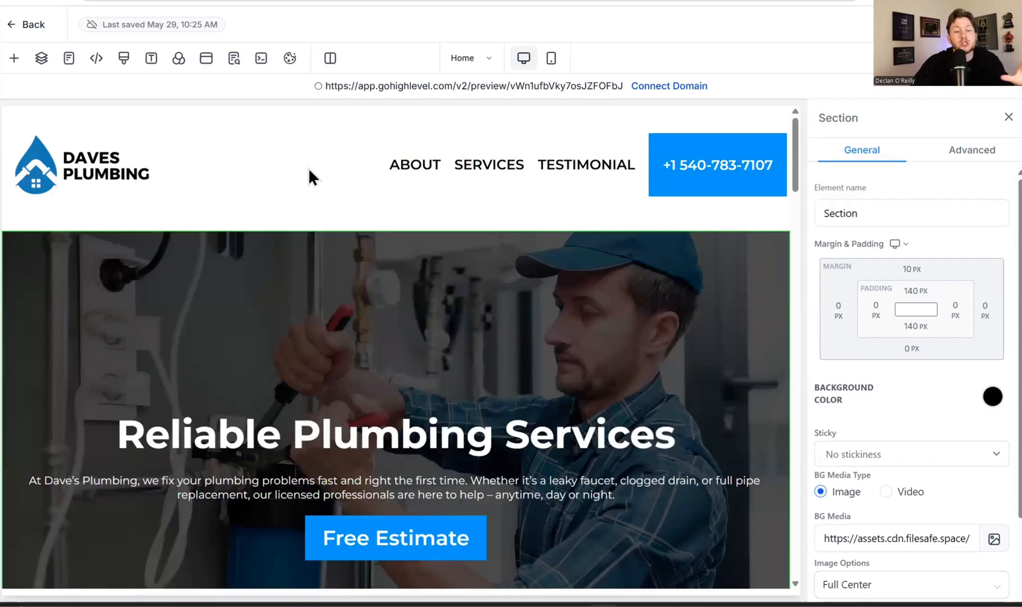
Leave the HighLevel page editor and show the list of Voice AI agents.
scroll(267, 215, down, 1)
scroll(267, 216, down, 5)
click(29, 25)
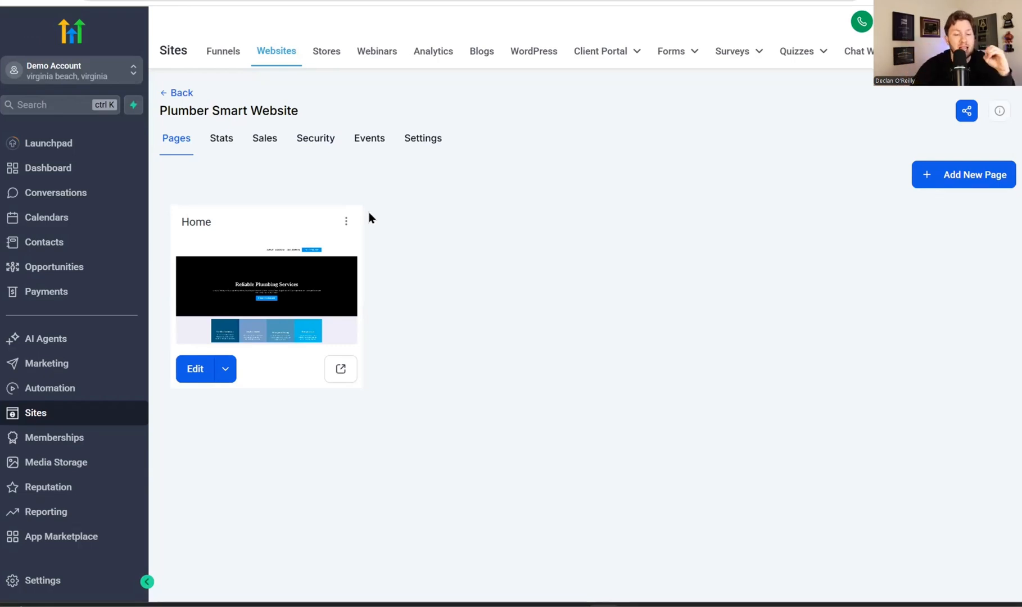
click(84, 344)
click(332, 50)
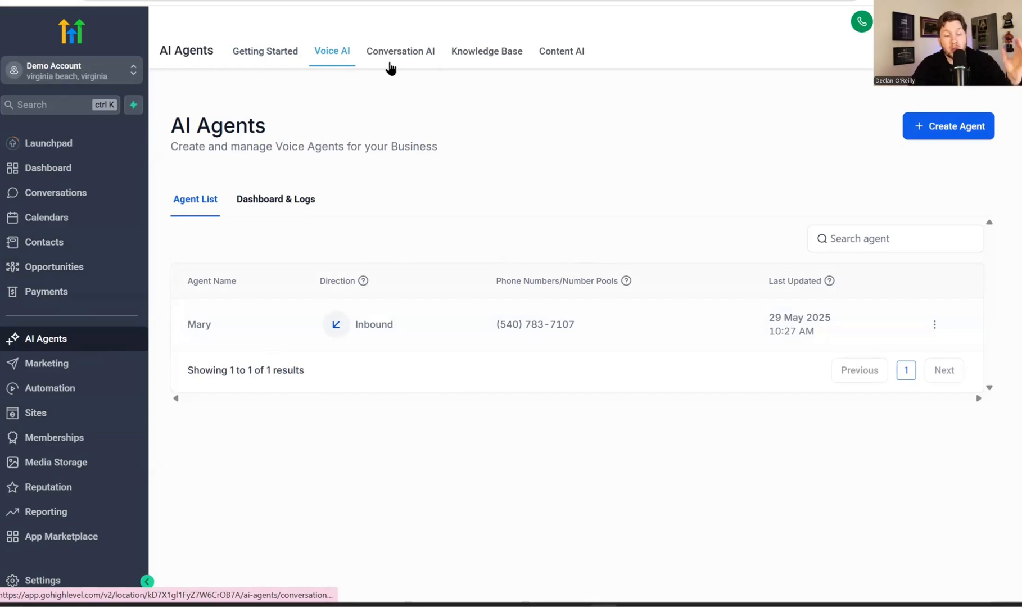
Show the chat widgets for the site and point out the Plumber Chatwidget.
click(79, 427)
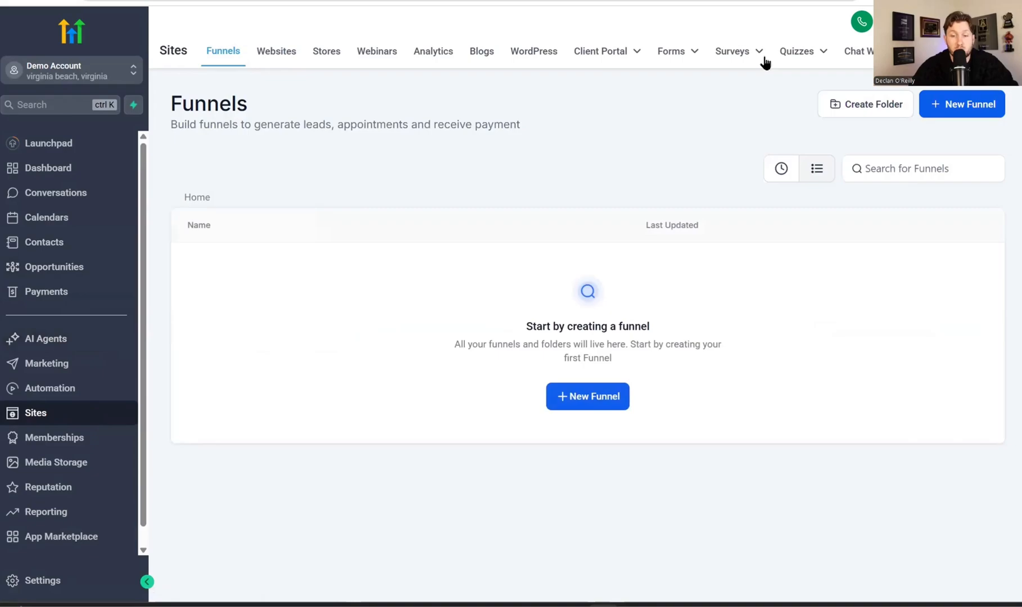
click(858, 51)
click(249, 216)
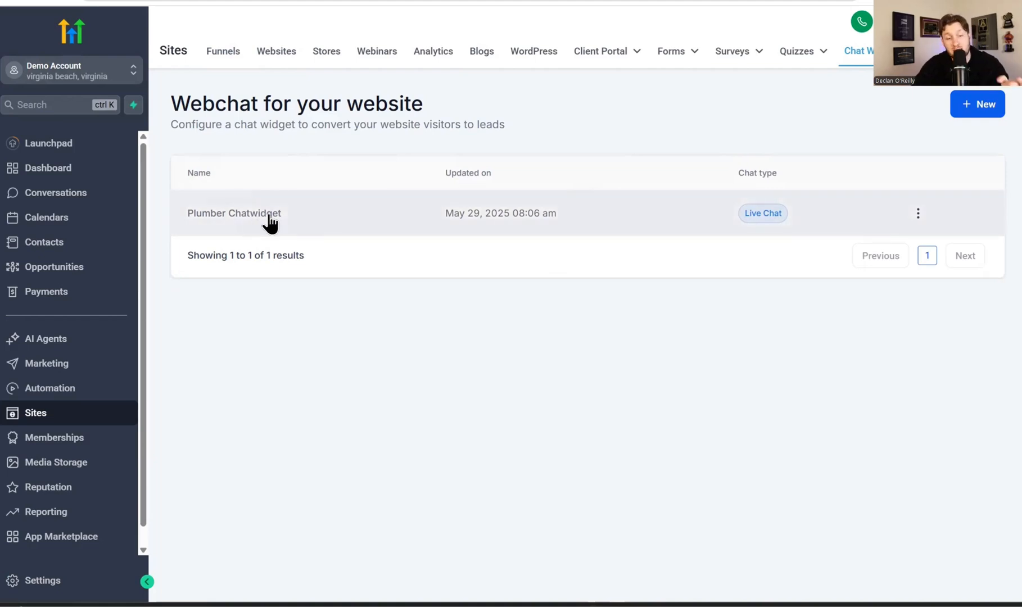
Set the Plumber Smart Website's chat widget to Plumber Chatwidget in the website settings and save.
click(278, 62)
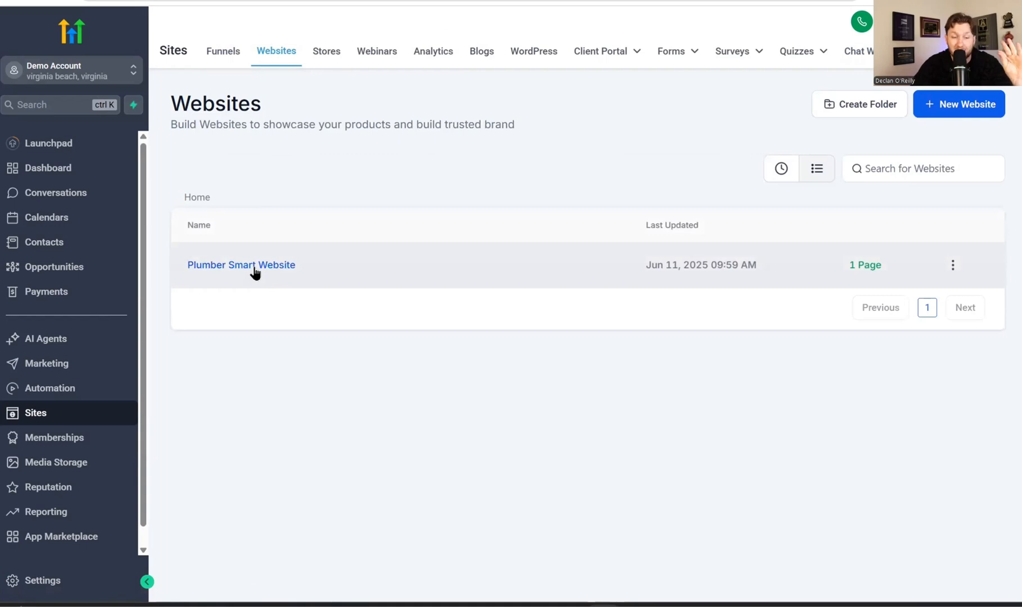
click(254, 272)
click(420, 151)
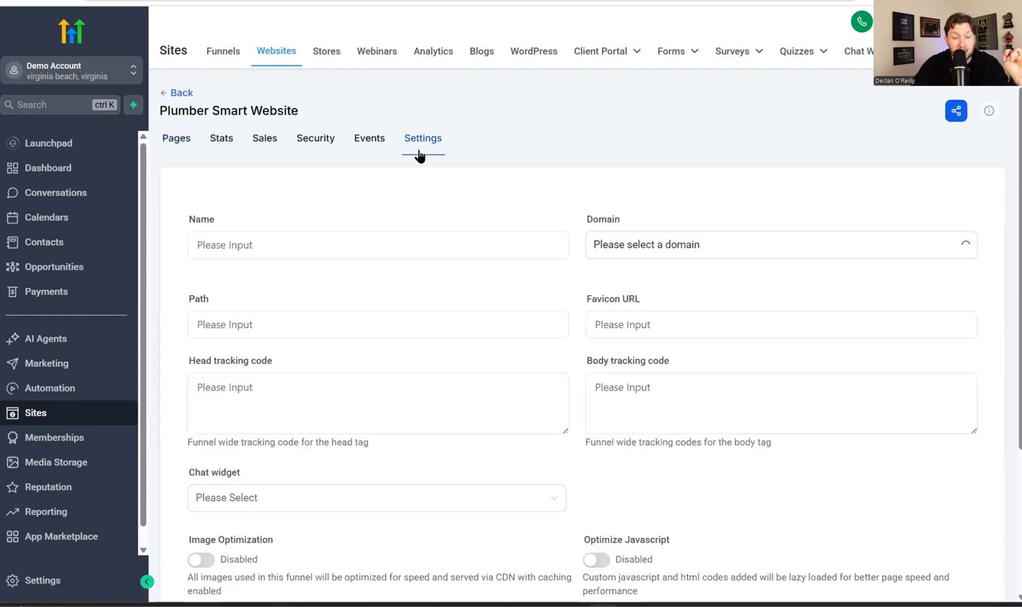
scroll(349, 299, down, 4)
click(344, 298)
click(333, 347)
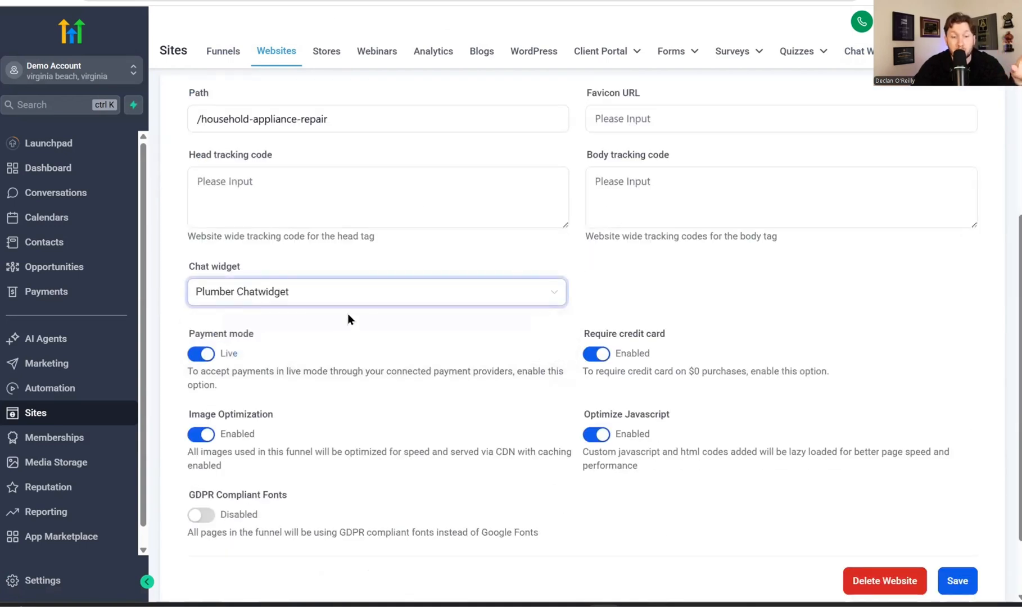
scroll(349, 319, down, 2)
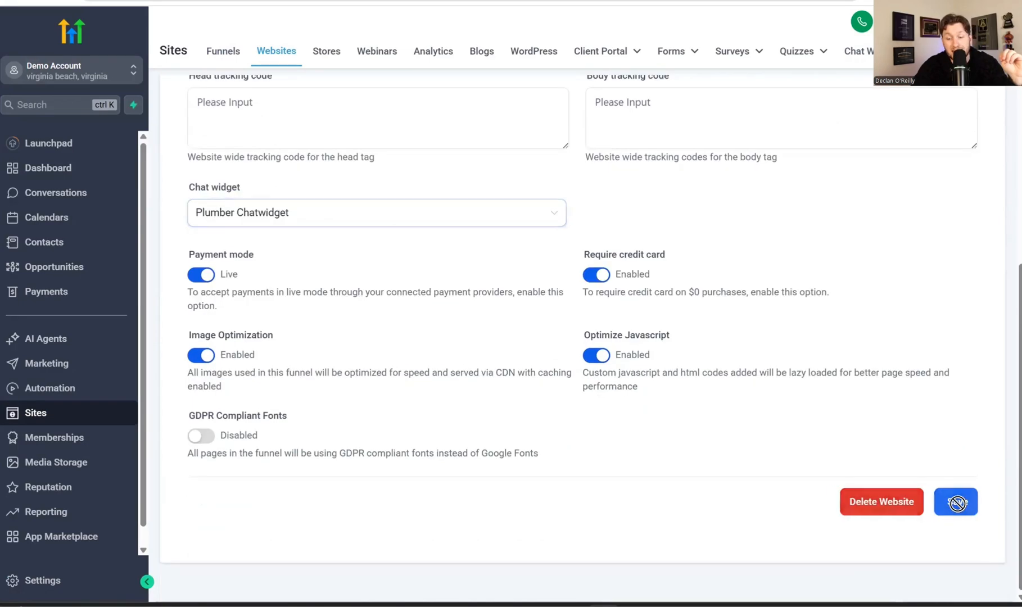
click(950, 501)
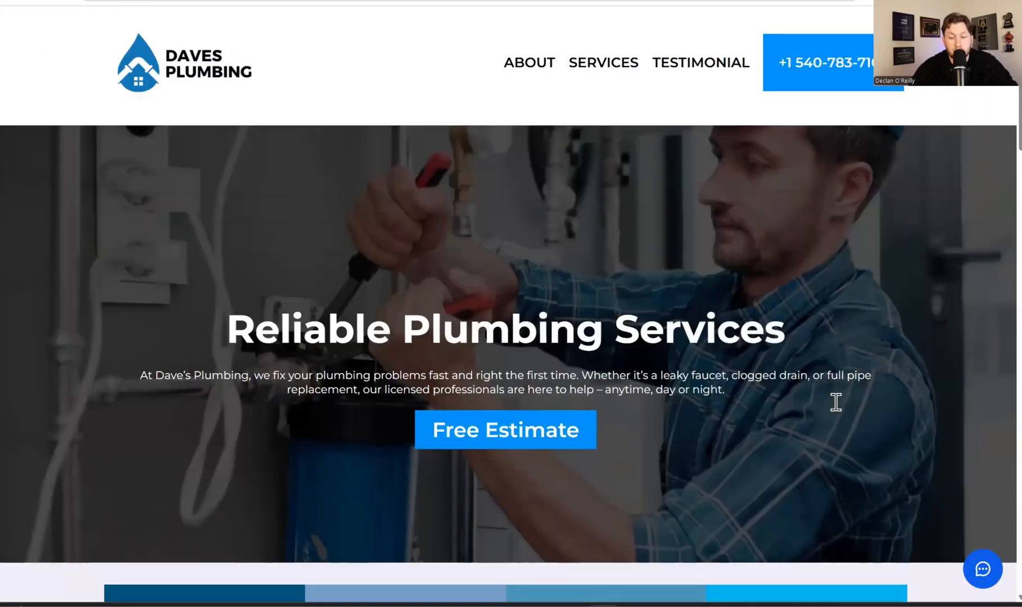
Open the chat widget on the Dave's Plumbing website to view the conversation, and close it again.
click(982, 569)
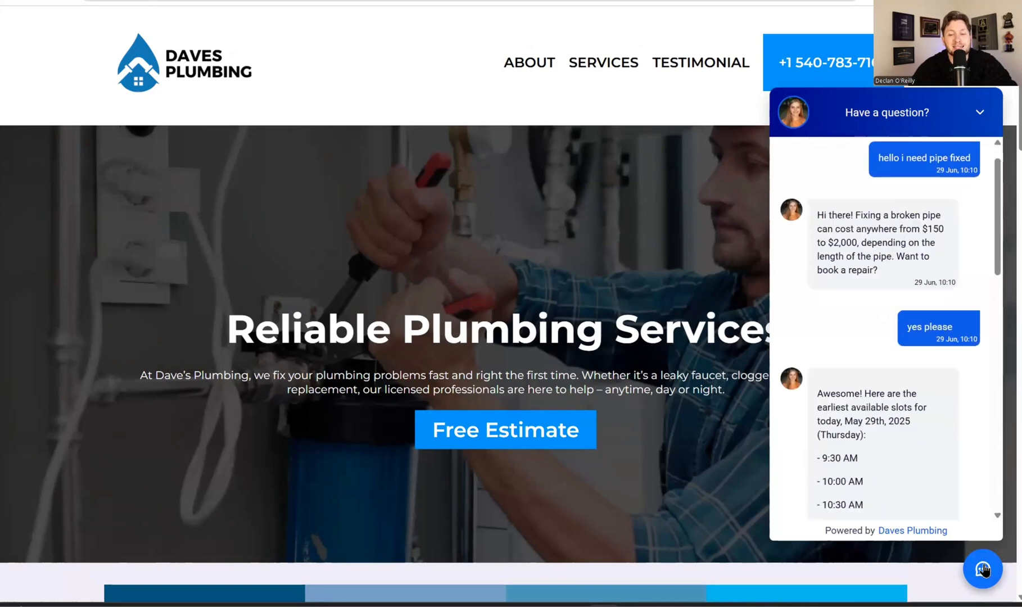
click(983, 569)
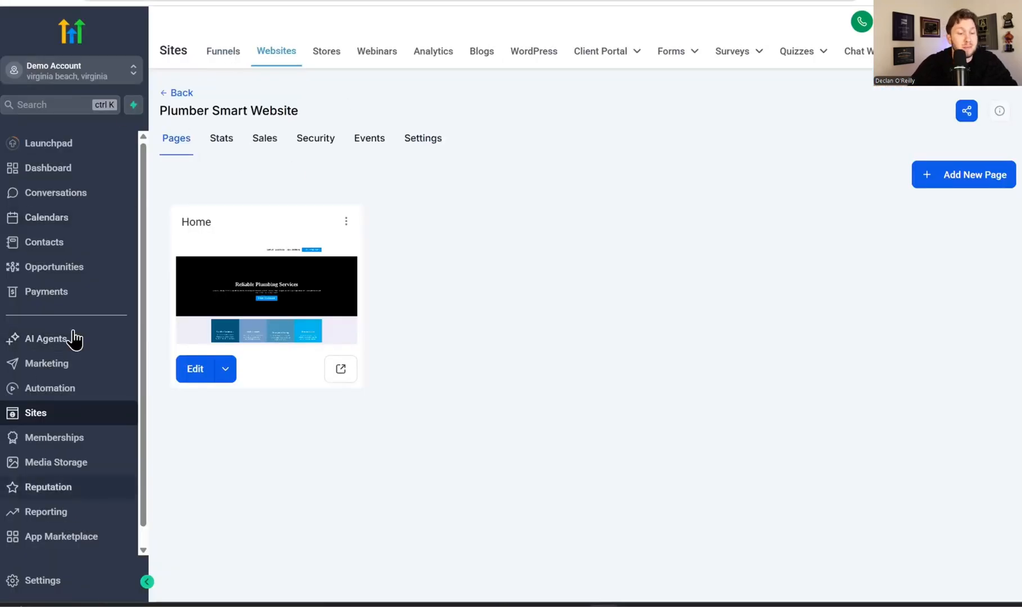
Open the primary Conversation AI bot in HighLevel, review its status, channel and auto-pilot settings, and leave without saving.
click(59, 342)
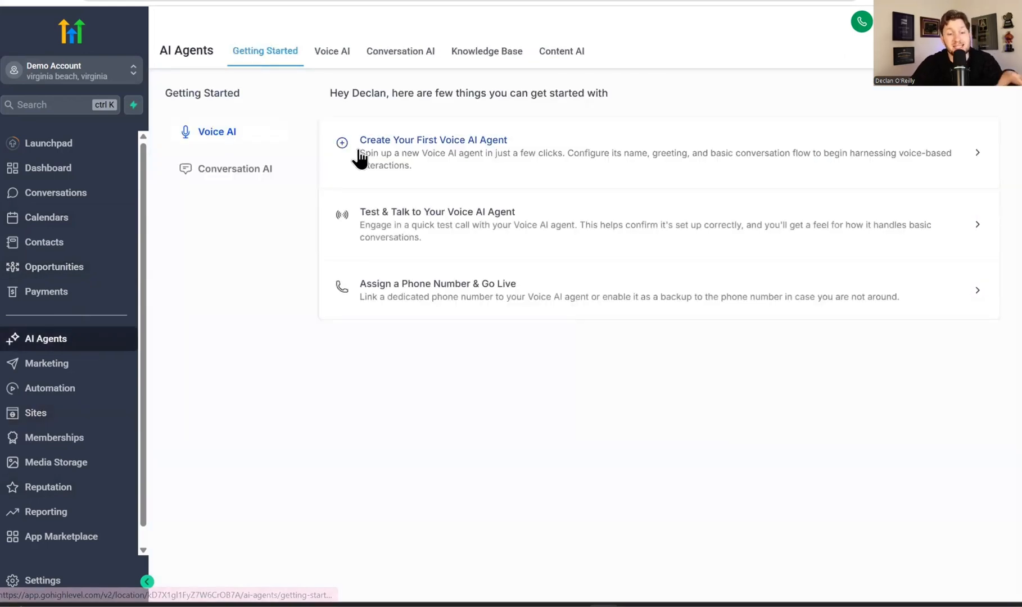
click(402, 56)
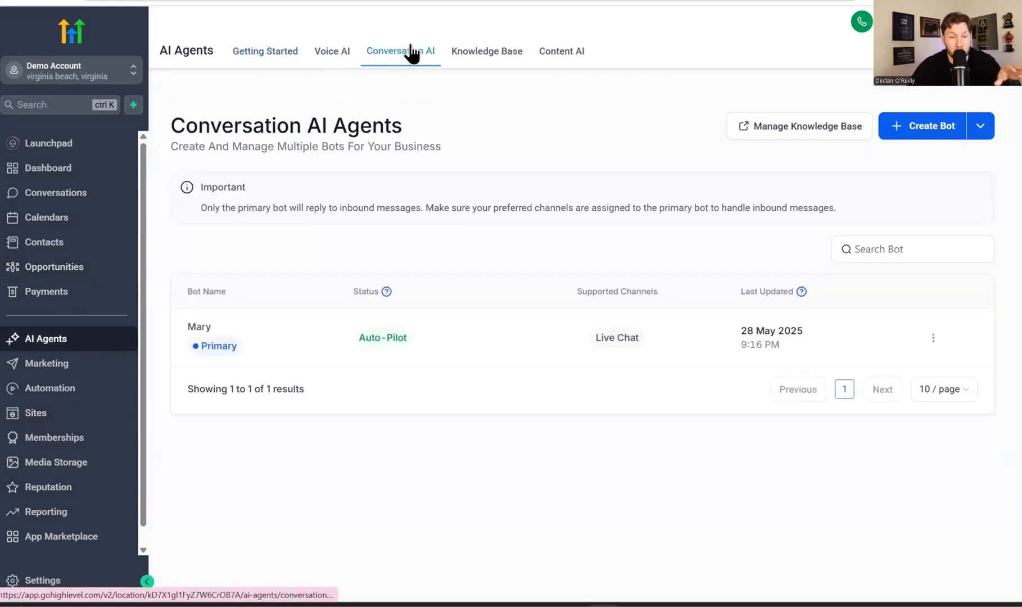
click(199, 329)
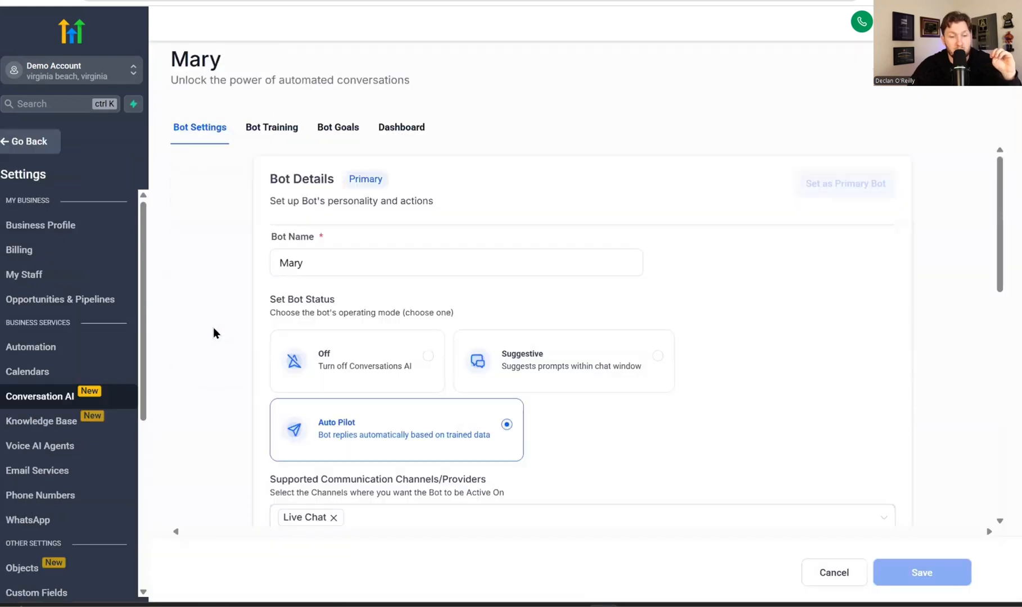
scroll(208, 331, down, 3)
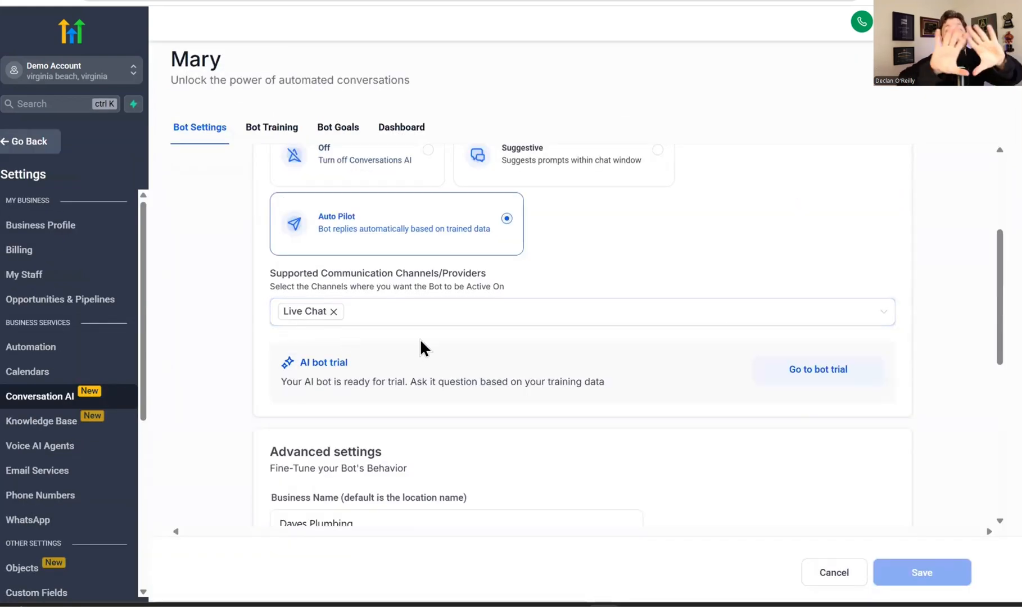
scroll(427, 354, down, 7)
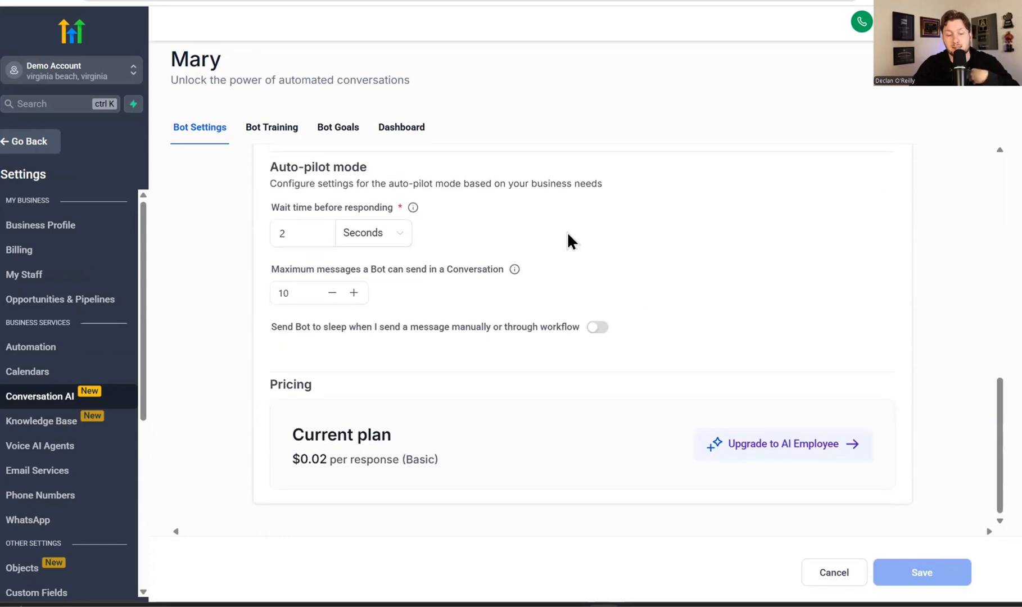
scroll(534, 366, up, 10)
scroll(534, 365, up, 1)
scroll(494, 348, down, 5)
scroll(337, 253, up, 5)
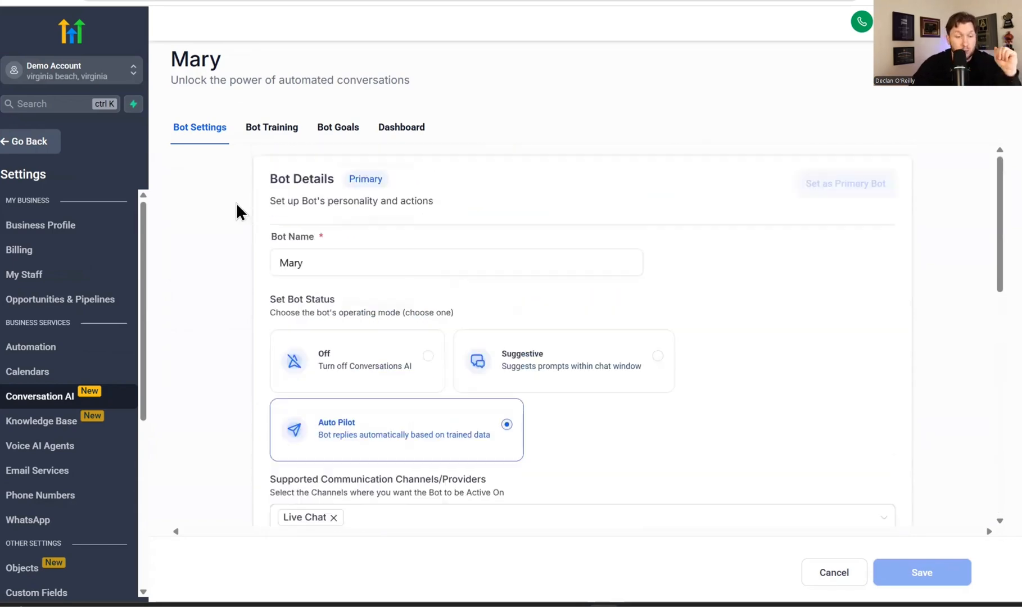
click(833, 573)
Open the inbound voice agent and show its phone and availability settings.
click(32, 450)
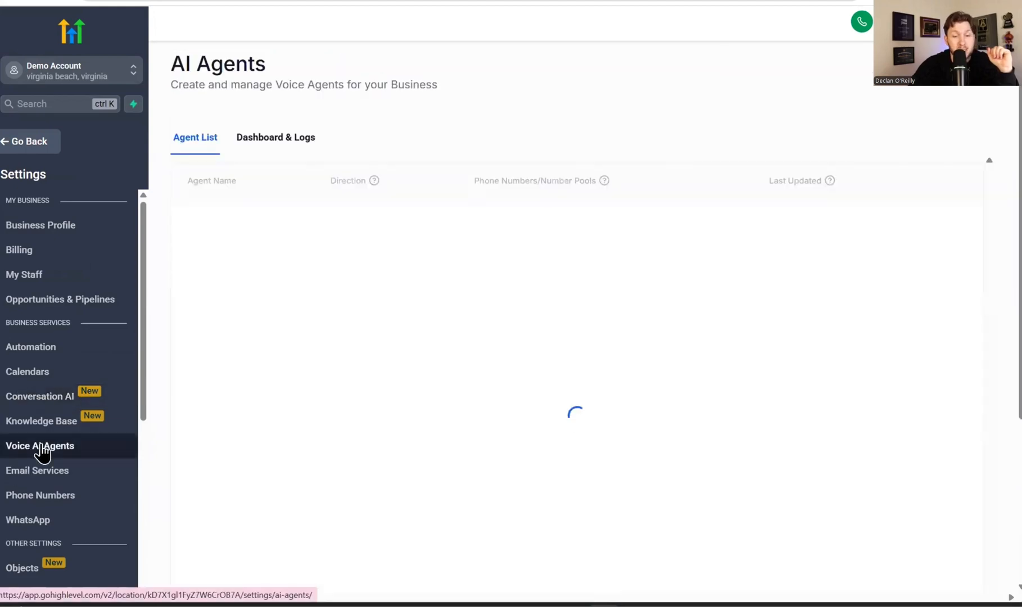
click(201, 266)
click(313, 294)
click(587, 296)
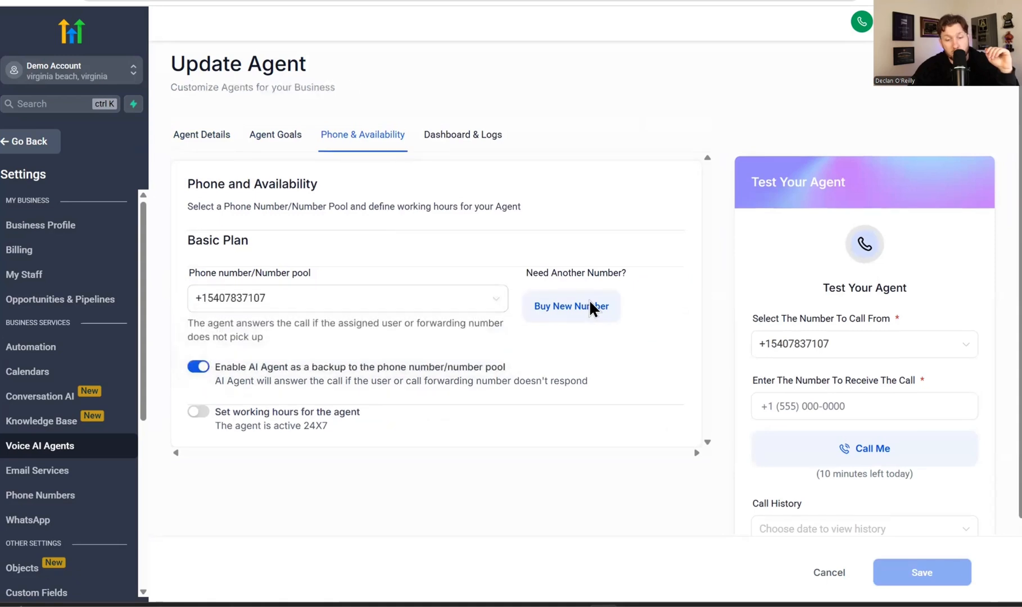
View the United States phone numbers available to buy, and close the purchase dialog without choosing one.
click(587, 317)
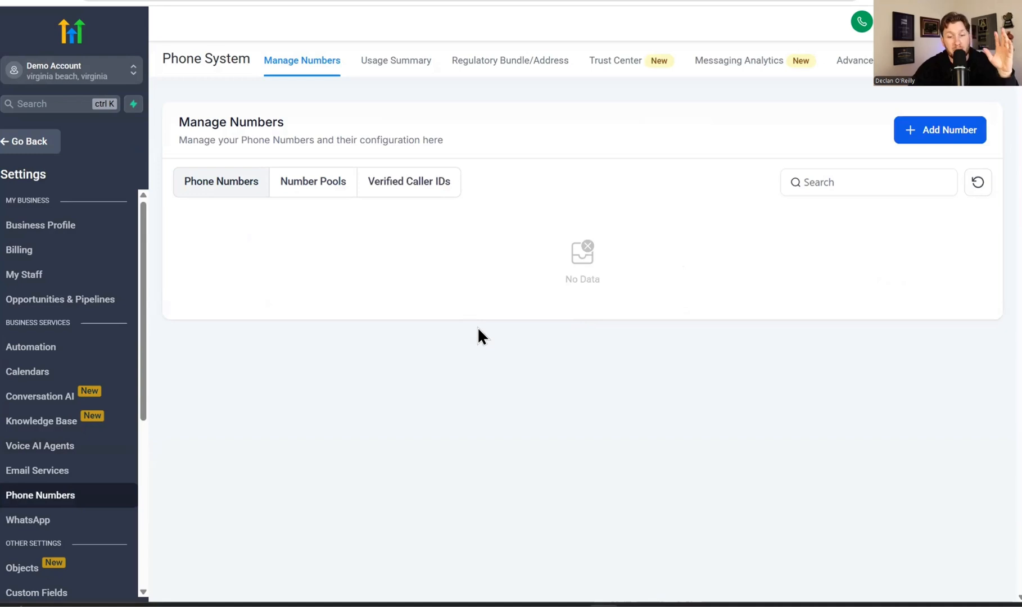
click(948, 211)
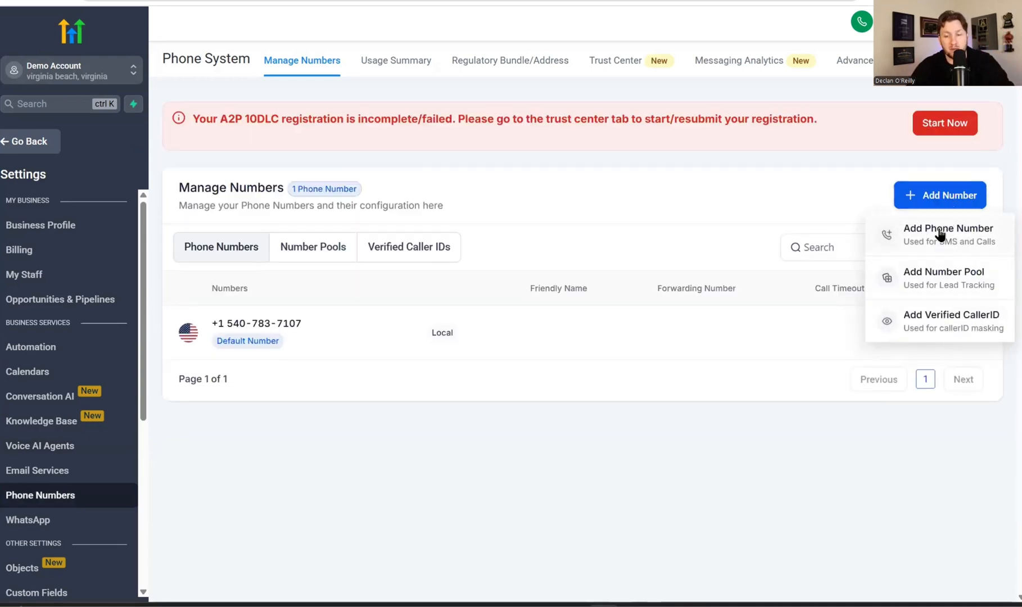
click(944, 242)
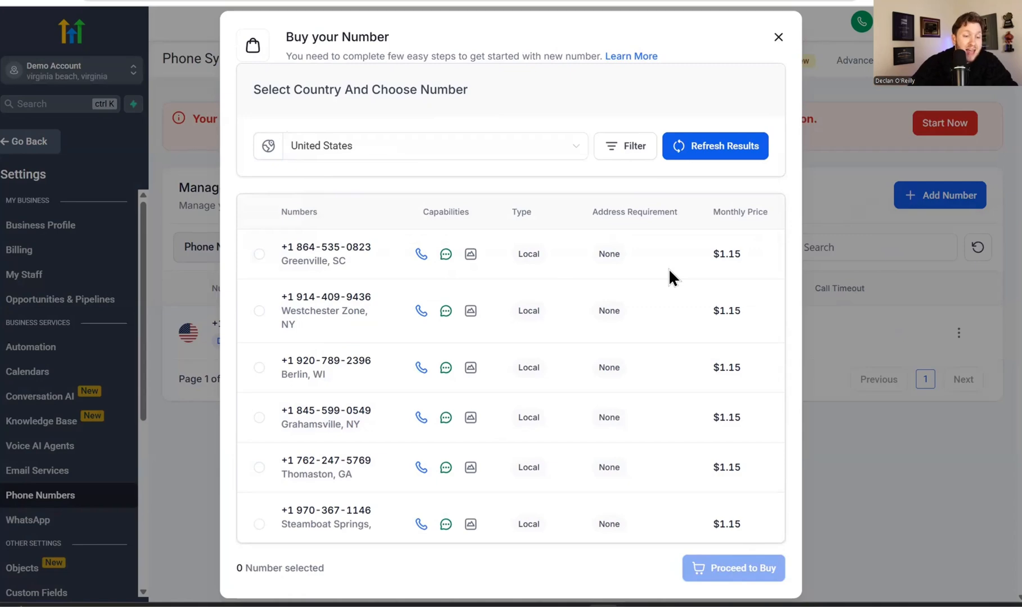
key(Escape)
Copy the voice agent's assigned phone number from the Voice AI agent list and leave the settings.
click(62, 450)
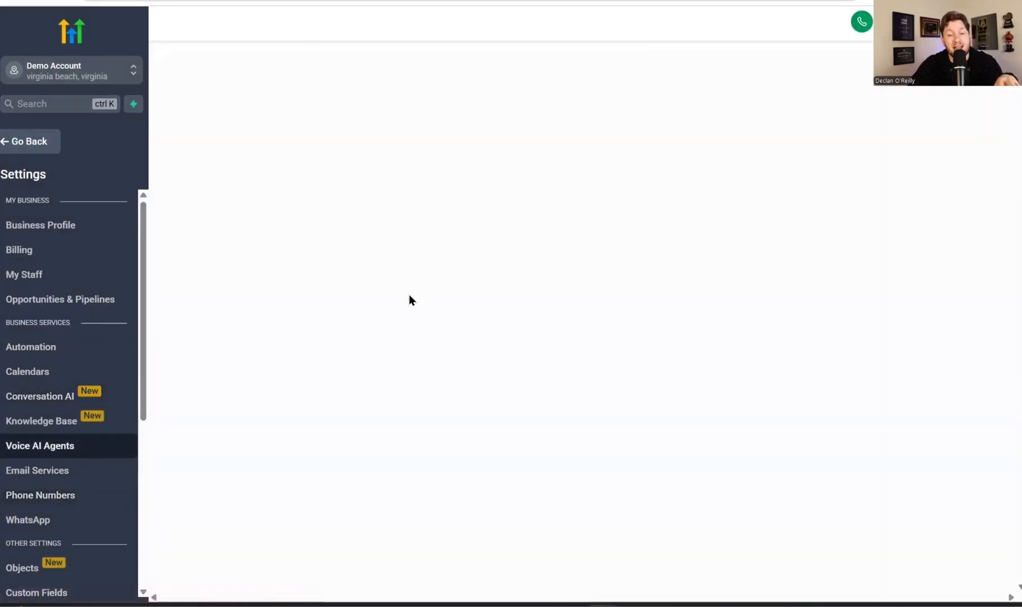
drag(591, 266, 497, 266)
right_click(517, 258)
click(531, 278)
click(34, 145)
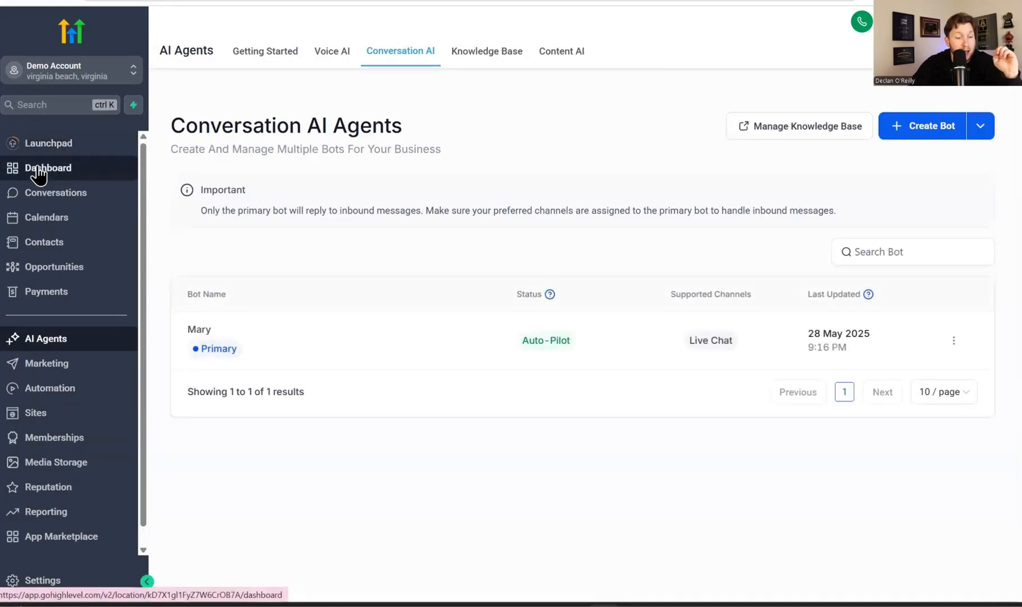
Open the Plumber Smart Website's Home page in the website editor and look through its sections.
click(65, 416)
click(275, 53)
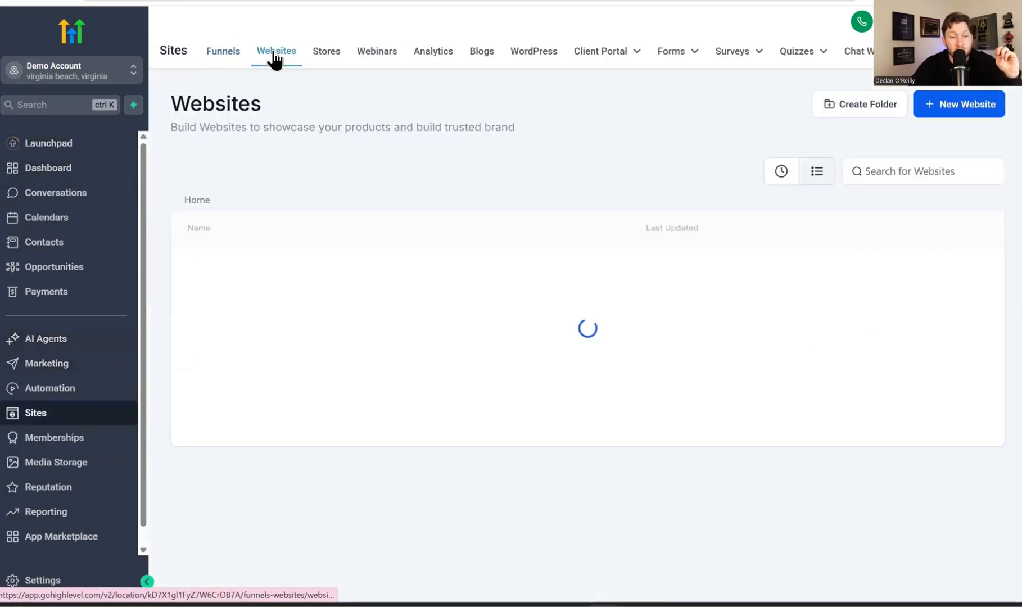
click(287, 267)
click(225, 369)
click(243, 336)
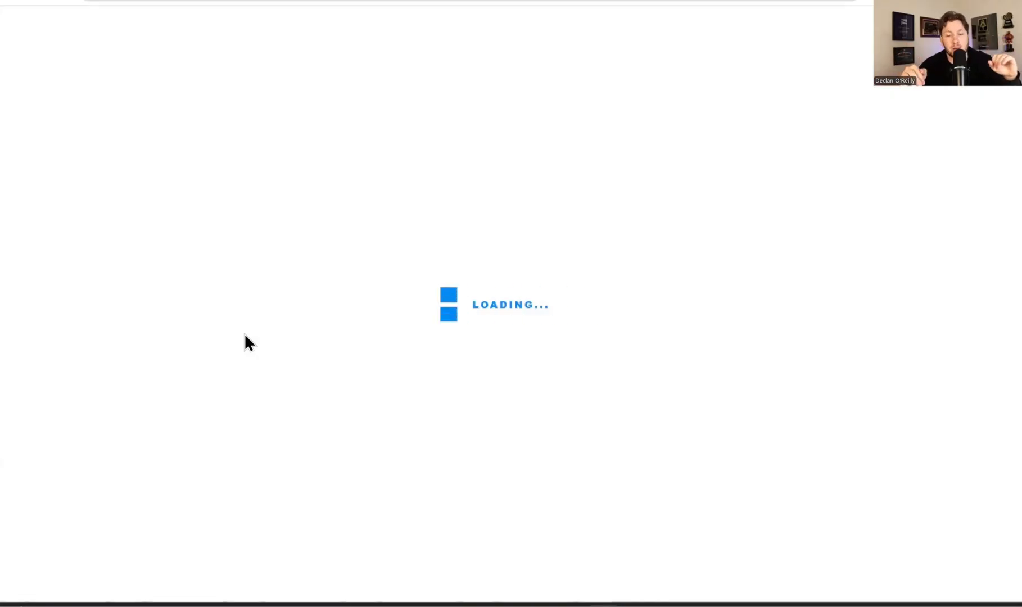
scroll(420, 365, down, 3)
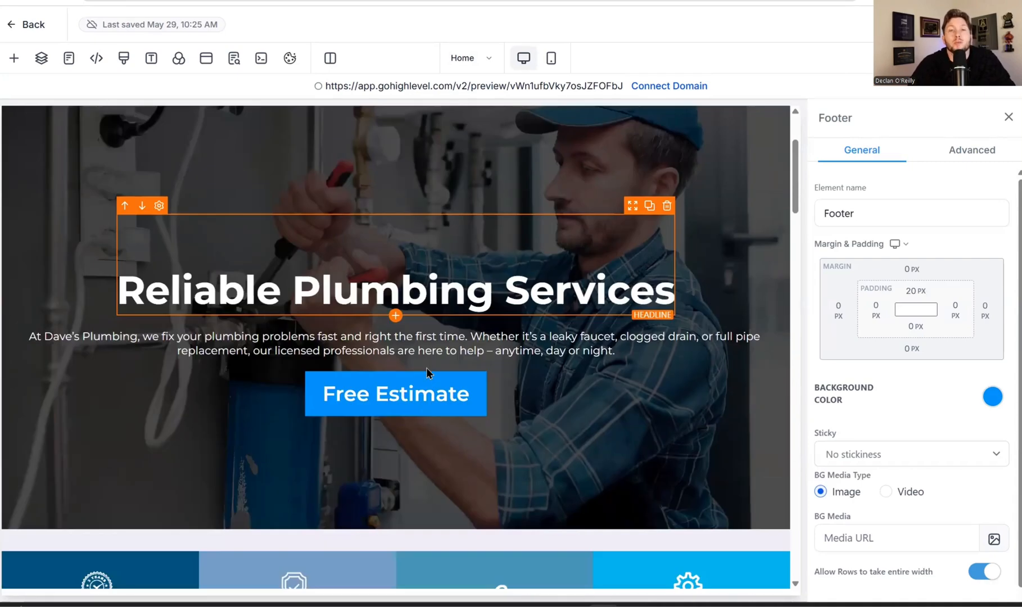
scroll(448, 371, down, 6)
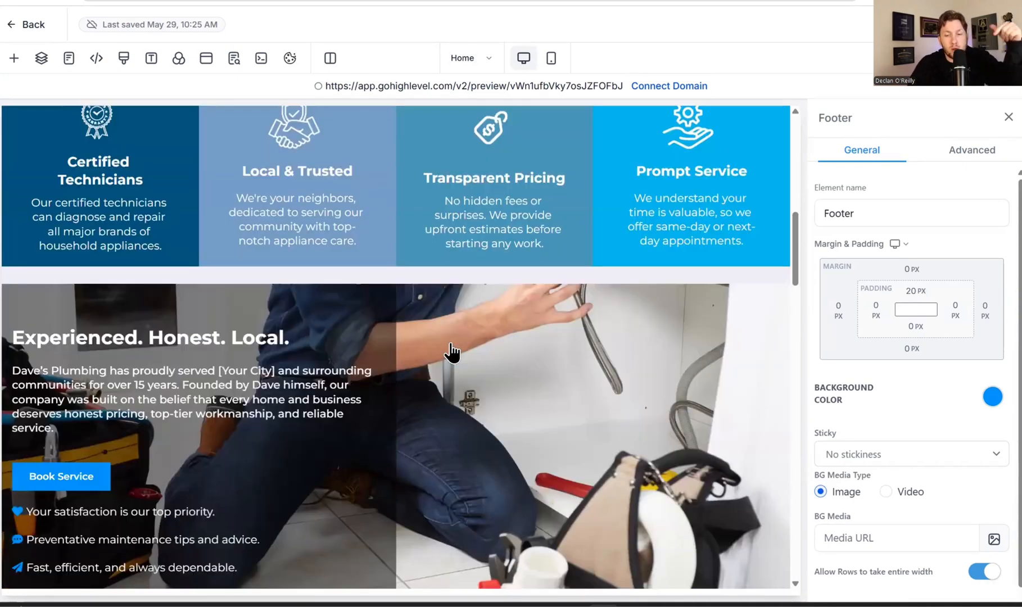
scroll(451, 351, down, 5)
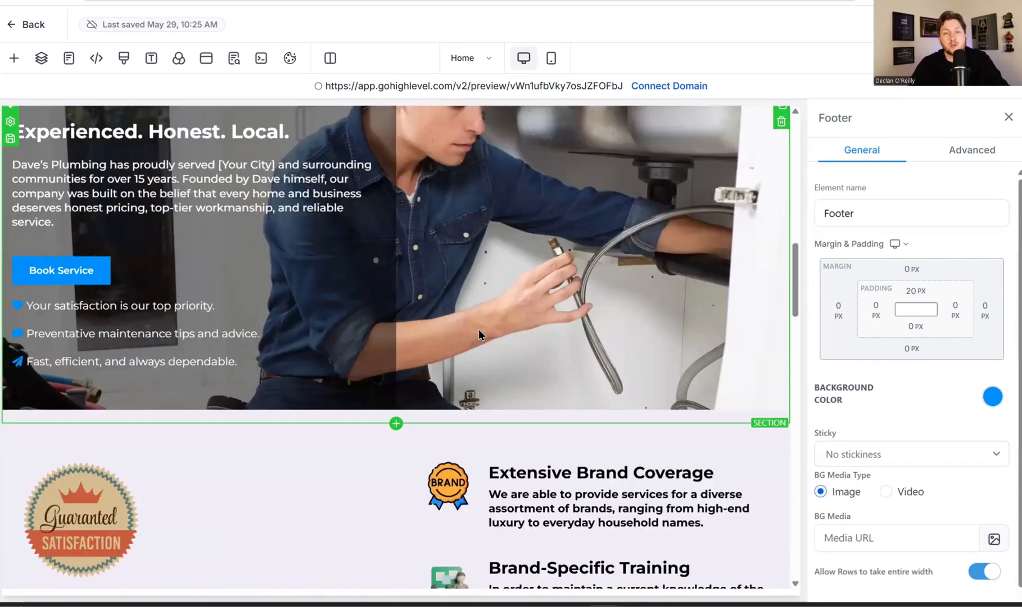
scroll(476, 341, down, 5)
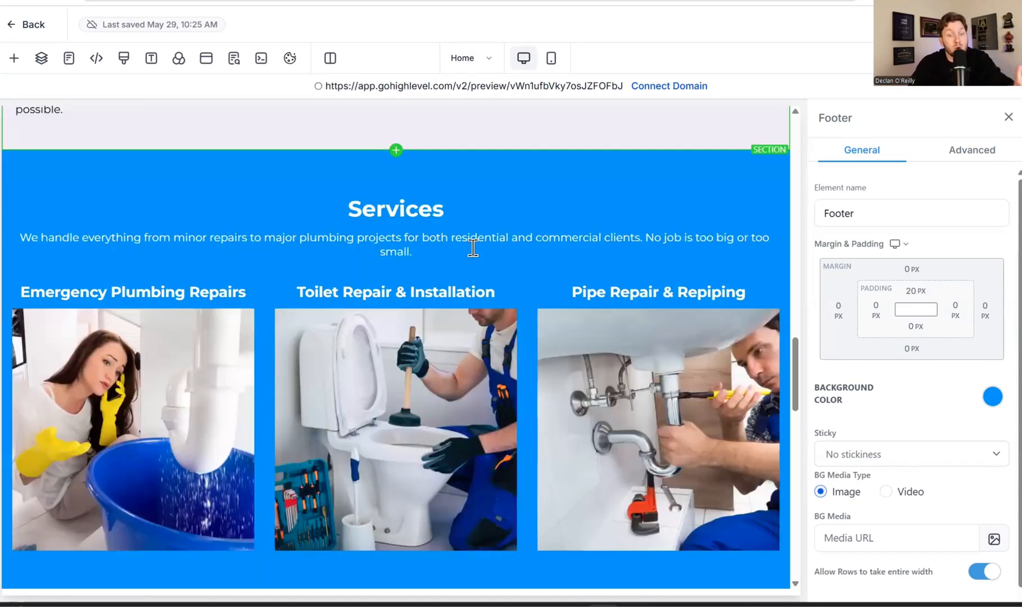
scroll(506, 258, down, 5)
scroll(532, 269, up, 15)
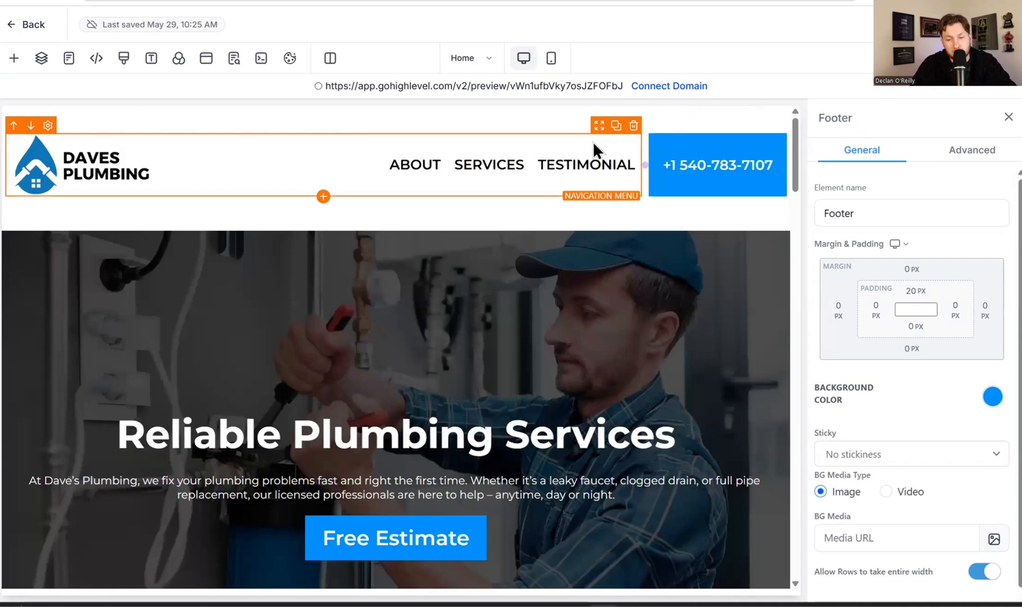
Select the header's phone-number button and show its text, Call link action and phone number settings.
click(729, 167)
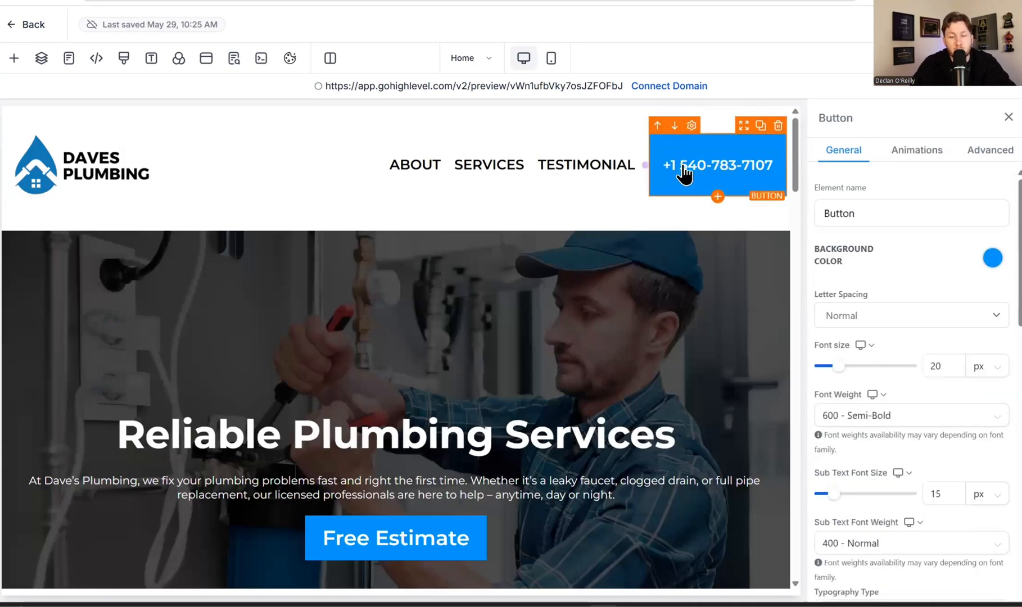
scroll(943, 284, down, 6)
scroll(944, 297, down, 6)
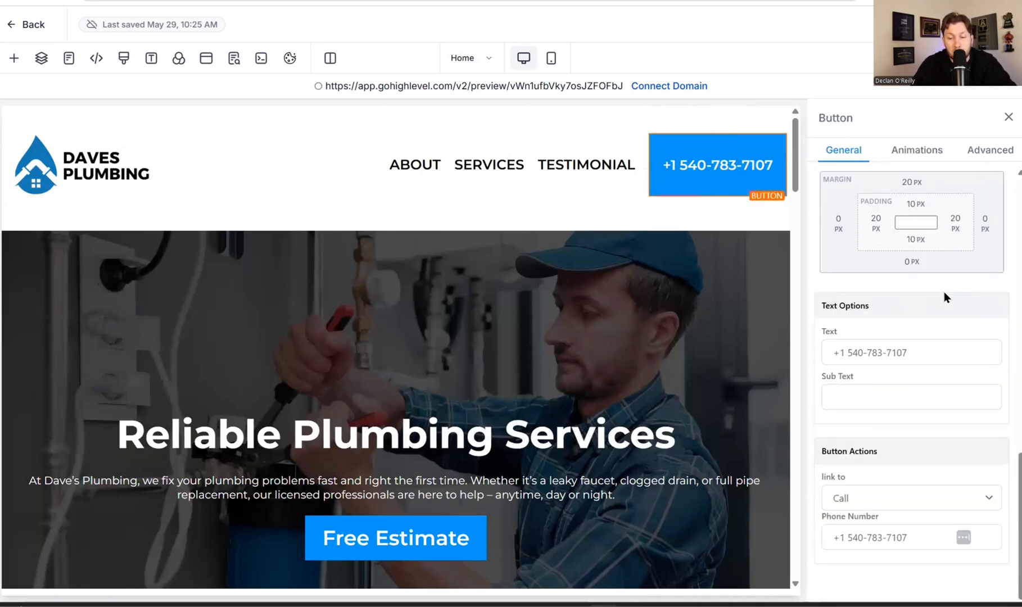
click(872, 359)
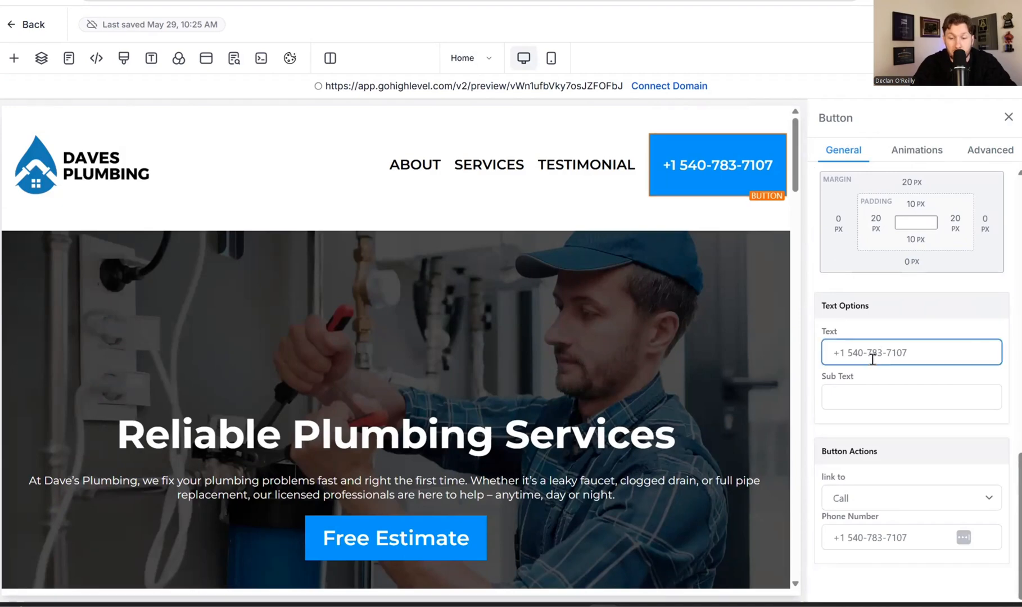
click(863, 501)
click(860, 426)
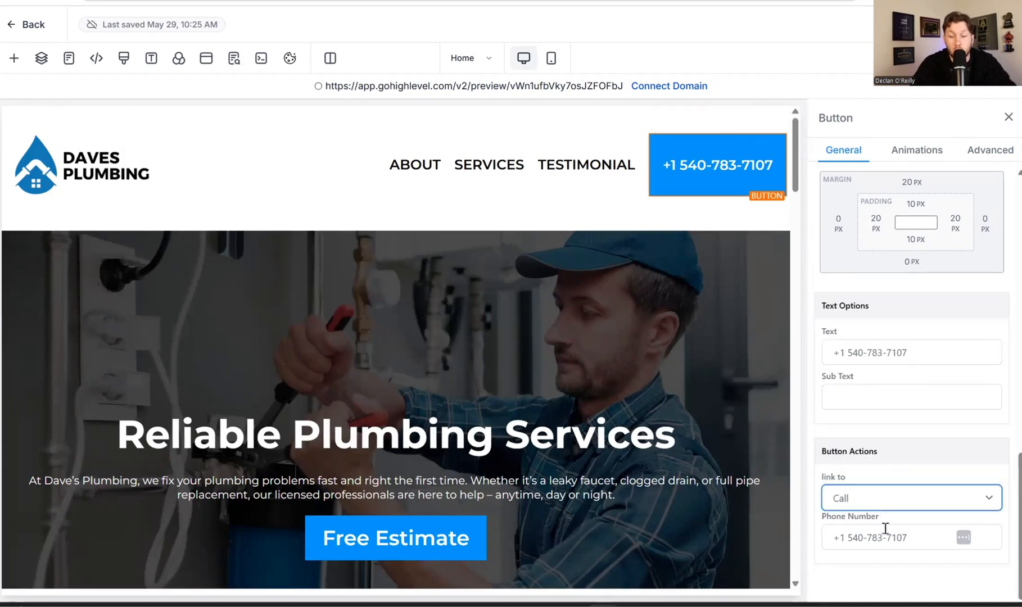
scroll(989, 385, up, 6)
scroll(718, 340, down, 8)
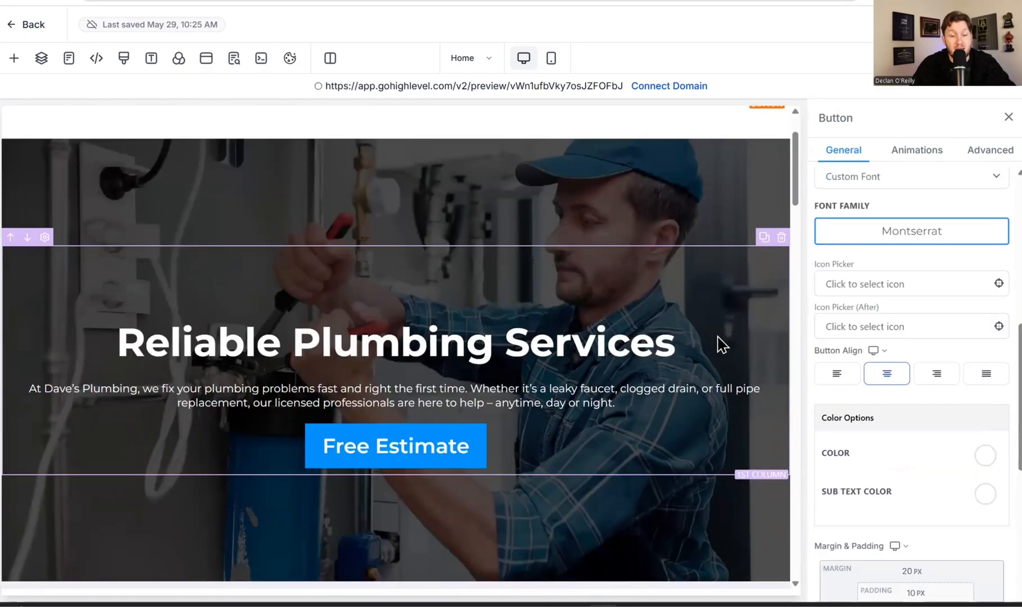
scroll(750, 284, up, 10)
scroll(420, 388, down, 3)
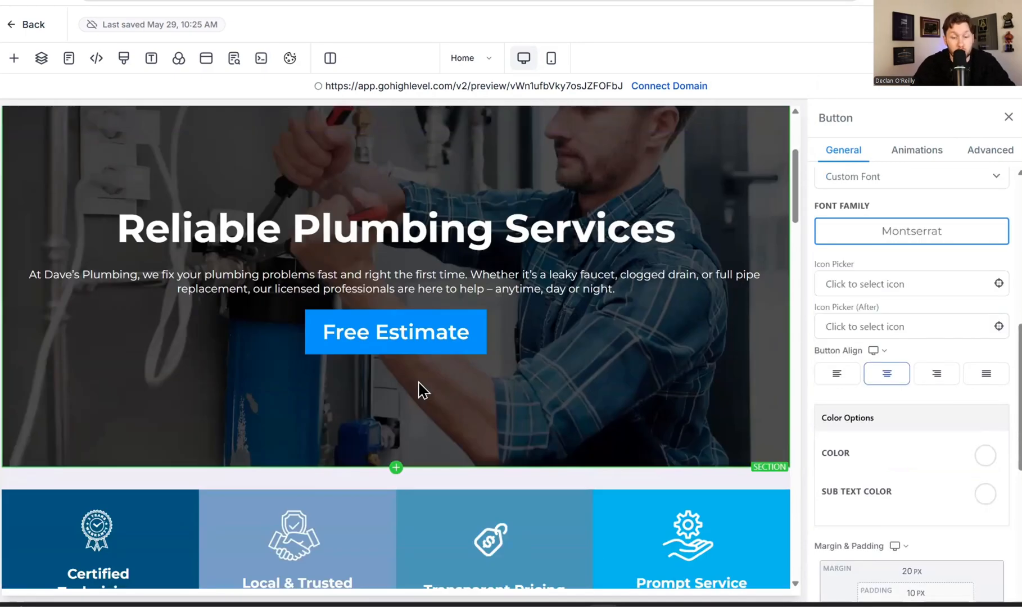
scroll(618, 186, up, 4)
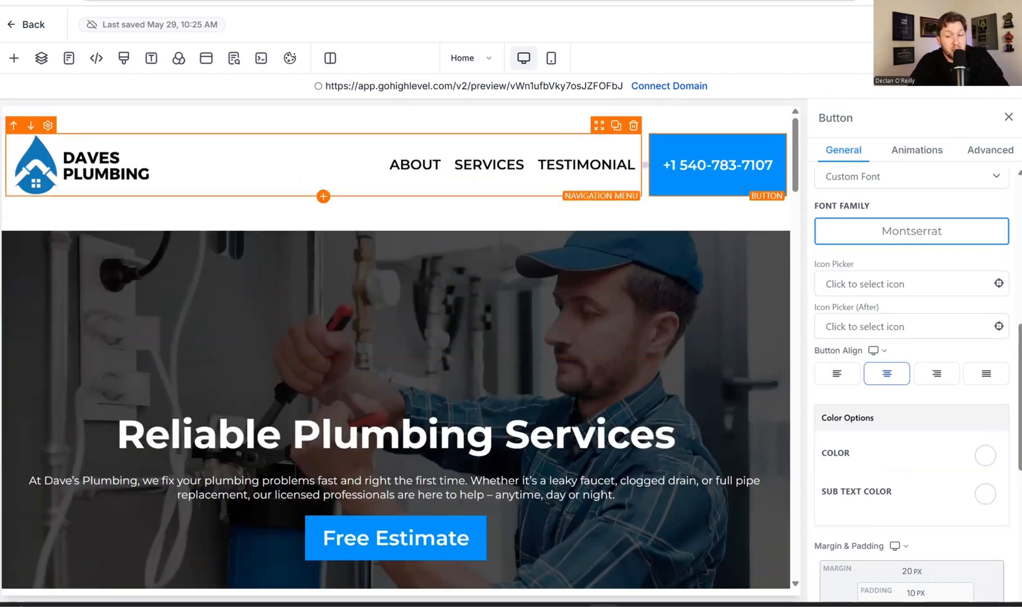
Leave the page editor, check the domain choices in the Plumber Smart Website's settings without selecting one, and return to its pages.
click(45, 24)
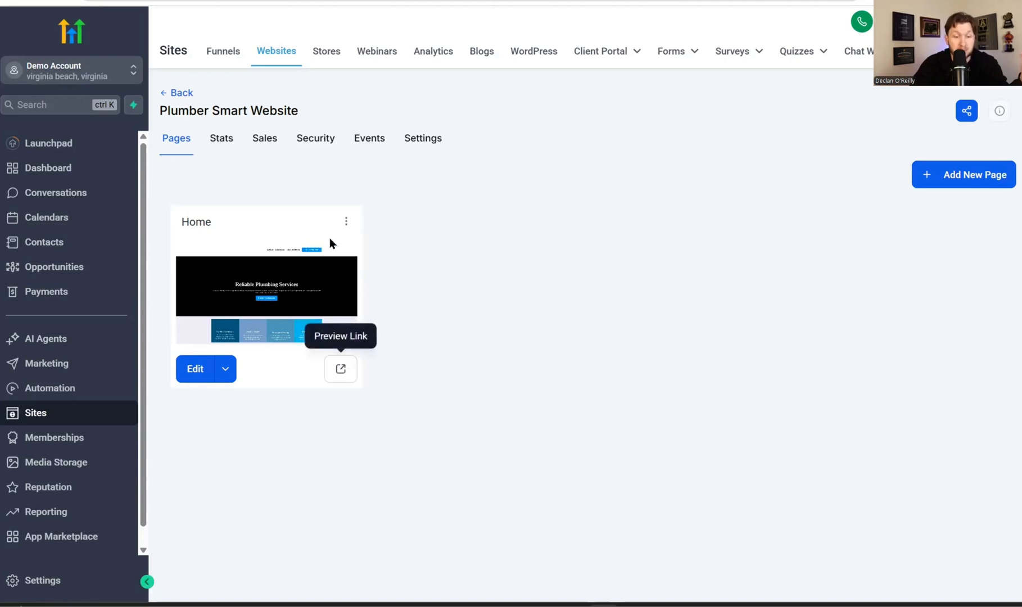
click(425, 140)
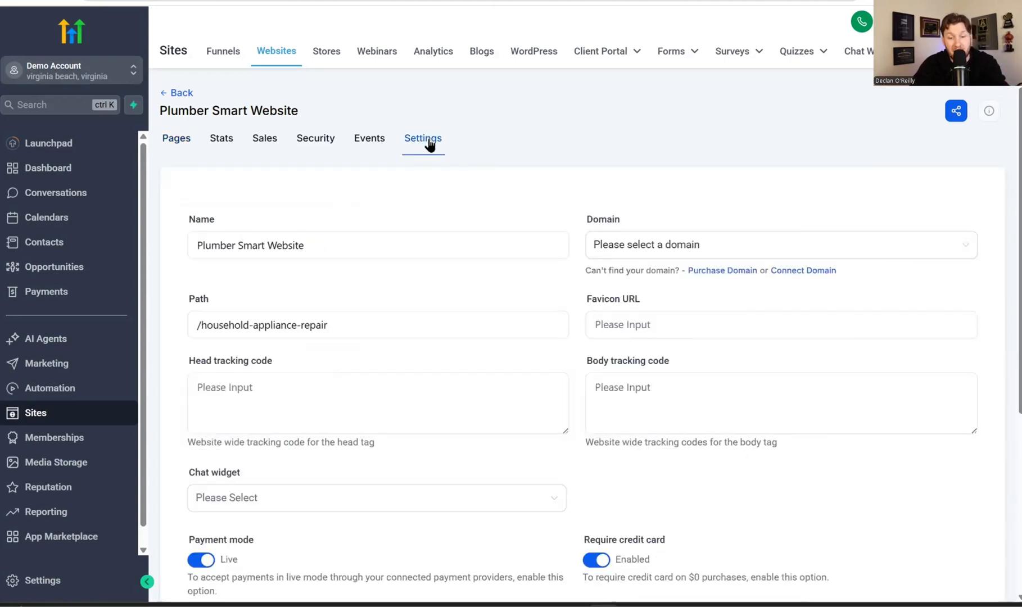
click(645, 247)
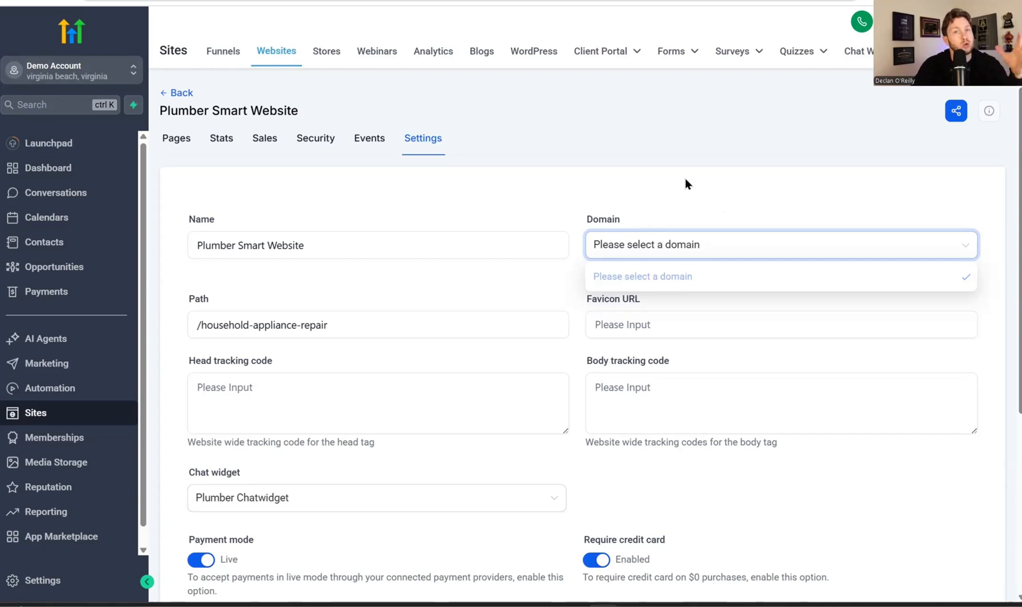
click(712, 196)
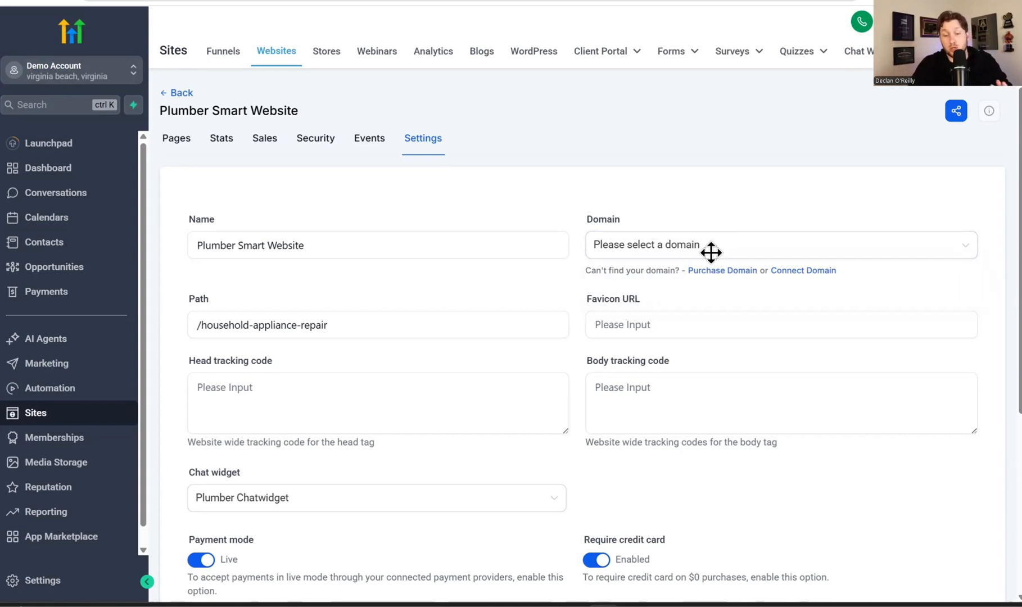
click(691, 258)
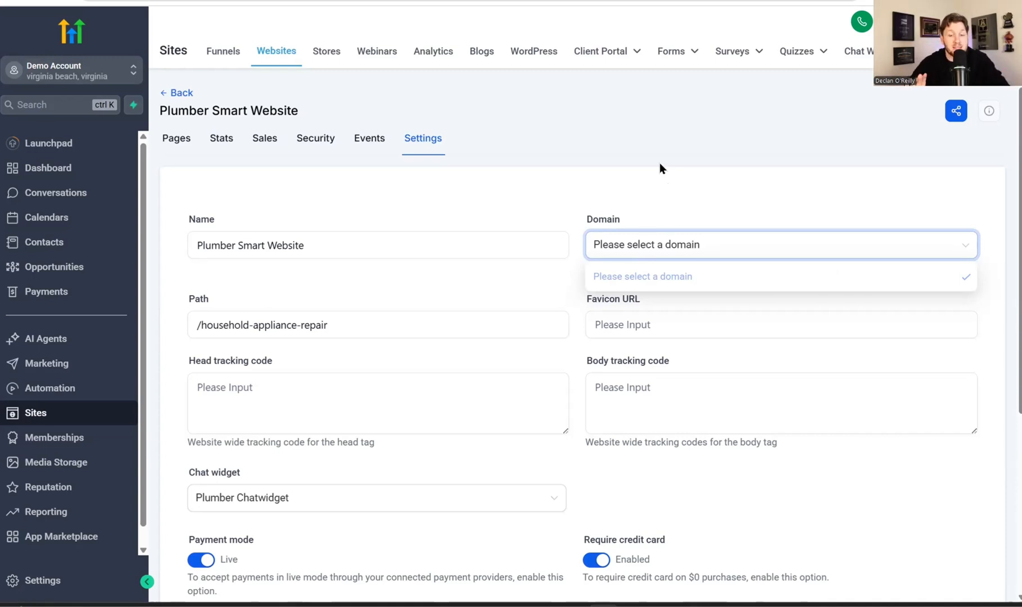
click(179, 139)
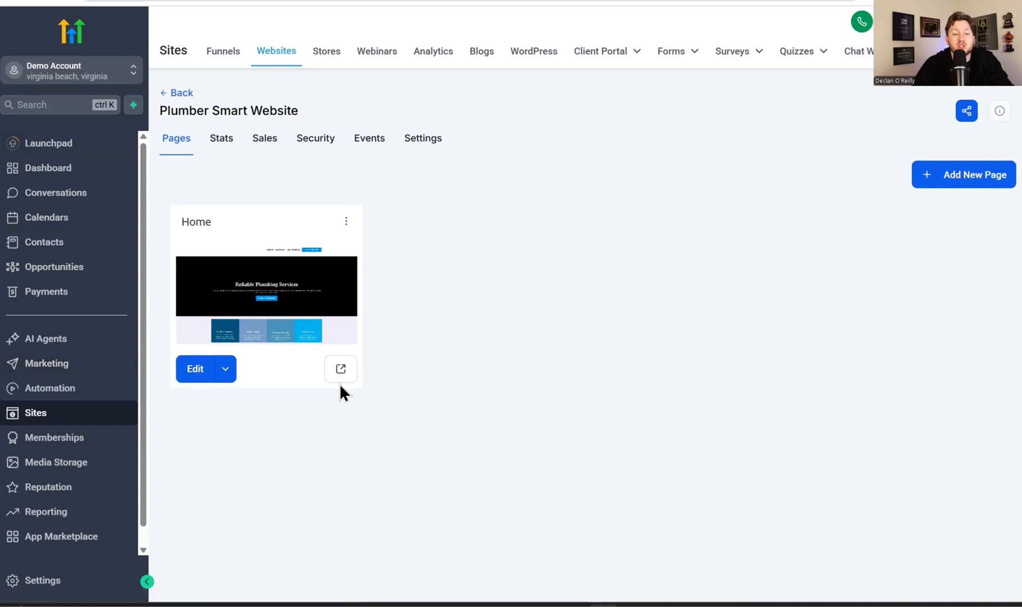
Show the Voice AI agent list, then move on to the Conversation AI bots.
click(69, 341)
click(340, 54)
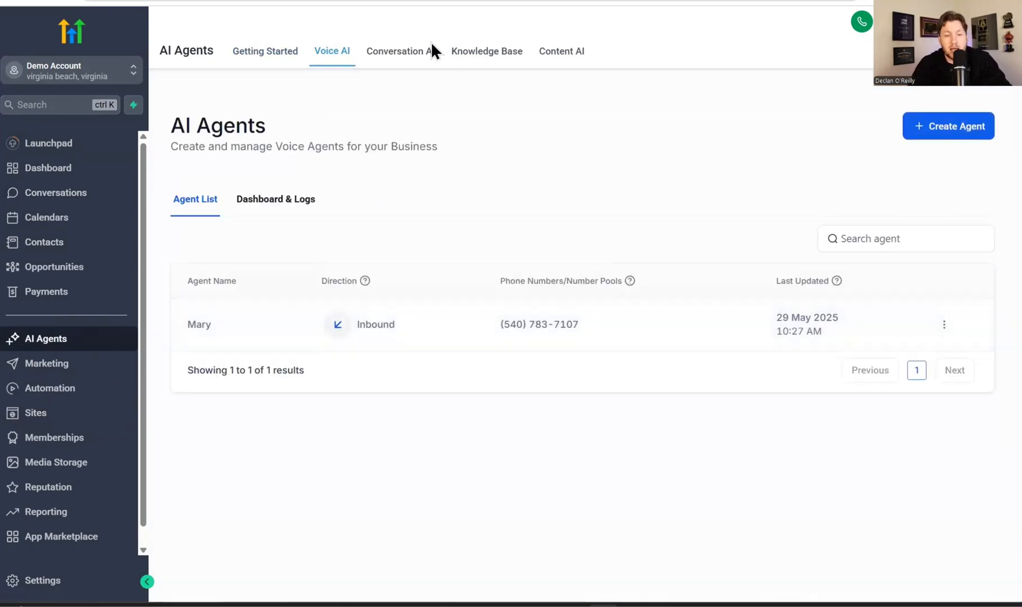
click(430, 53)
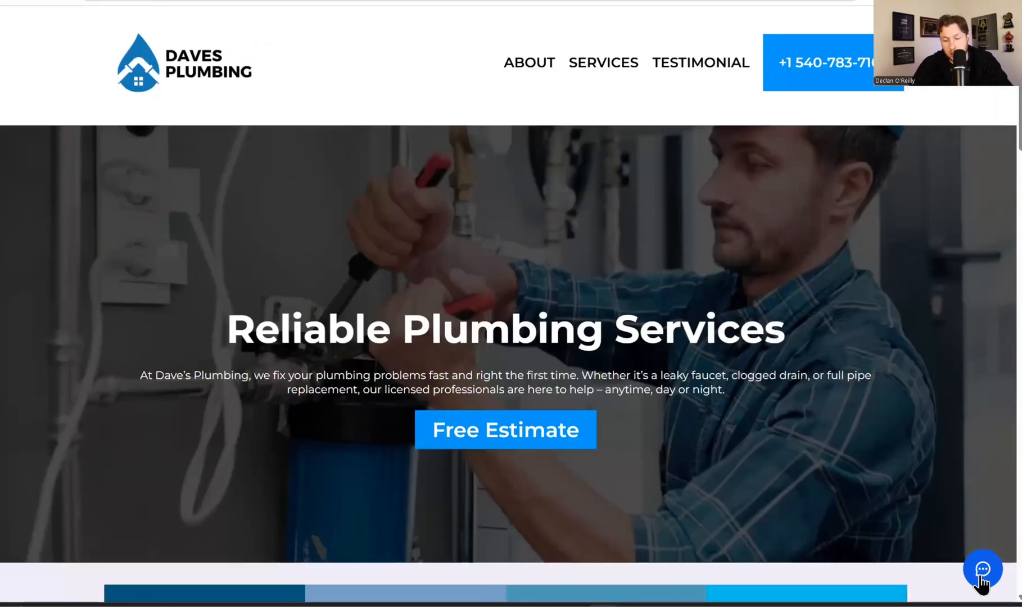
Start a new chat in the plumbing website's chat widget, send the message "hello", and close the widget.
click(979, 579)
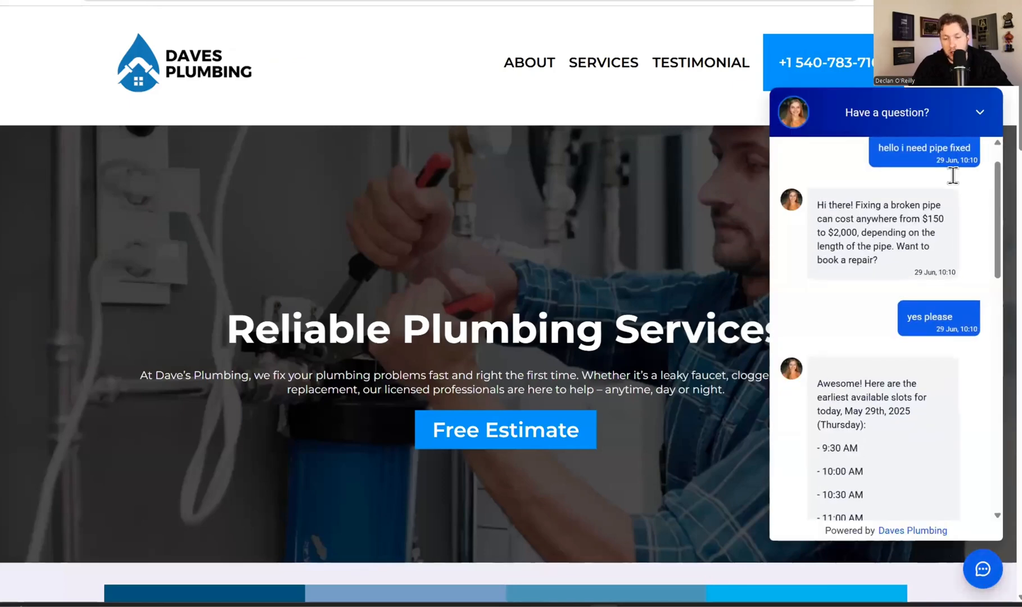
click(980, 113)
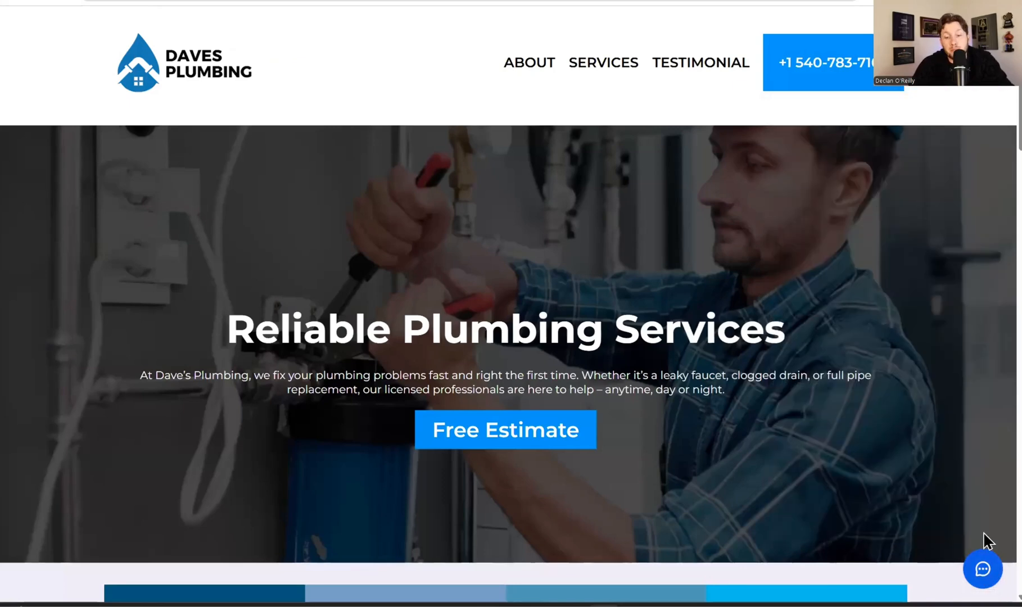
click(981, 579)
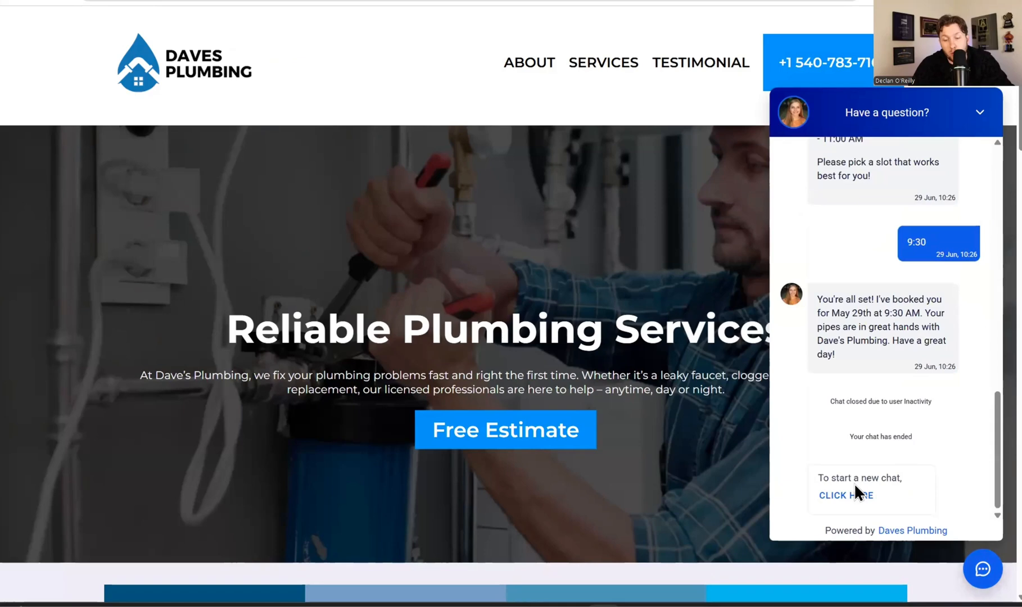
click(849, 493)
text(hello)
key(Return)
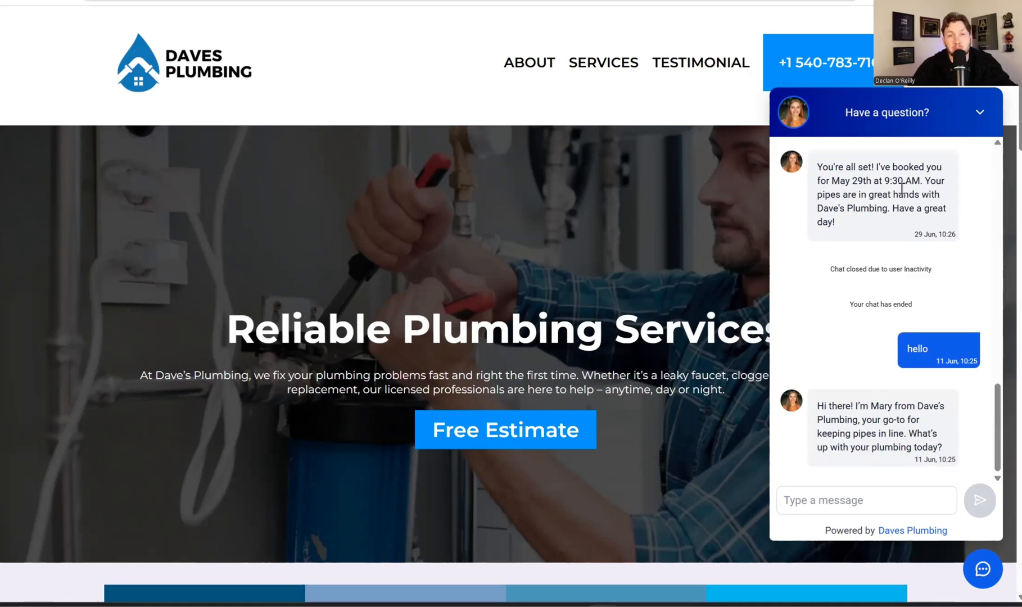
click(916, 131)
Examine the published plumbing website's highlights, guarantees, services, FAQ and testimonials, and glance at an Elementor page for comparison.
scroll(486, 255, down, 1)
scroll(508, 216, down, 4)
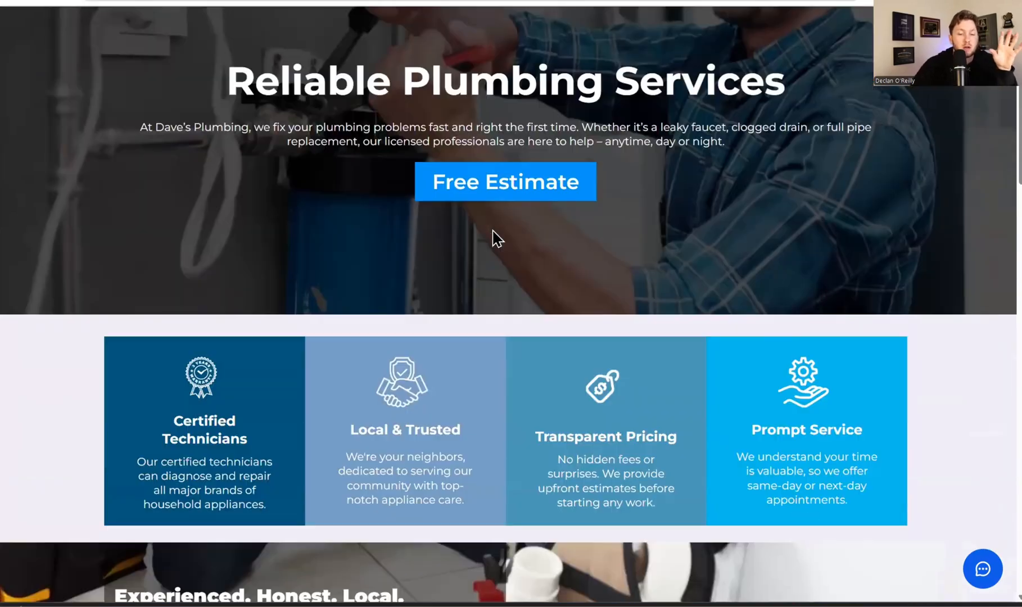
scroll(492, 229, down, 10)
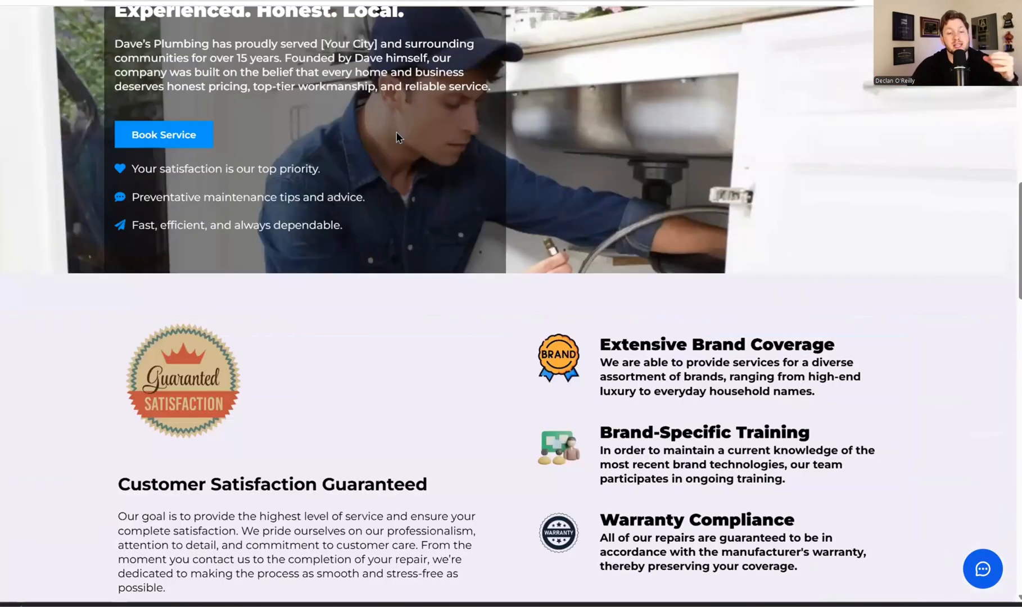
scroll(396, 132, down, 10)
scroll(403, 253, down, 10)
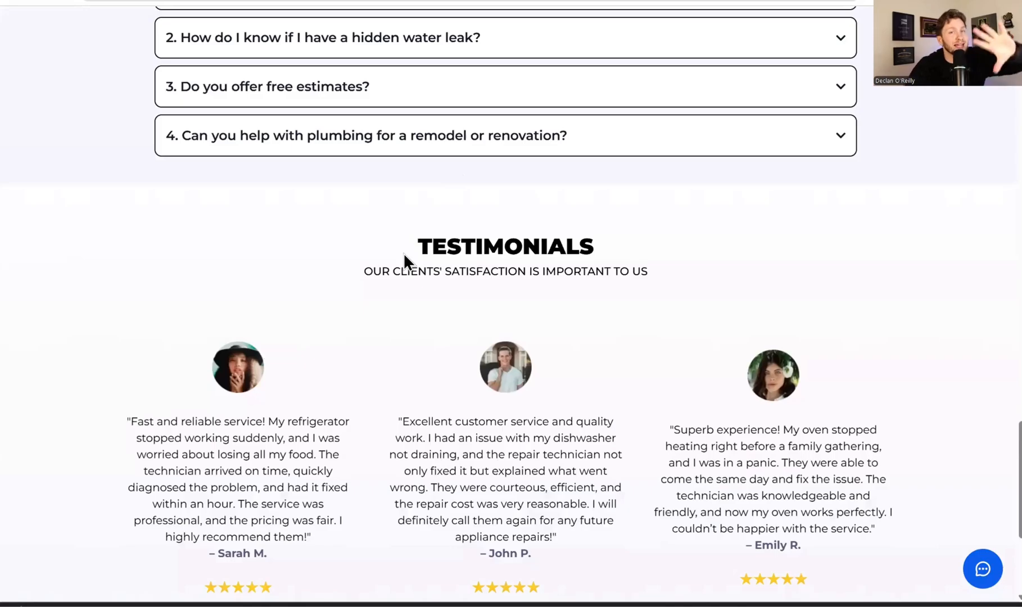
scroll(403, 252, up, 10)
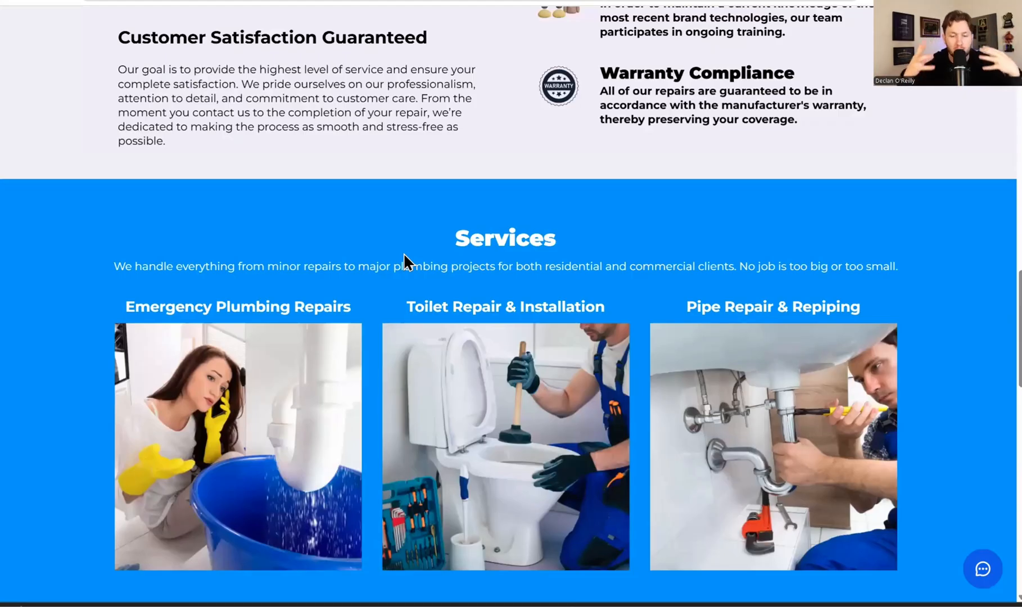
scroll(400, 204, up, 15)
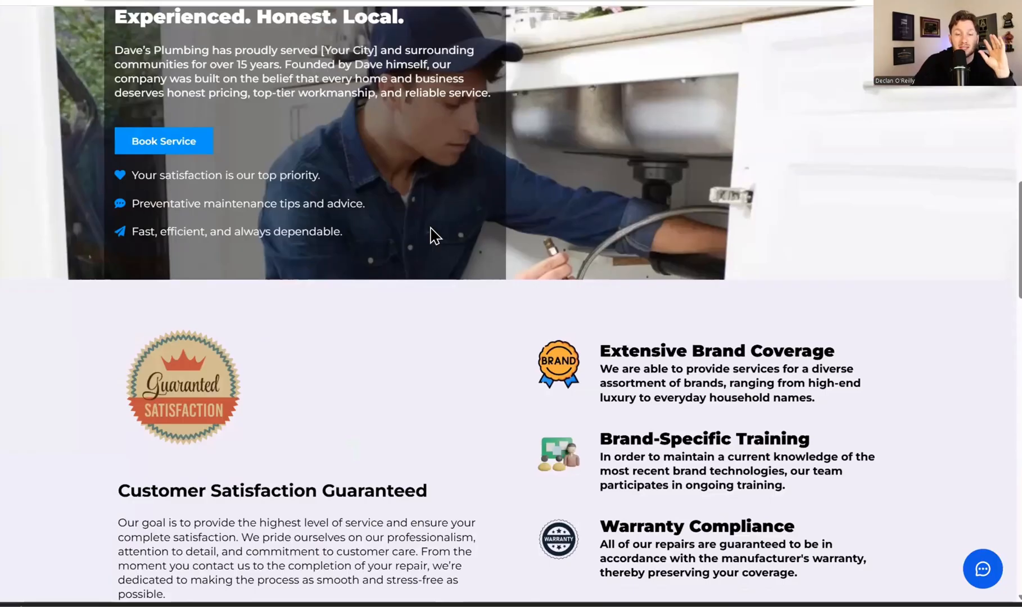
scroll(482, 183, down, 10)
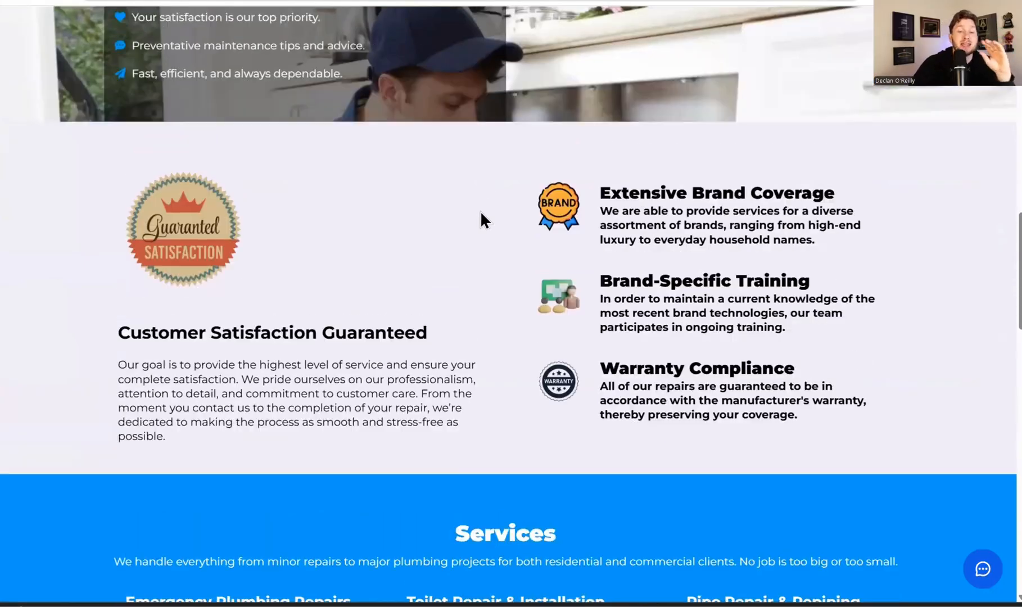
scroll(480, 219, up, 10)
scroll(479, 171, down, 5)
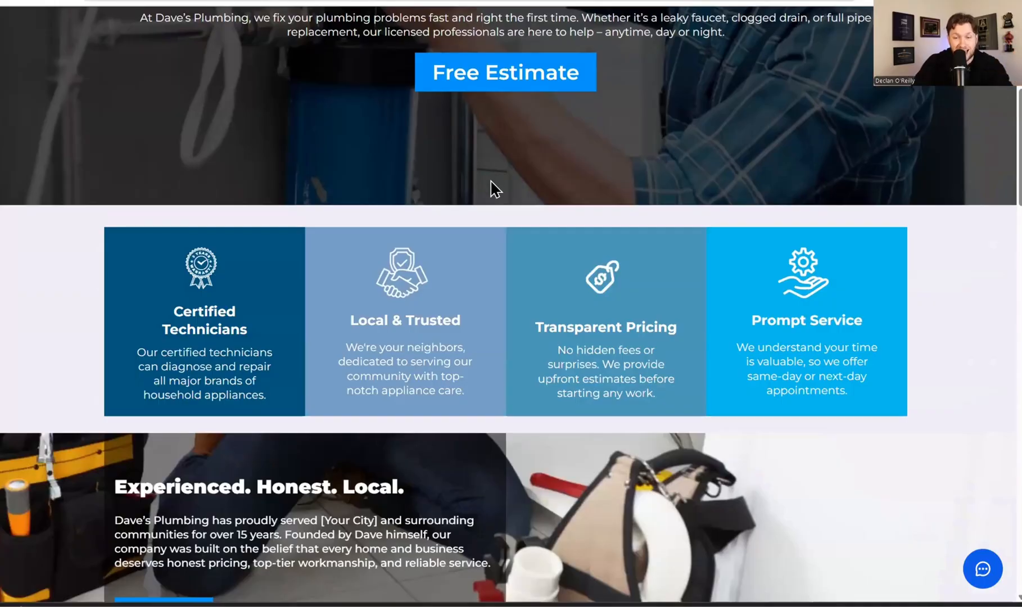
scroll(490, 185, down, 10)
scroll(560, 79, up, 15)
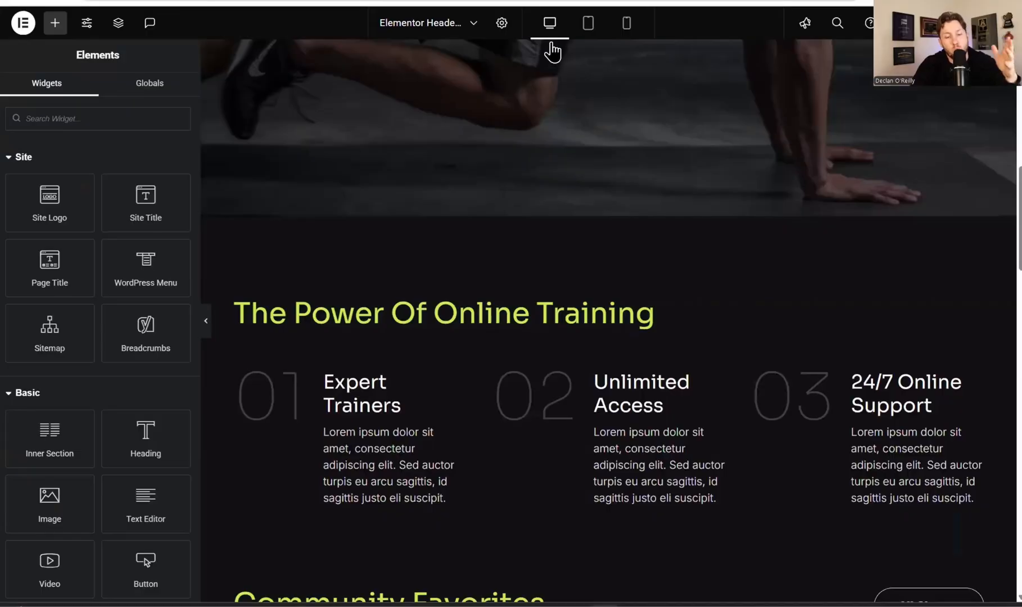
scroll(641, 235, up, 5)
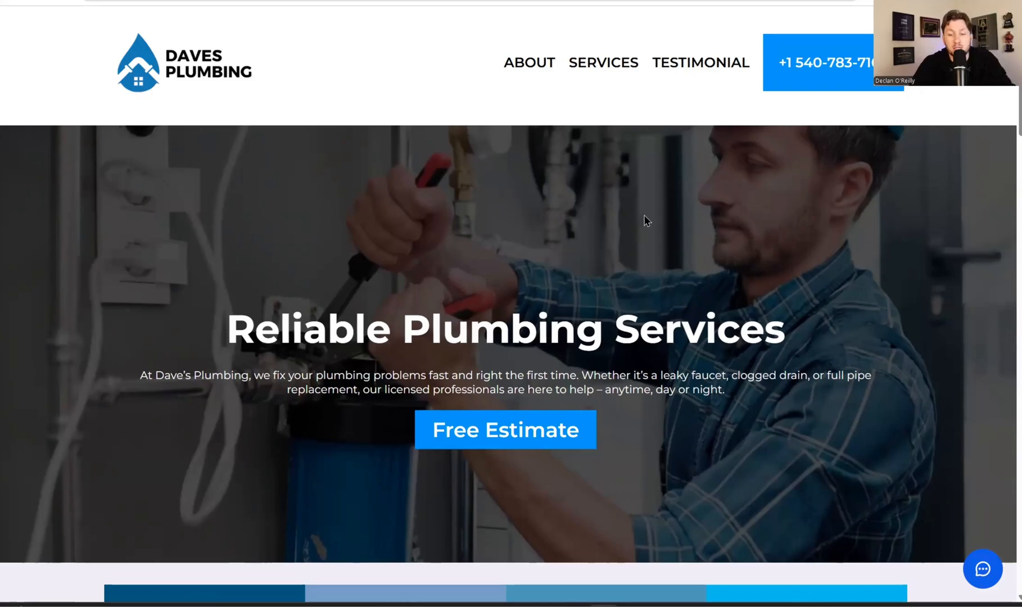
Compare the published plumbing website with the fitness page open in Elementor, looking through its hero, training and community sections.
scroll(647, 225, down, 8)
scroll(660, 214, up, 8)
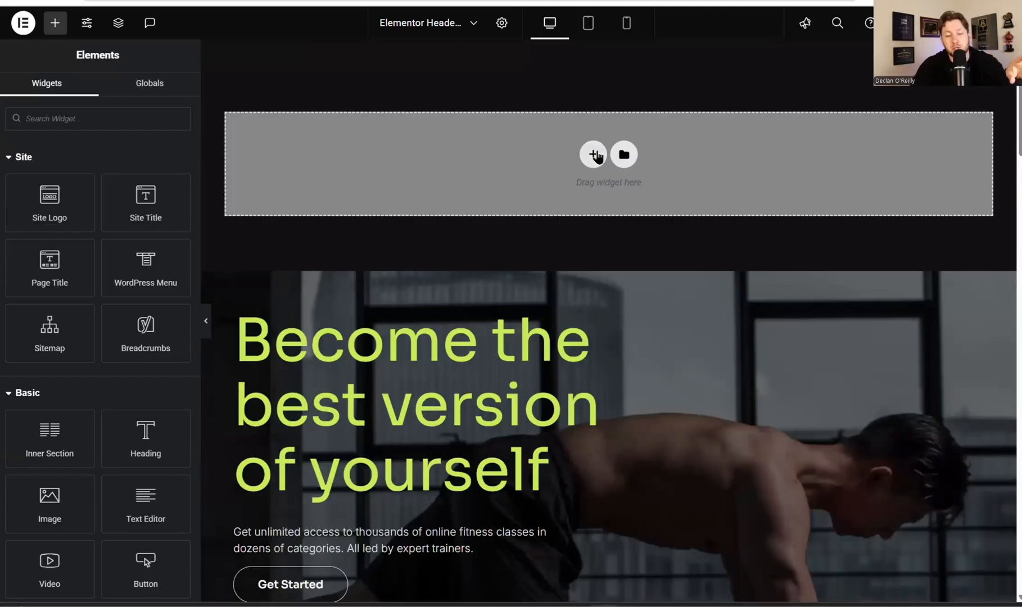
scroll(614, 184, down, 10)
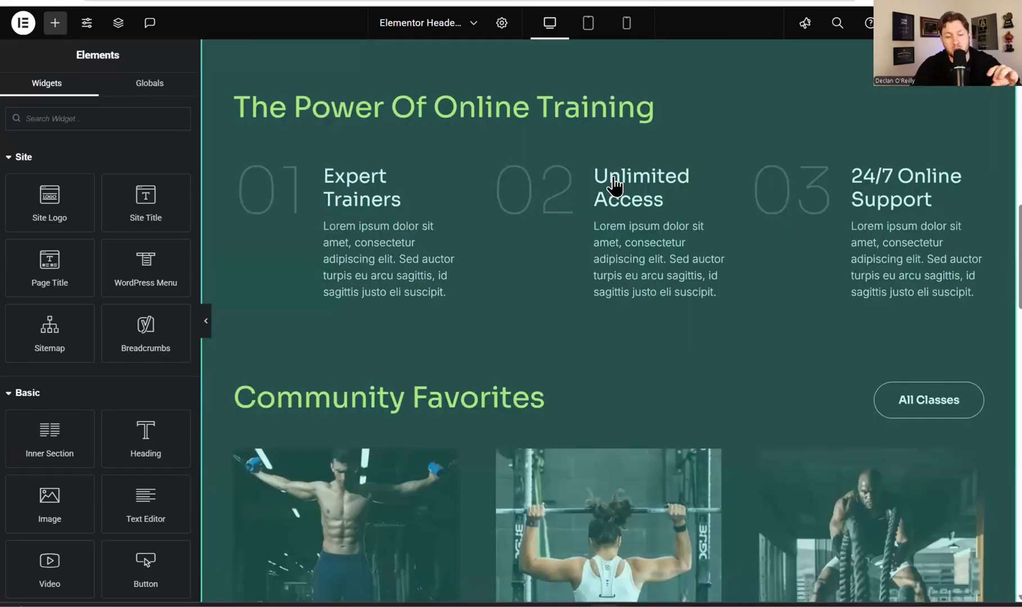
scroll(614, 184, up, 10)
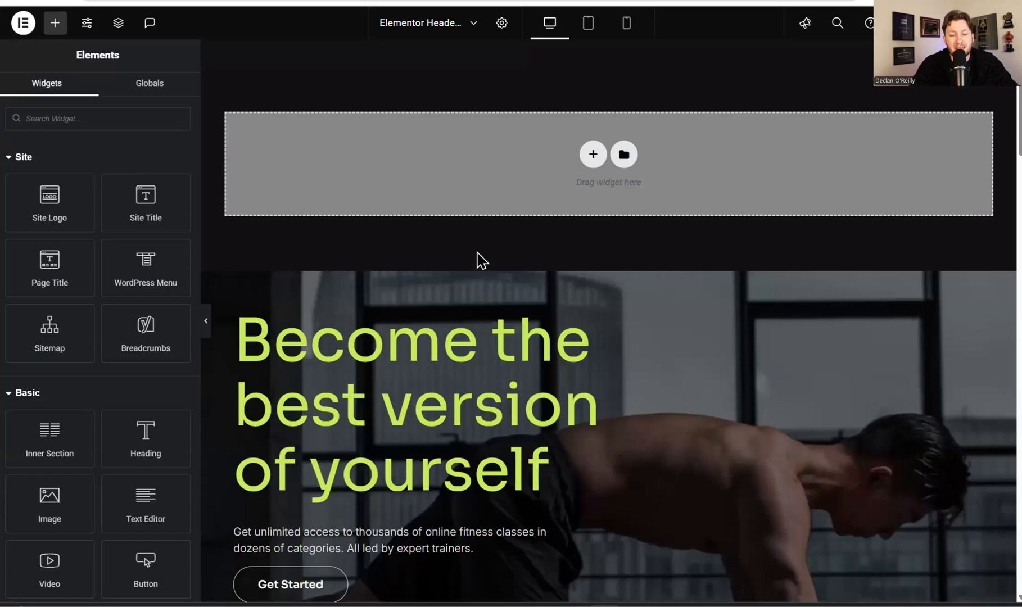
scroll(476, 253, down, 4)
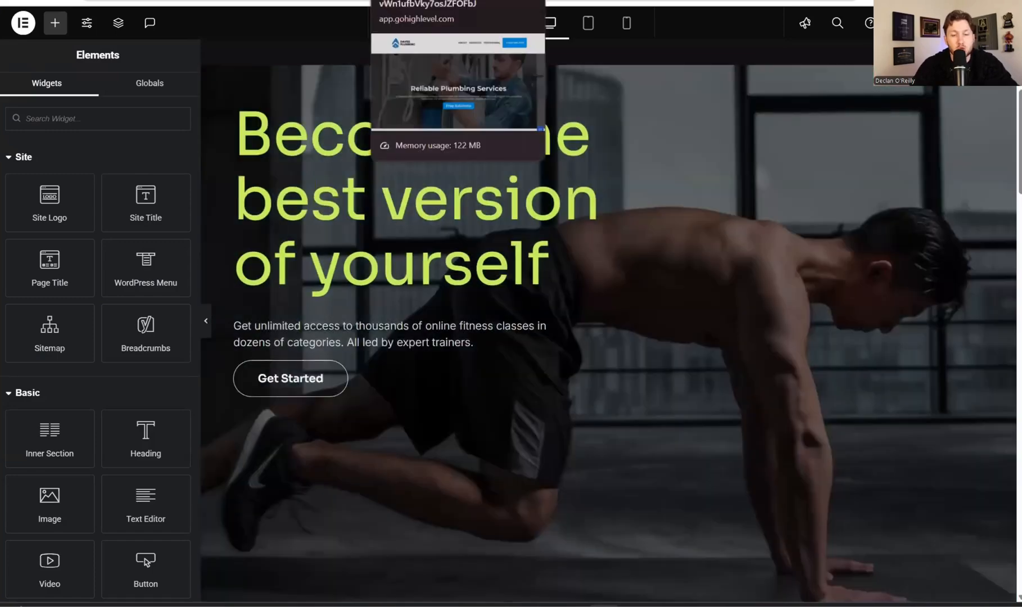
Switch to HighLevel and open the Plumber Chatwidget from the Sites area's chat widgets.
click(419, 0)
click(562, 0)
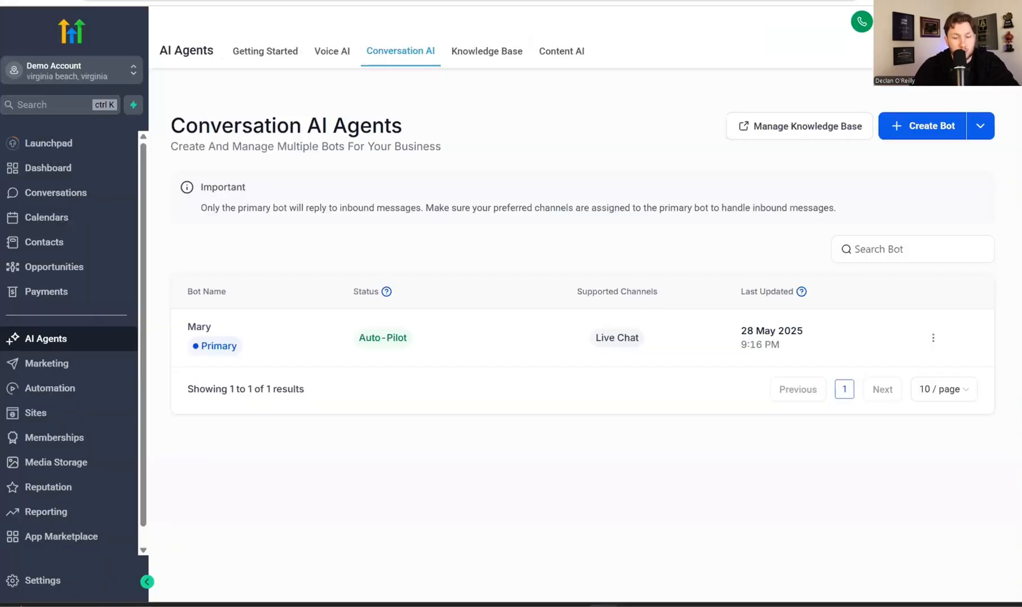
click(56, 415)
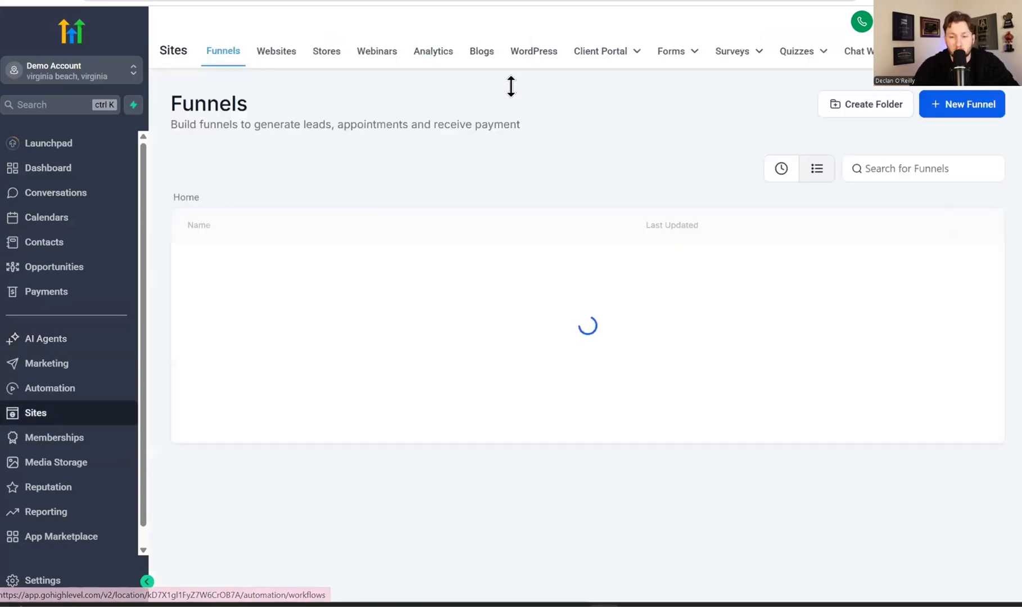
click(860, 49)
click(264, 216)
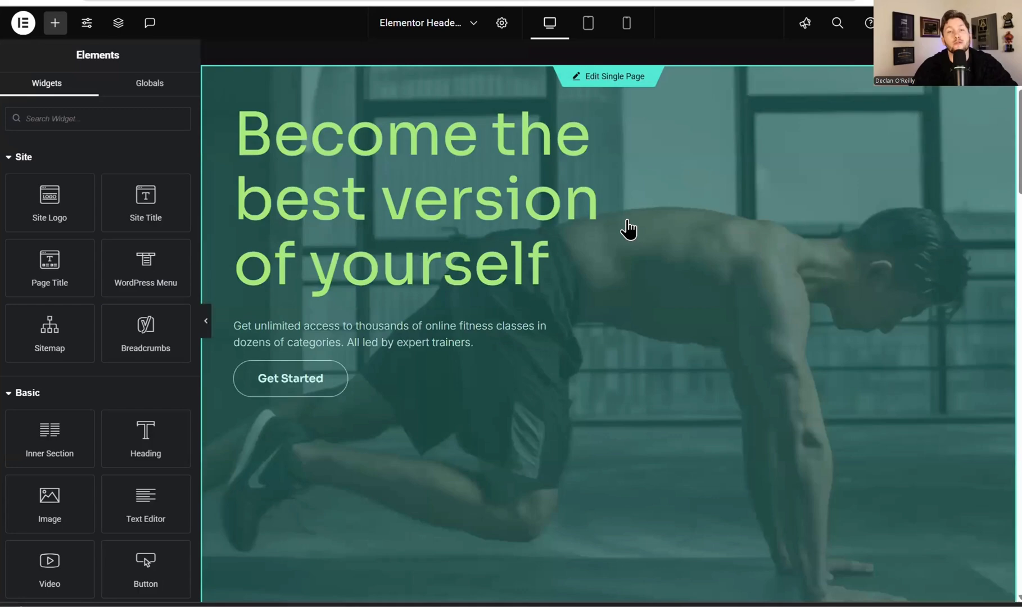
Switch to Elementor, look through the fitness page, and open its single page template for editing.
scroll(742, 390, down, 15)
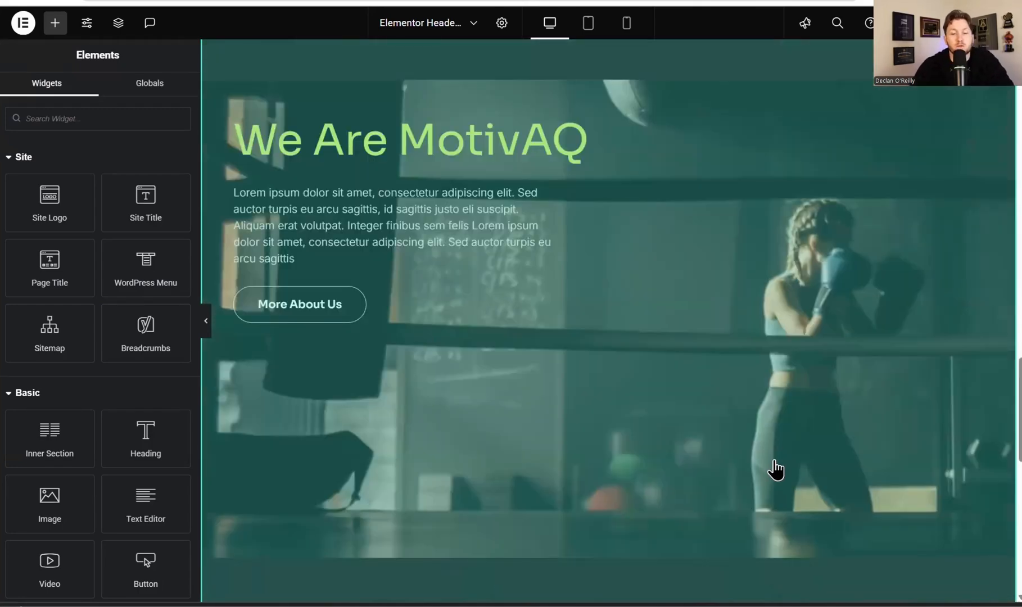
scroll(776, 472, up, 15)
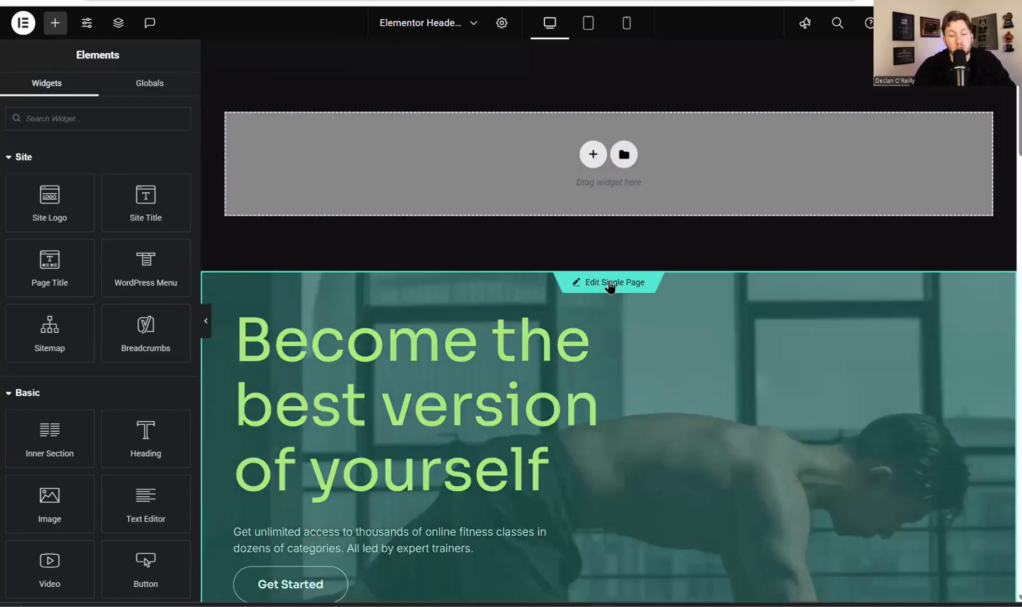
click(610, 283)
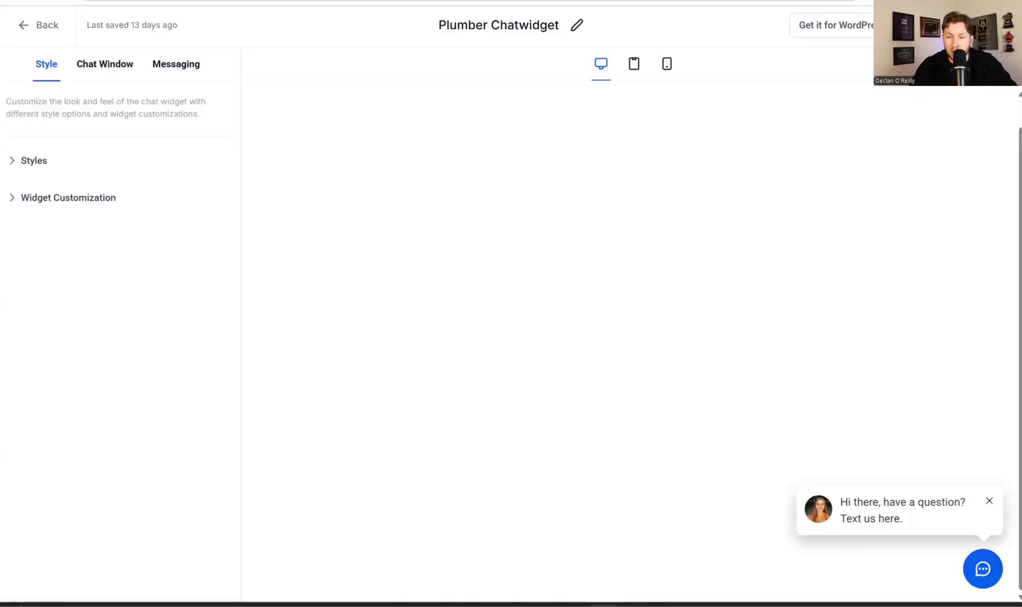
Copy the Plumber Chatwidget's embed code and apply it in a new Shortcode element below the Elementor page's Get Started button.
click(942, 26)
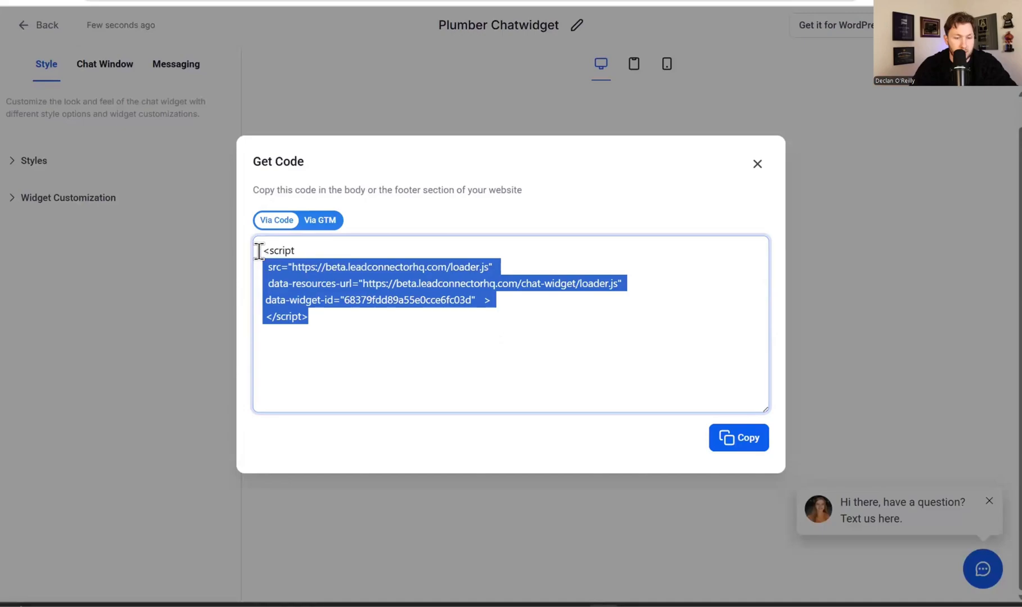
click(736, 441)
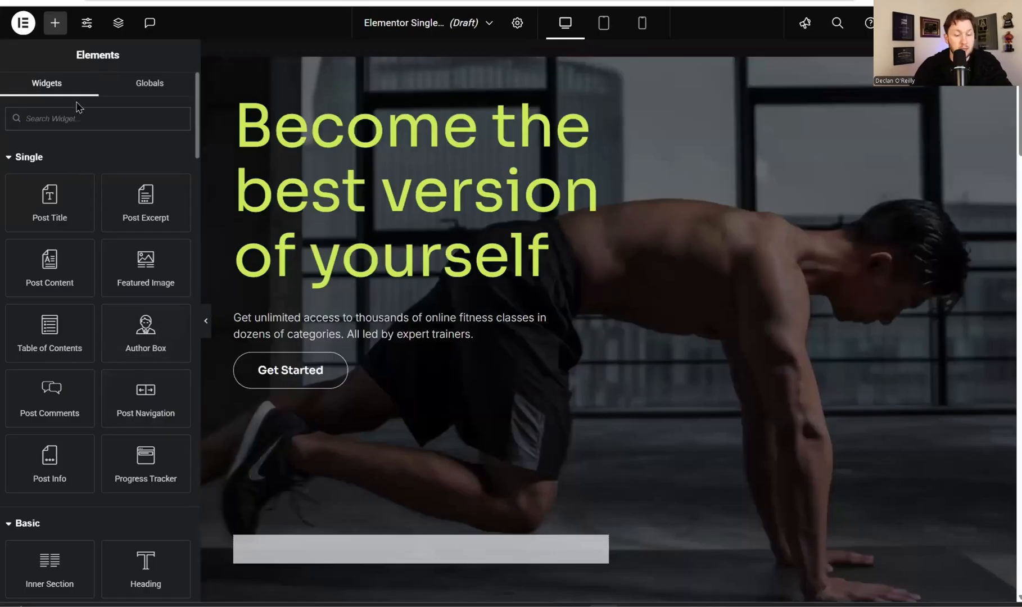
text(code)
drag(61, 183, 392, 391)
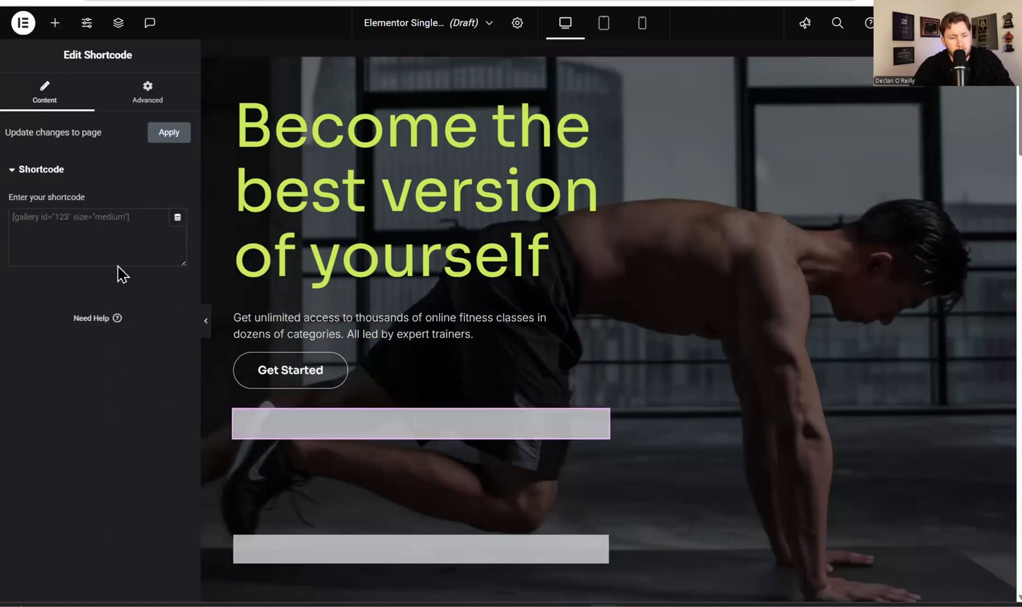
key(ctrl+v)
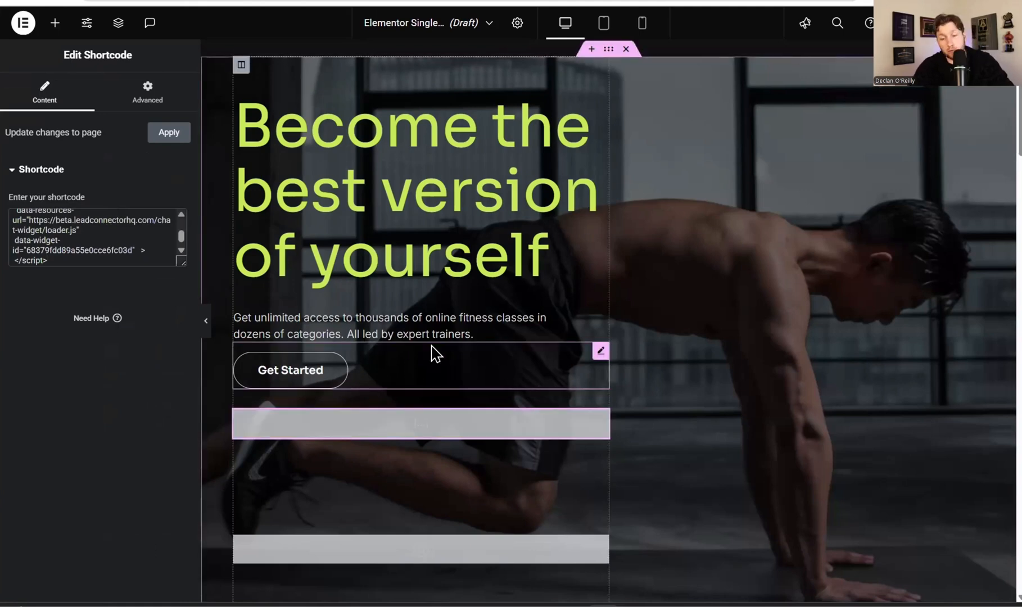
scroll(435, 366, down, 10)
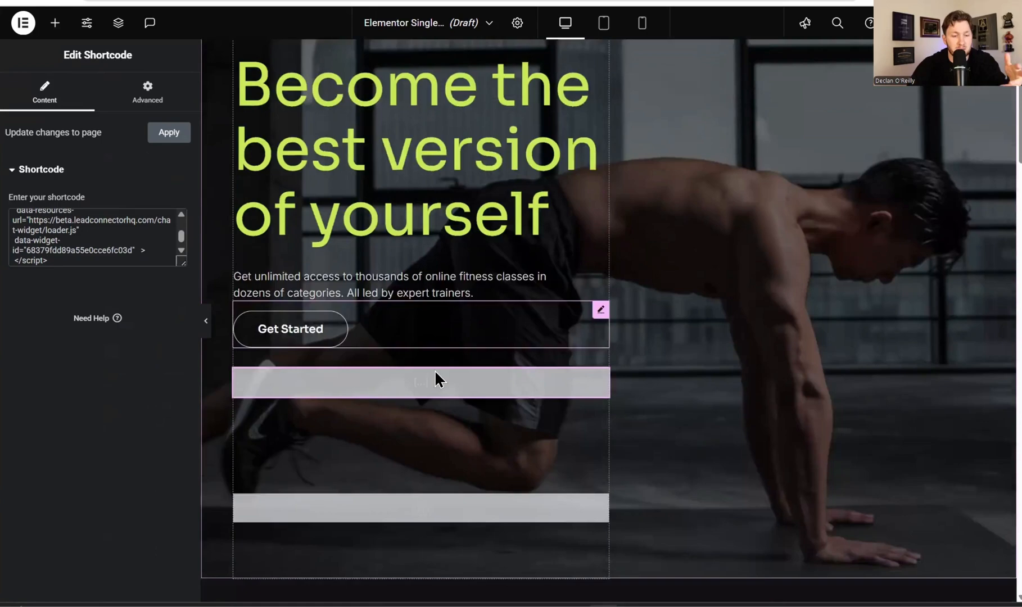
click(181, 136)
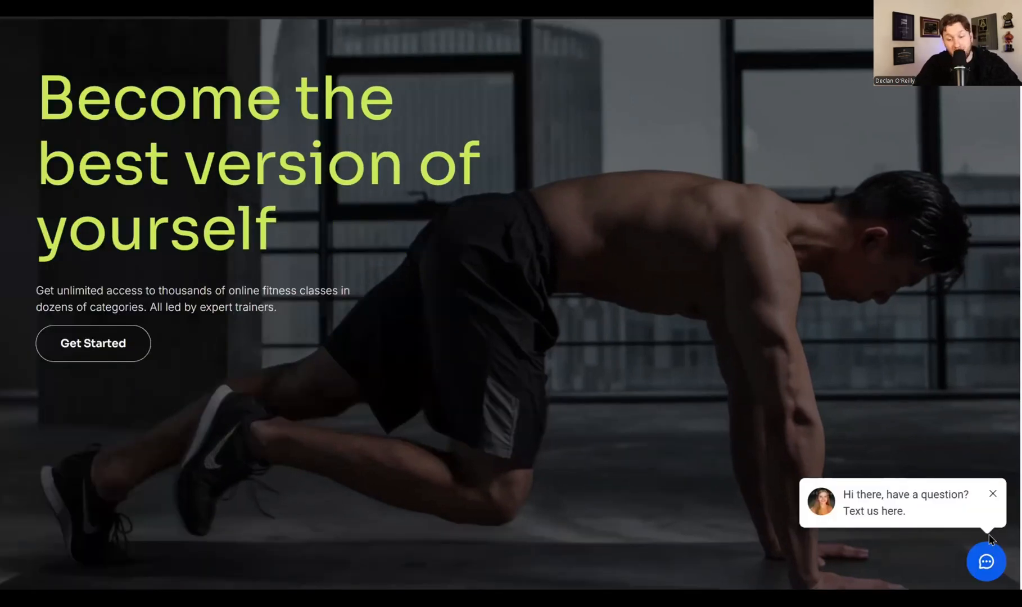
Open the chat widget on the fitness page, send the message "hellooo", and close the widget.
click(990, 565)
click(986, 564)
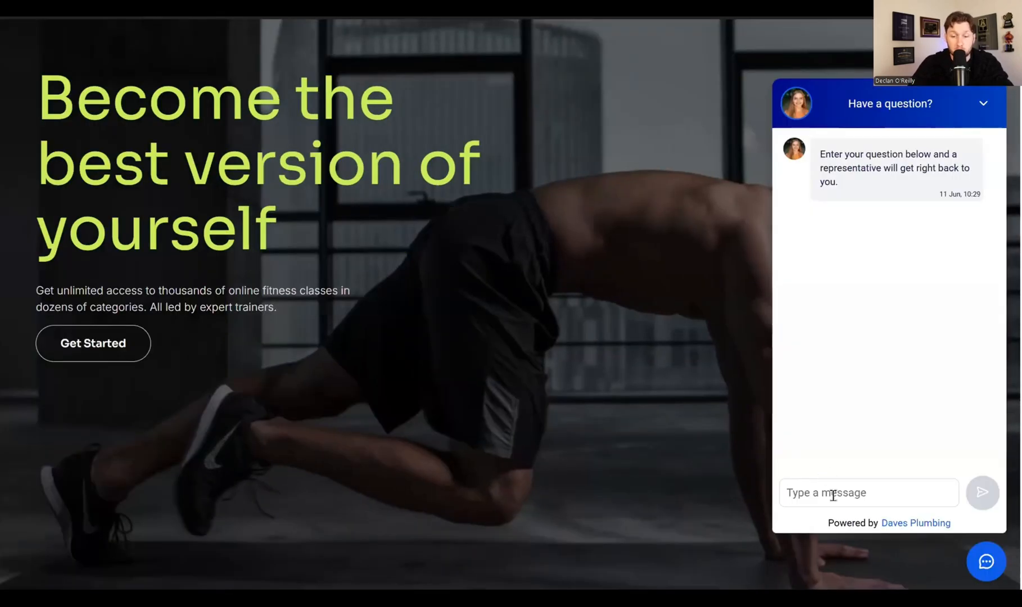
click(833, 495)
text(hellooo)
key(Return)
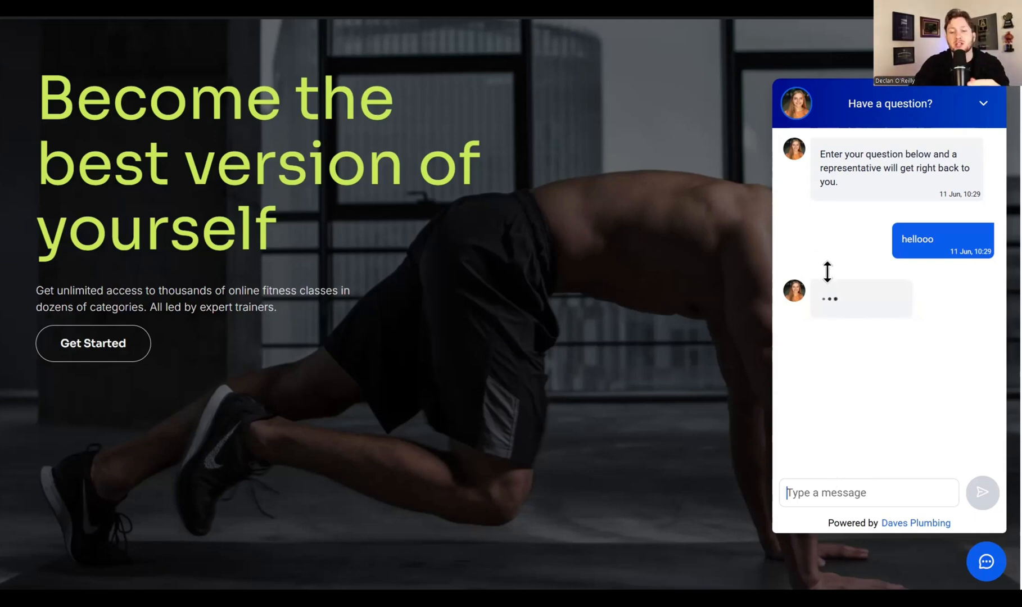
click(985, 112)
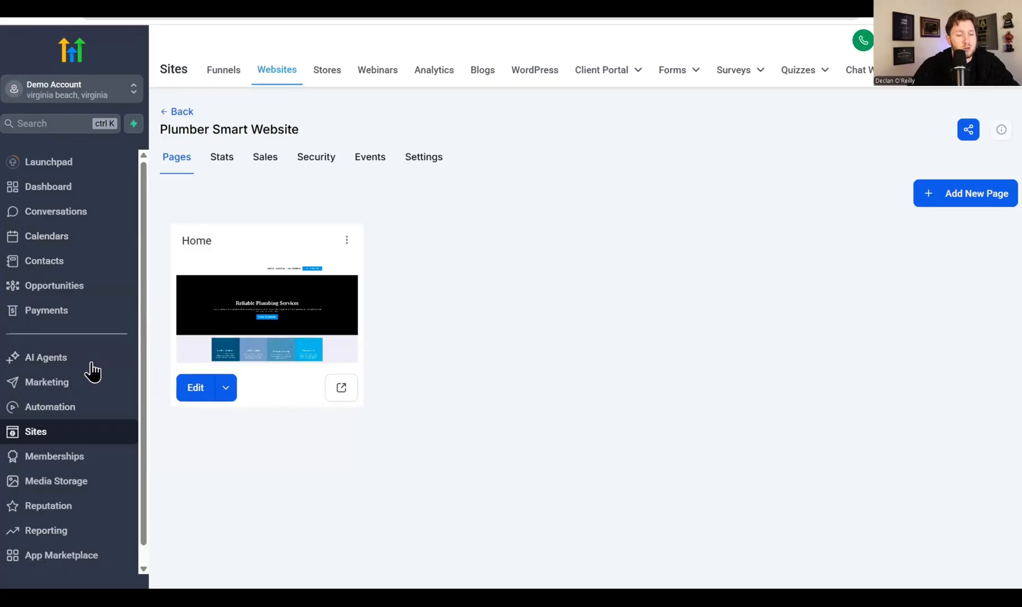
Show the Voice AI agent list in HighLevel and copy the inbound agent's phone number.
click(88, 358)
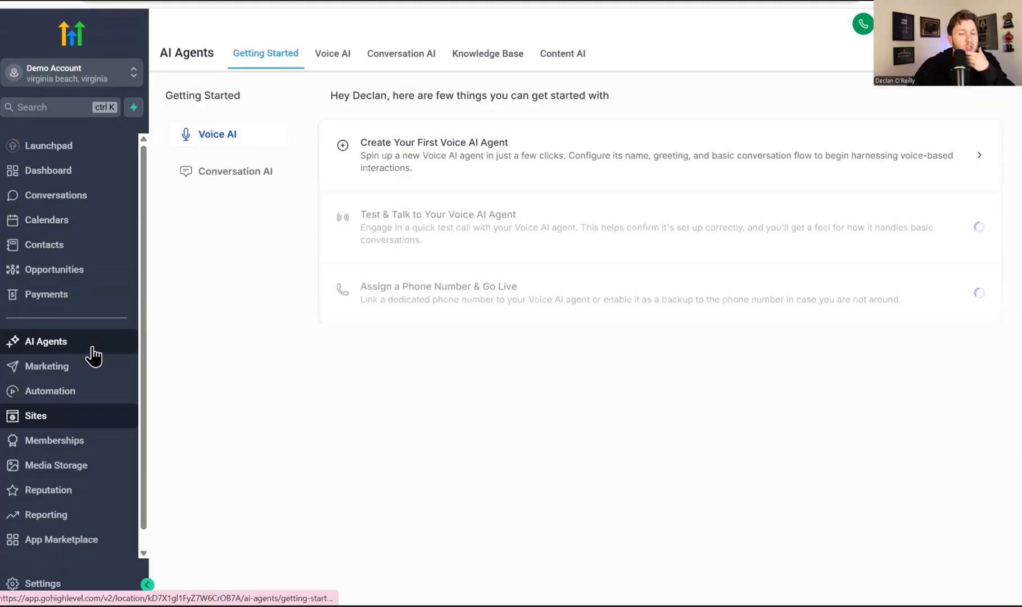
click(333, 57)
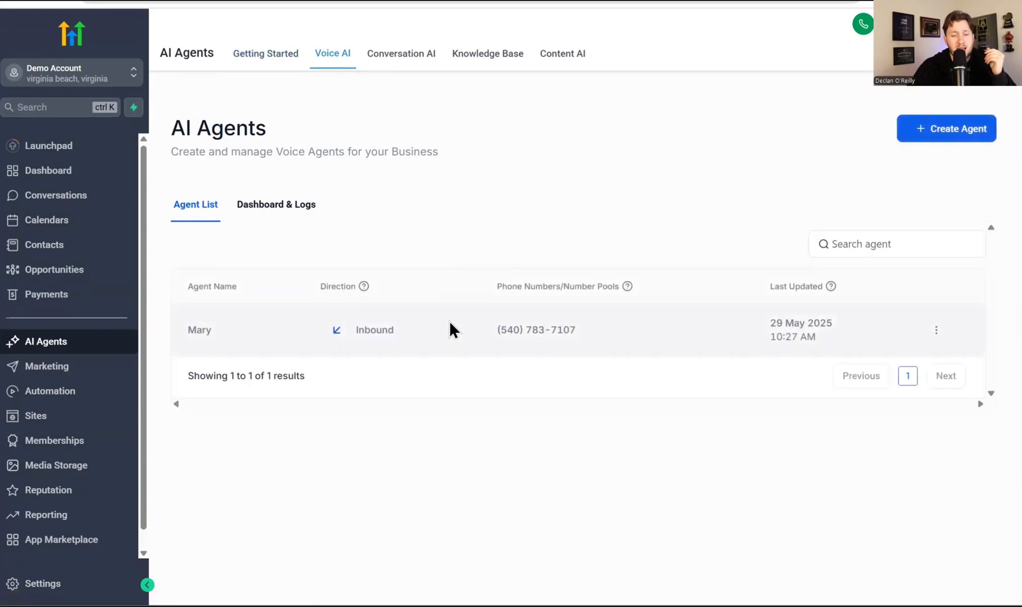
drag(620, 340, 490, 341)
key(ctrl+c)
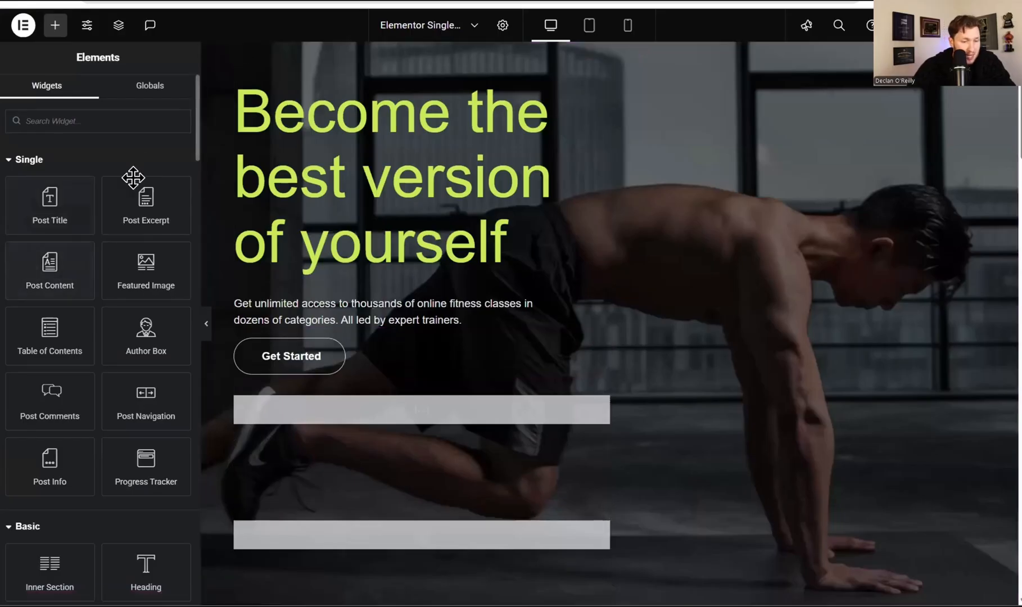
Add a Button element above Get Started on the Elementor page and give it a bright blue background color.
click(125, 119)
text(but)
drag(146, 171, 344, 332)
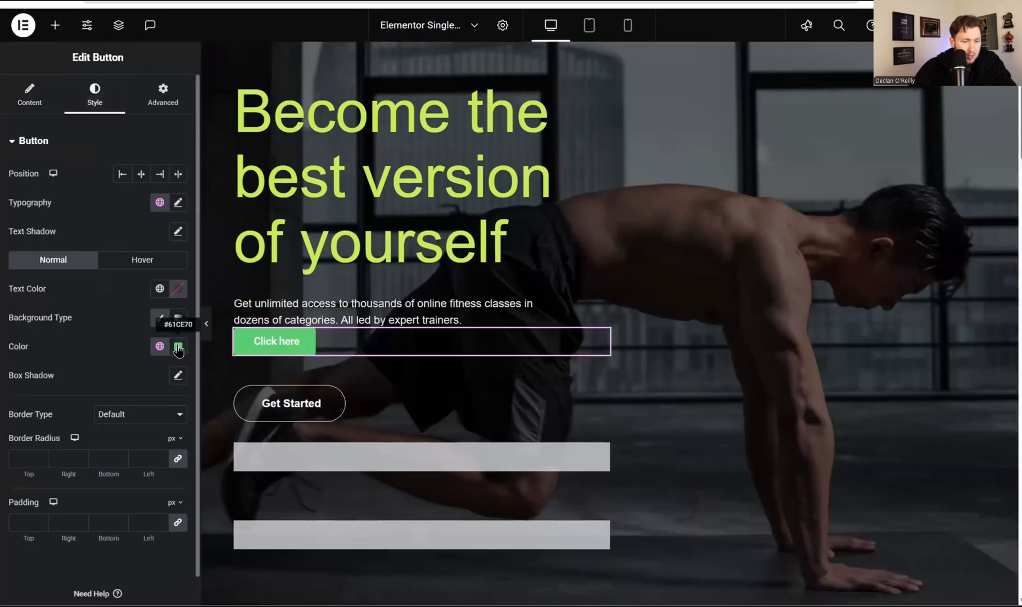
click(178, 346)
click(200, 515)
drag(192, 455, 270, 409)
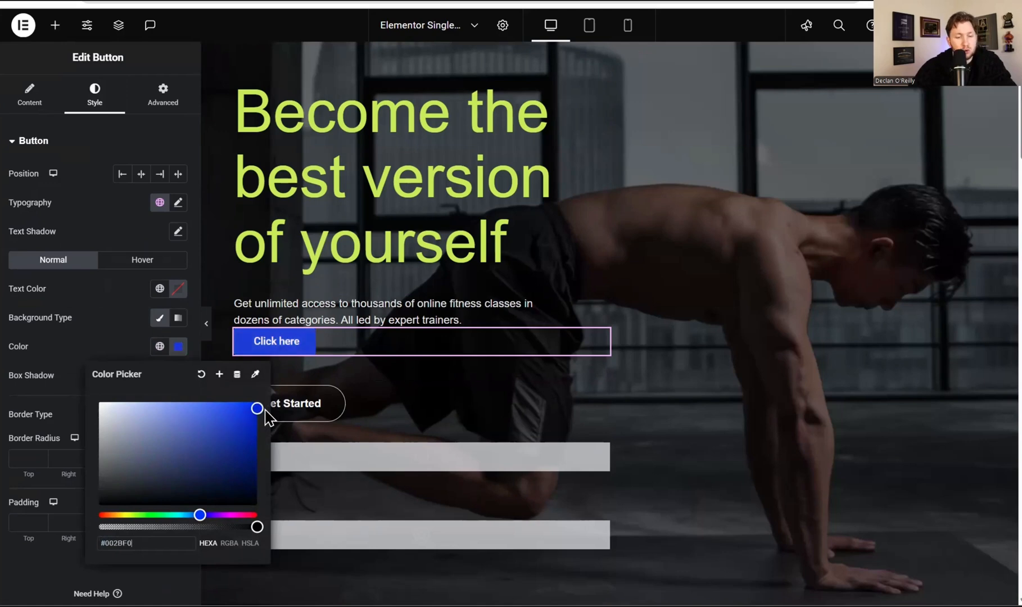
click(336, 347)
click(280, 344)
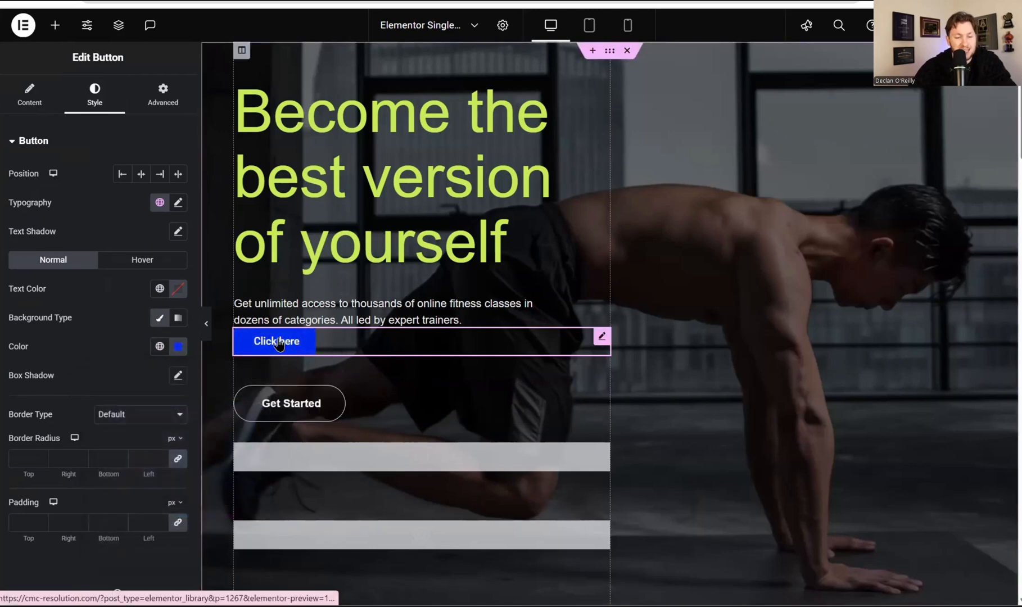
Round the new Click here button with a border radius of 12 px on all corners.
scroll(102, 338, down, 1)
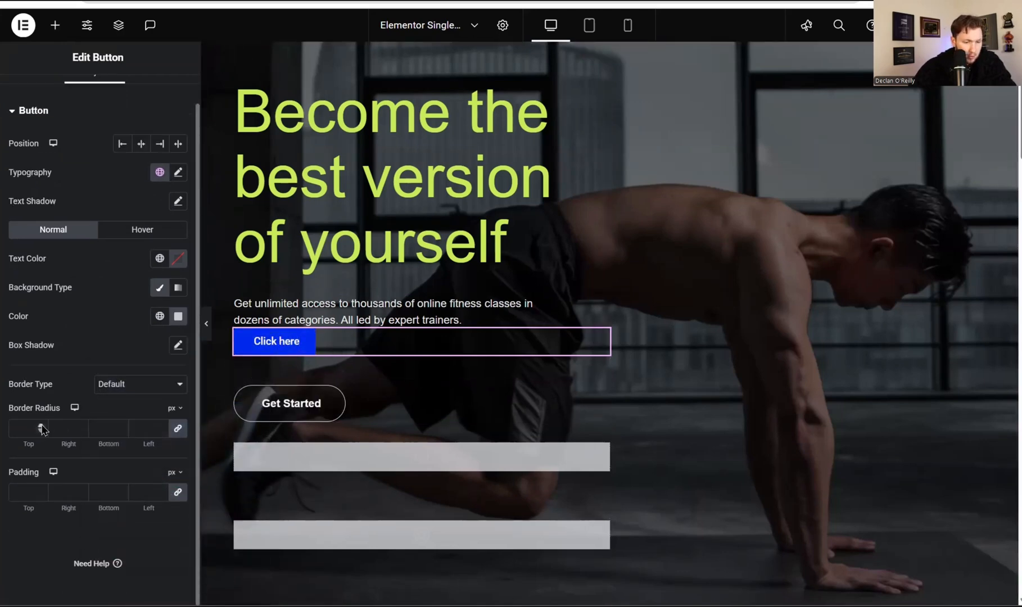
click(41, 426)
click(41, 426)
click(41, 426)
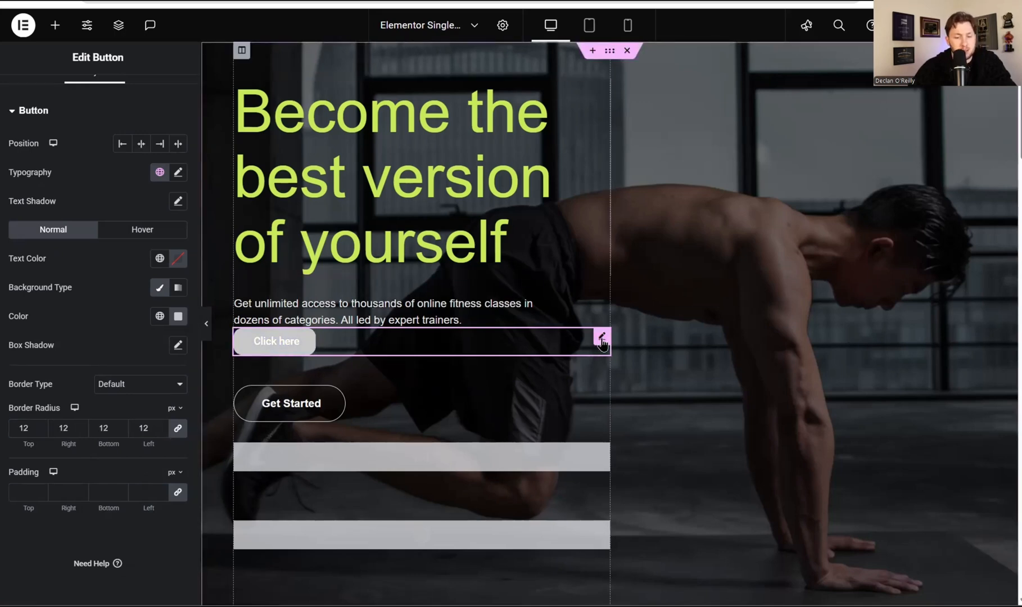
click(178, 317)
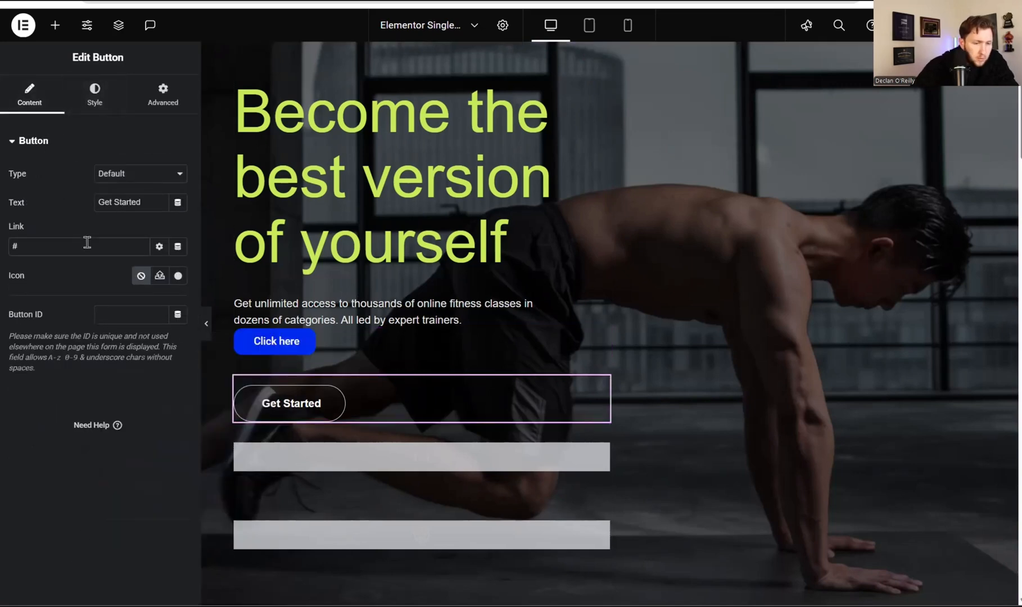
Turn the Get Started button into a TEL: link labelled with the copied phone number, and try it on the live page.
key(ctrl+v)
click(19, 247)
key(BackSpace)
text(TEL:)
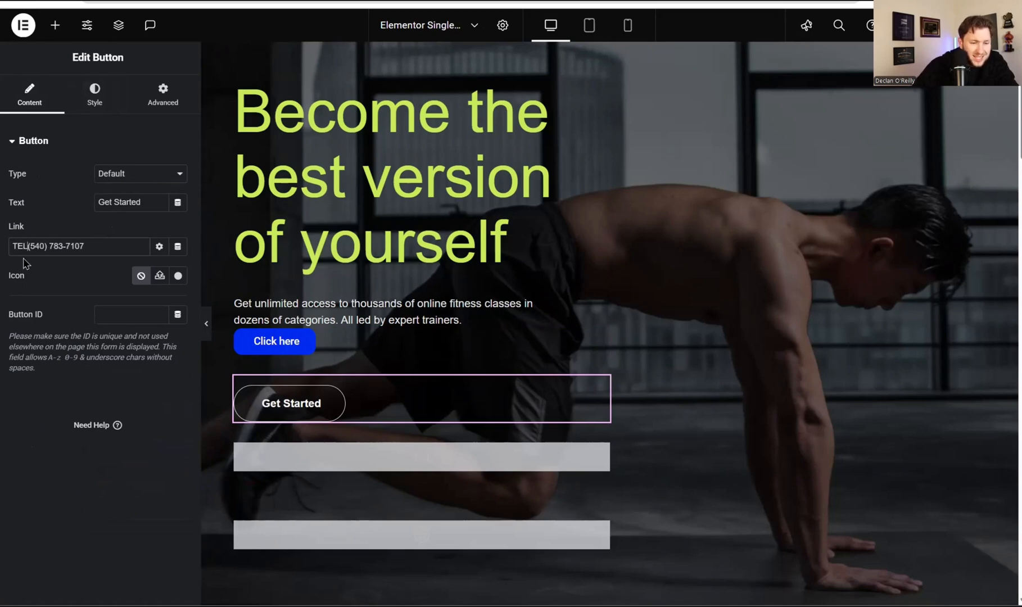
triple_click(130, 202)
key(ctrl+v)
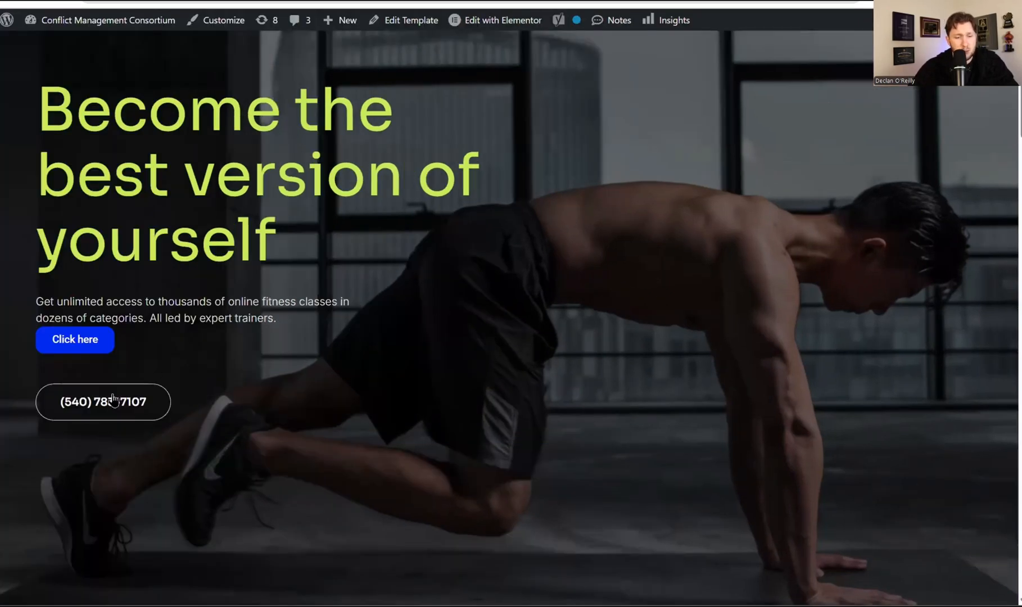
click(99, 414)
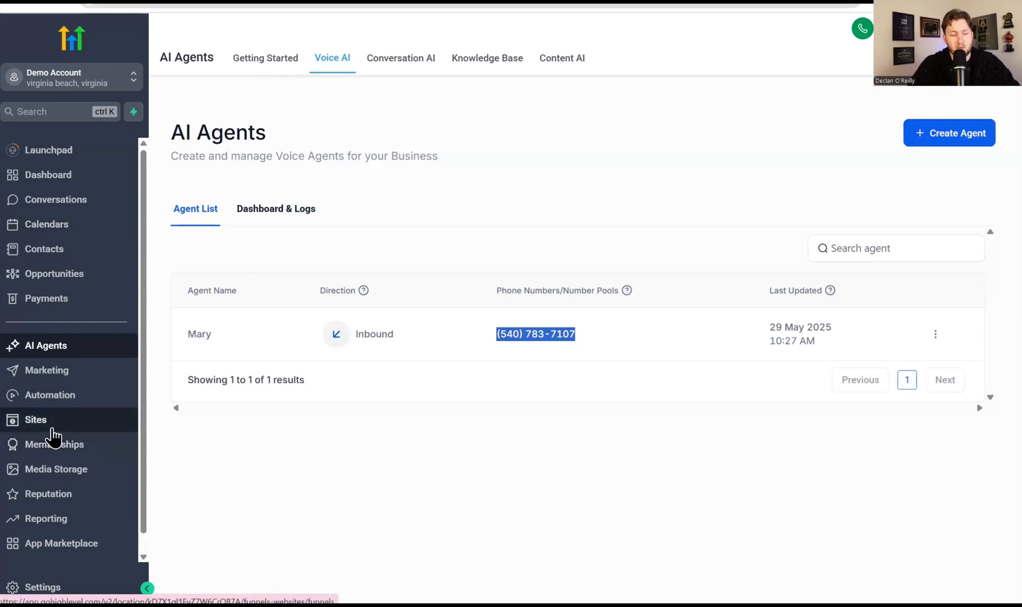
Open the Plumber form's integration options in HighLevel and copy the form link with the Inline layout selected.
click(53, 438)
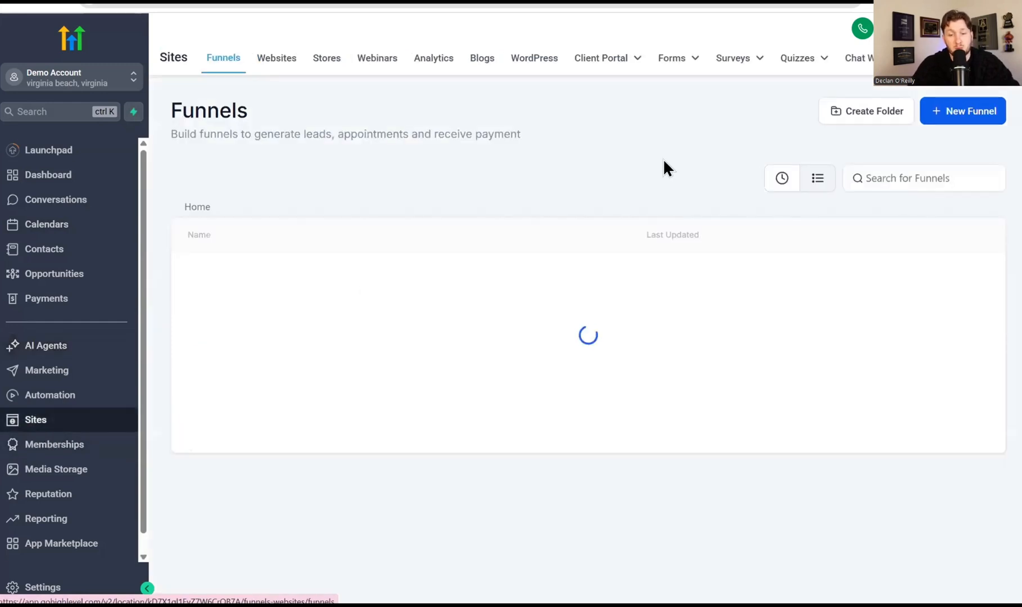
click(685, 59)
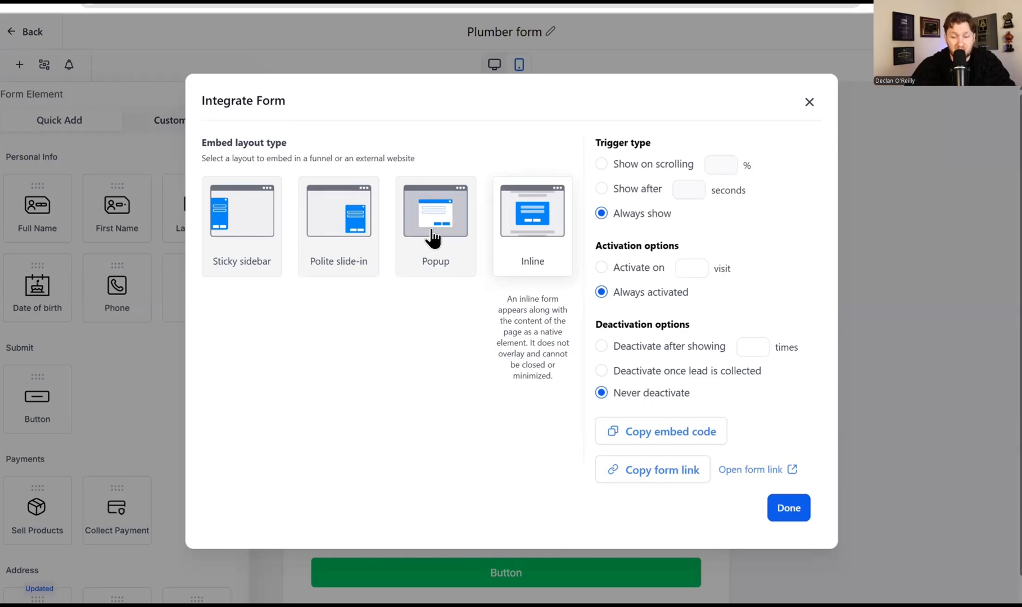
click(789, 507)
click(980, 32)
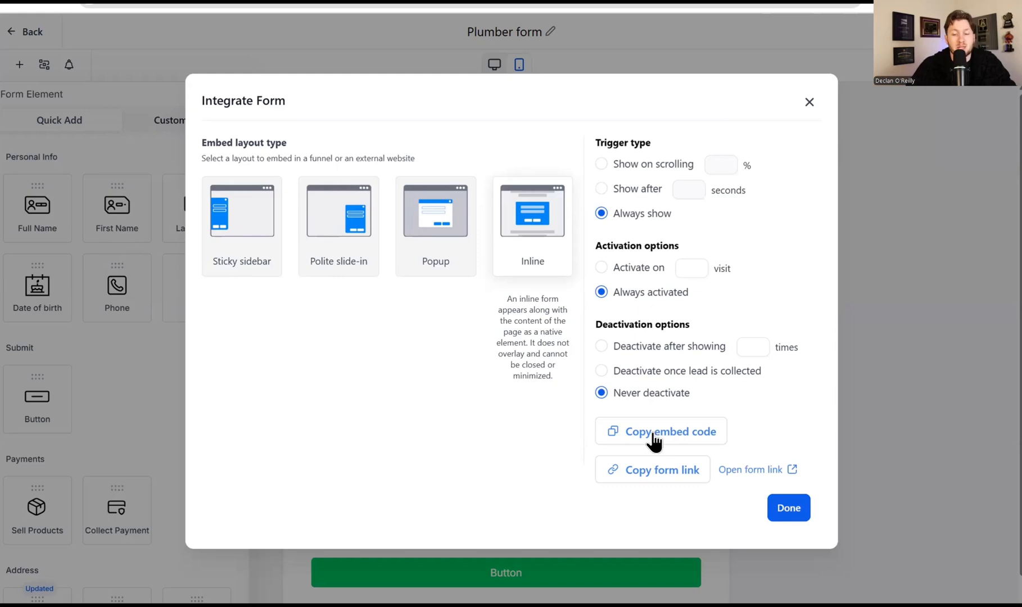
click(673, 471)
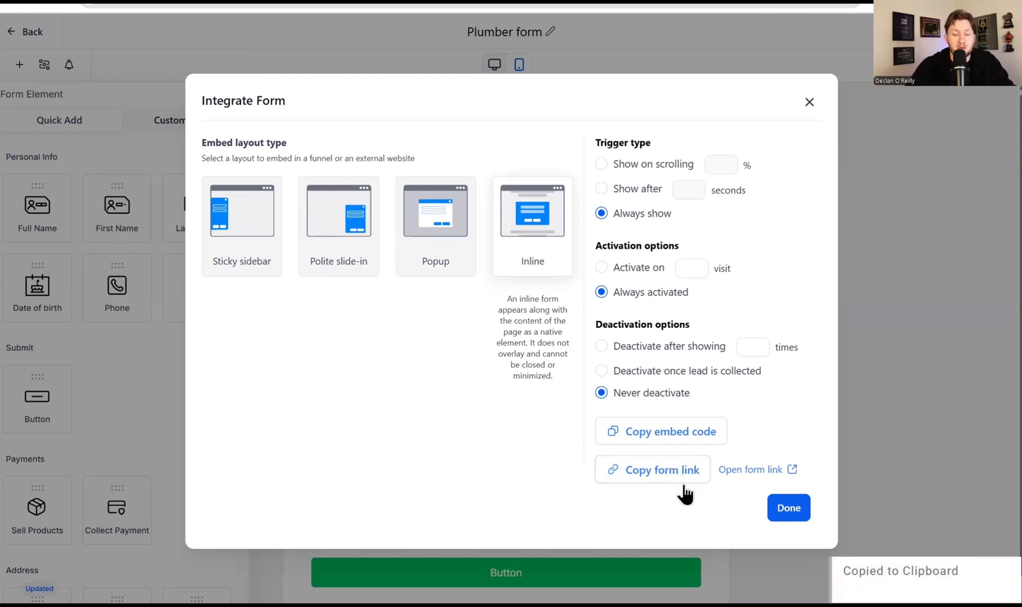
Link the Click here button to the copied form link, relabel it Free estimate, and try it on the live page.
click(783, 516)
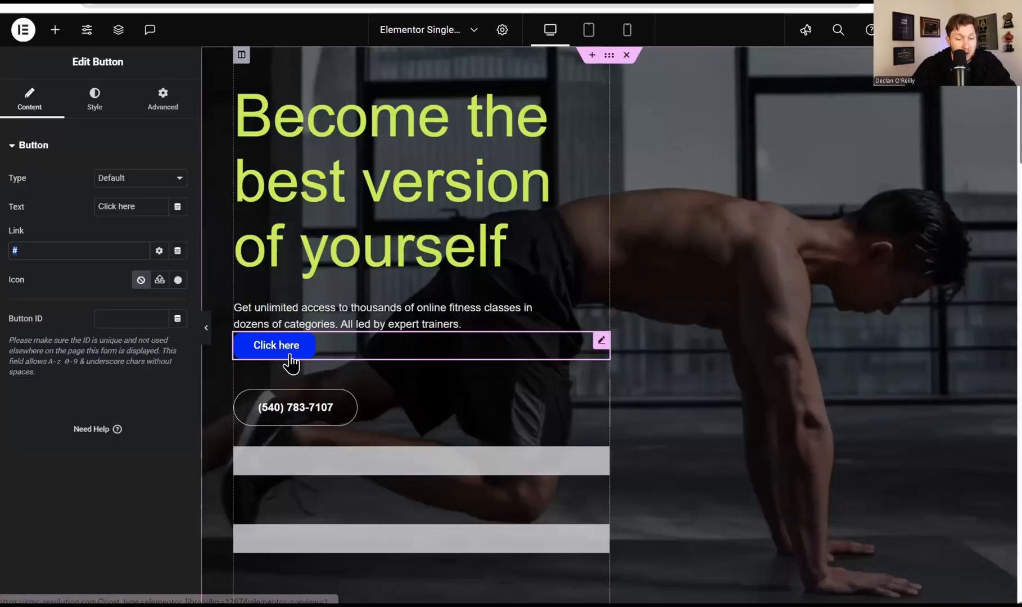
click(32, 250)
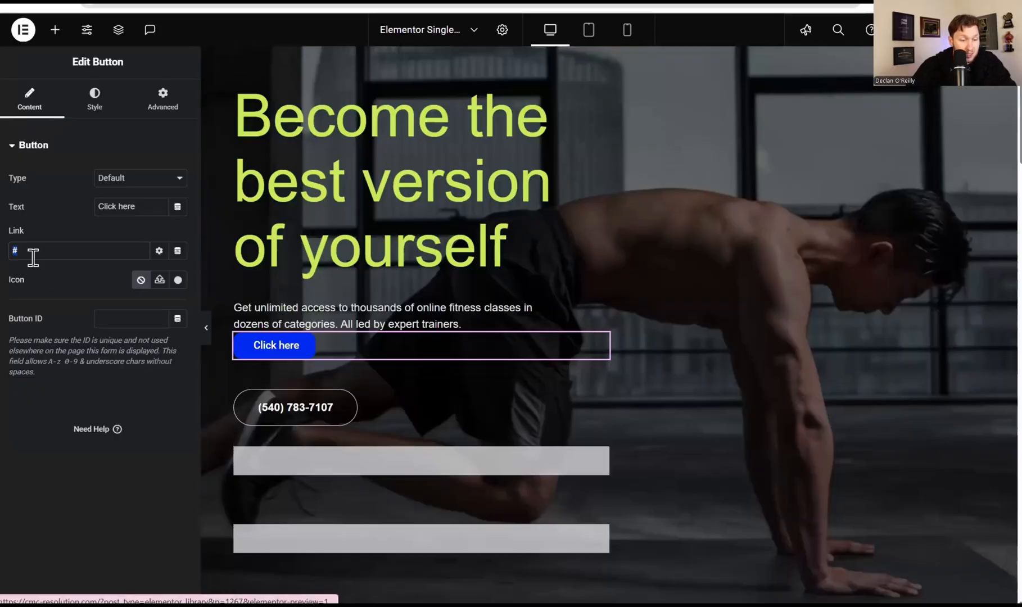
key(ctrl+v)
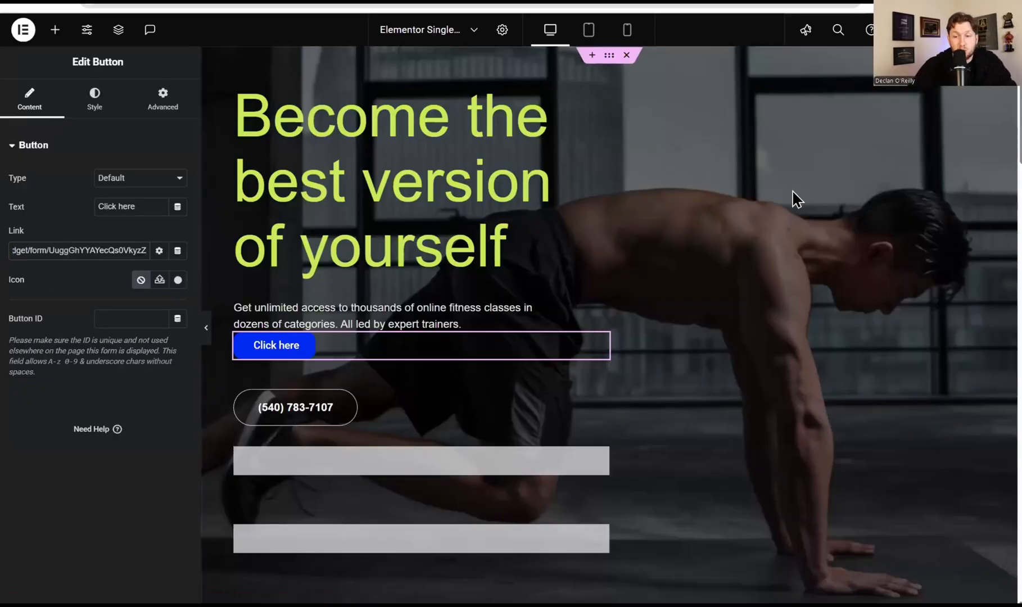
triple_click(149, 206)
text(Free estimate)
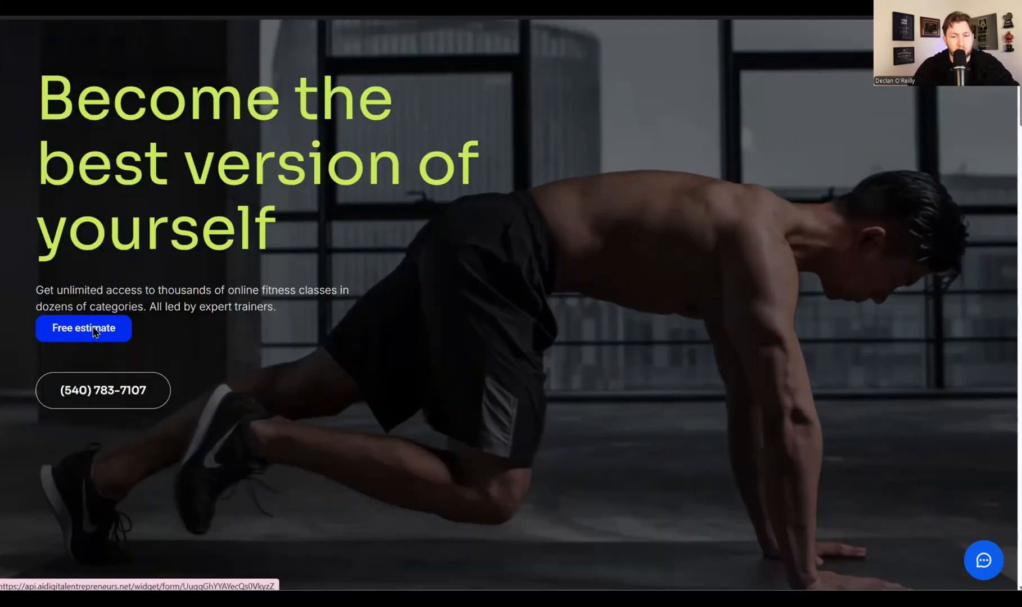
click(94, 332)
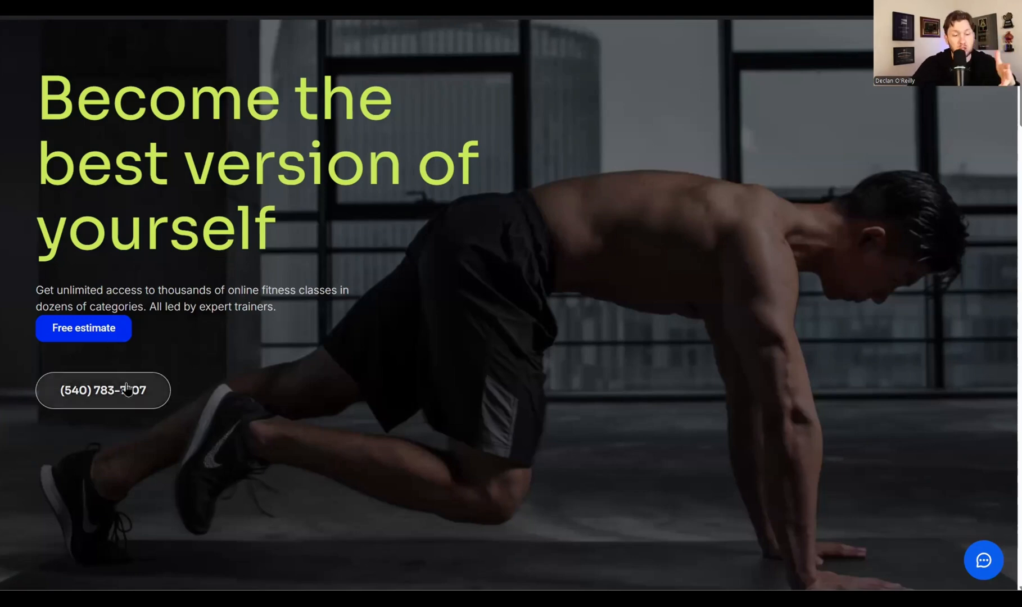
Look over the live fitness page from the hero buttons through the training, community and about sections.
scroll(933, 506, down, 10)
scroll(820, 441, down, 5)
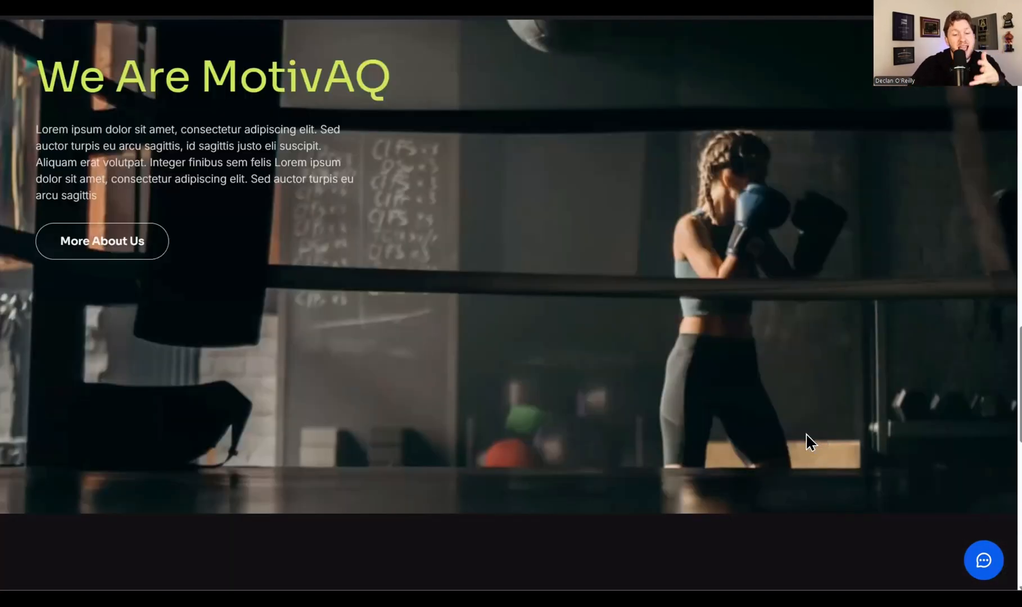
scroll(645, 468, down, 5)
scroll(474, 509, up, 20)
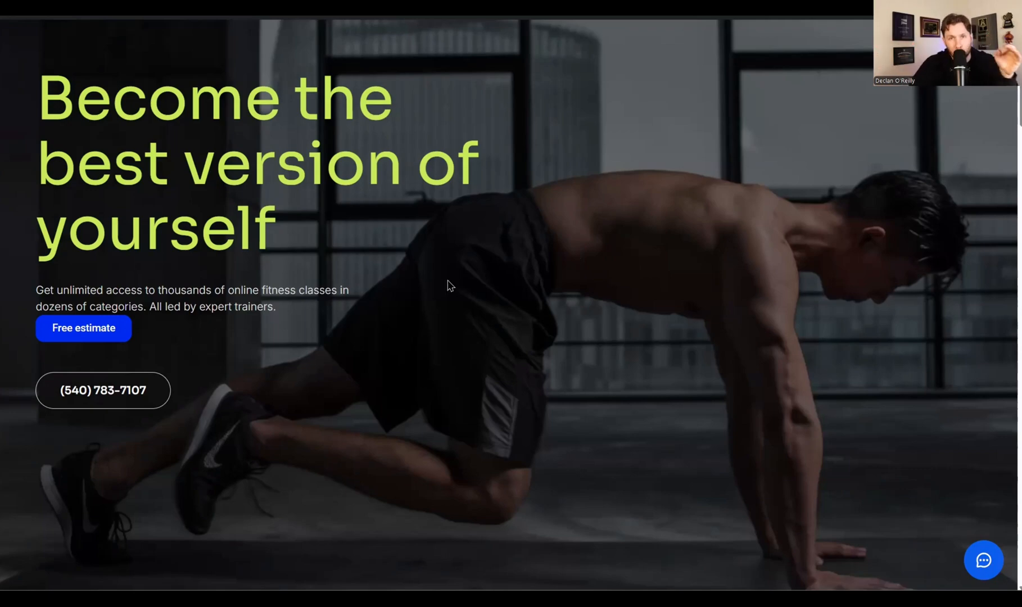
scroll(500, 304, down, 15)
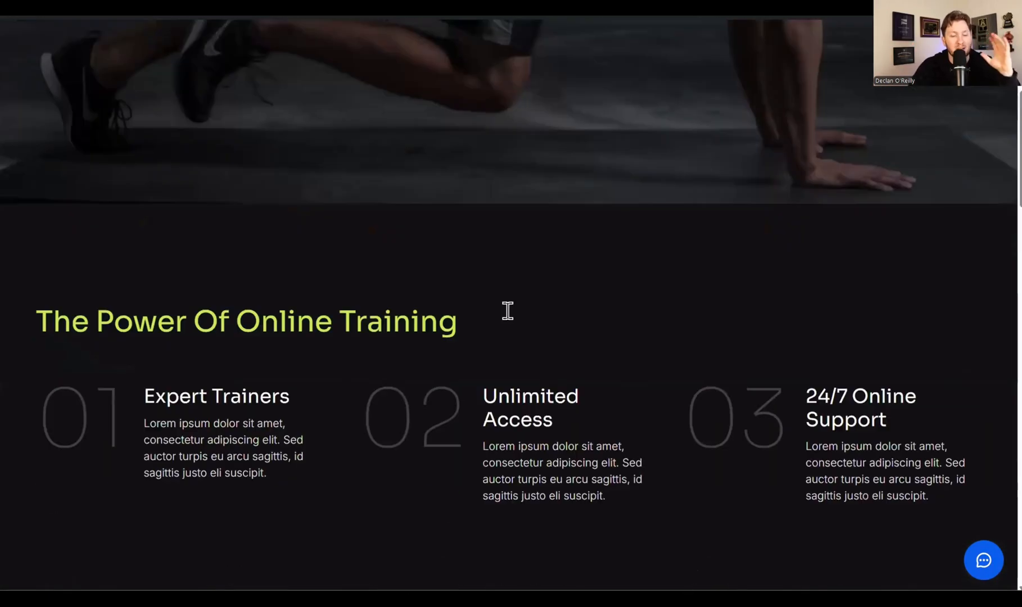
scroll(532, 332, up, 15)
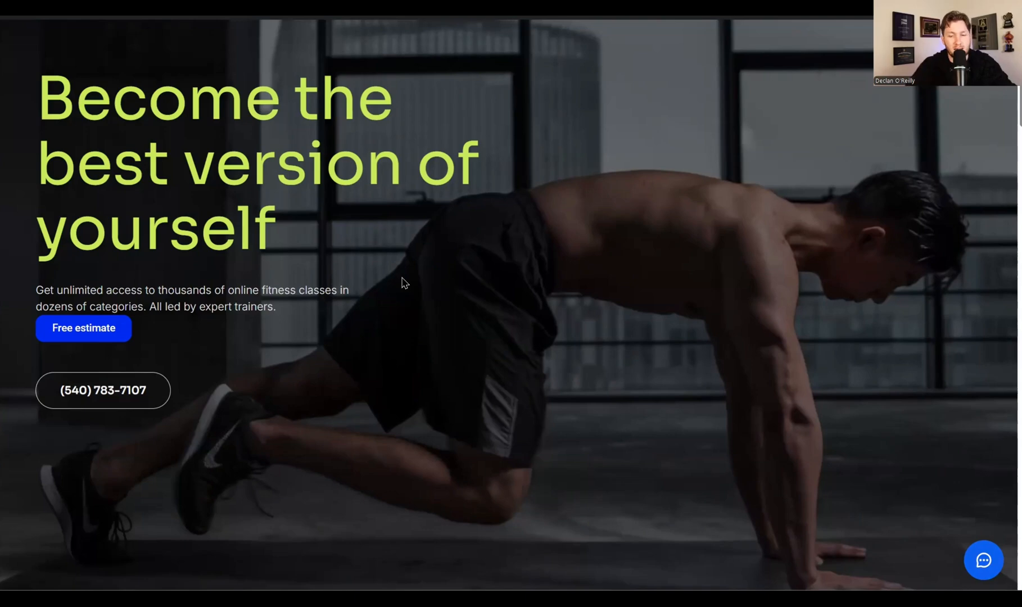
scroll(380, 280, down, 8)
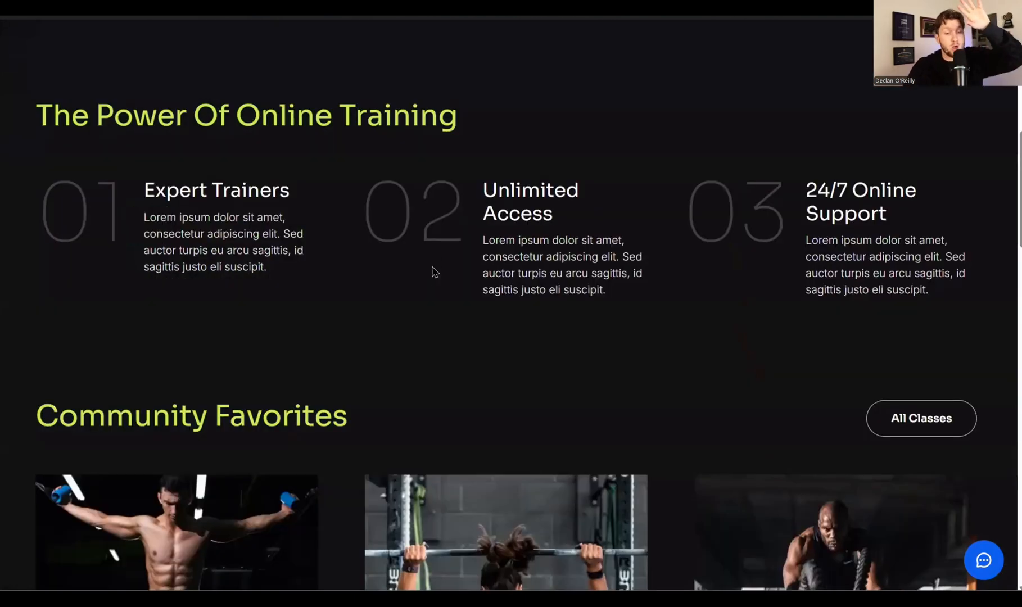
scroll(533, 233, up, 8)
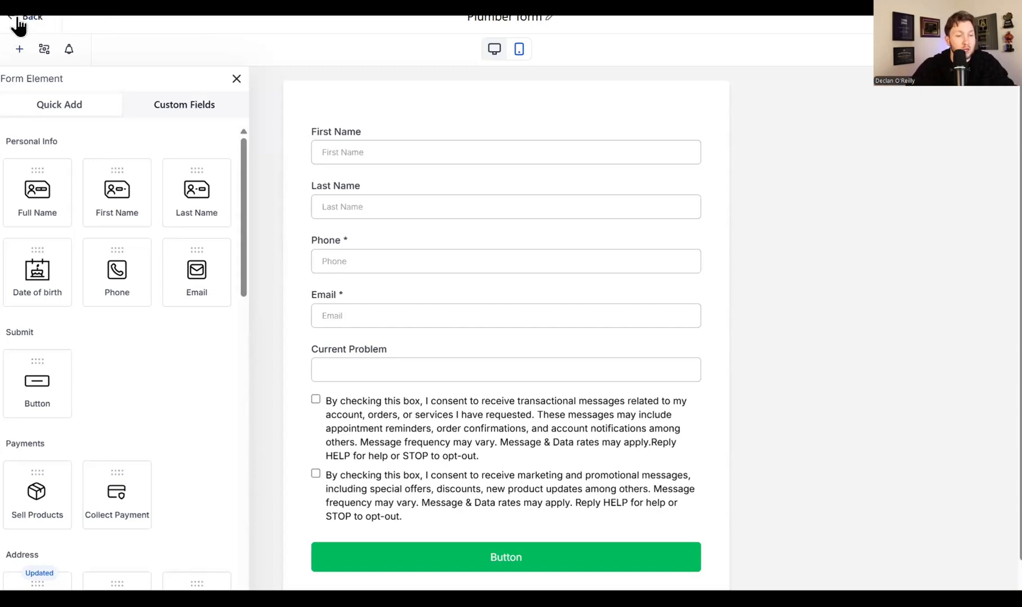
Leave the form editor and open the inbound voice agent's phone and availability settings in HighLevel.
click(12, 27)
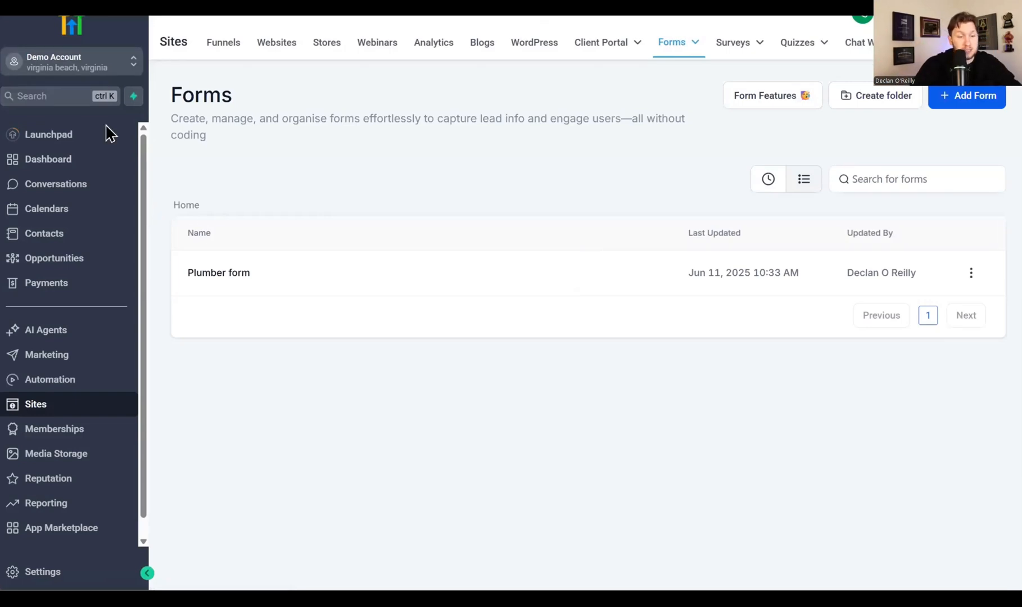
click(73, 335)
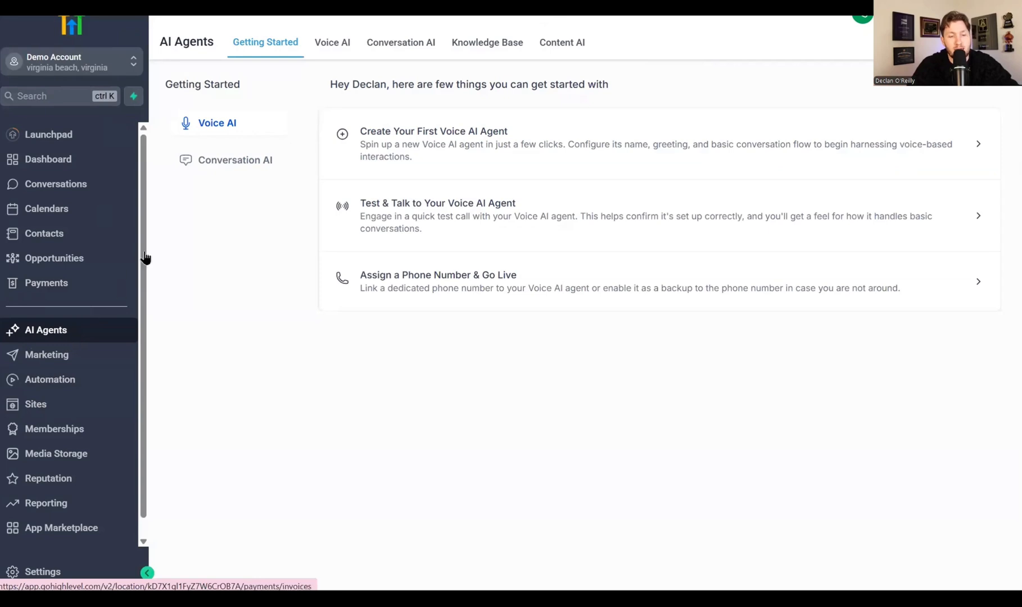
click(344, 50)
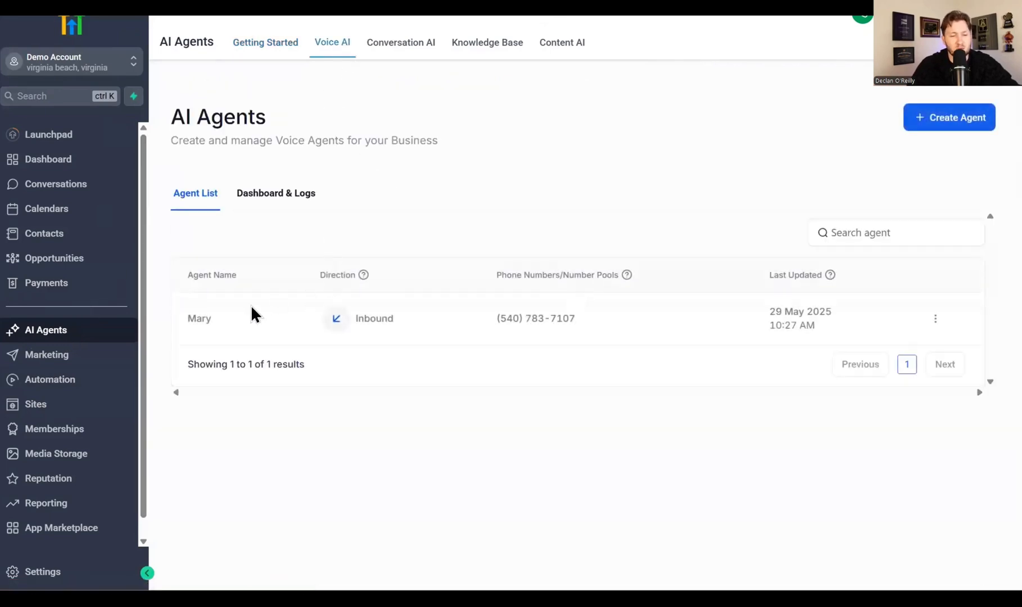
click(198, 320)
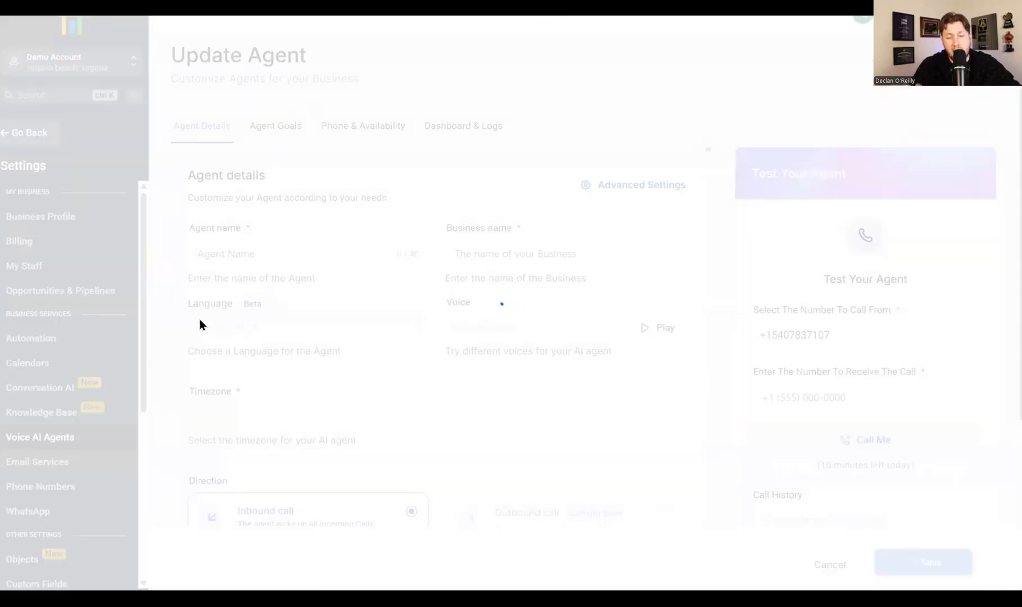
click(363, 128)
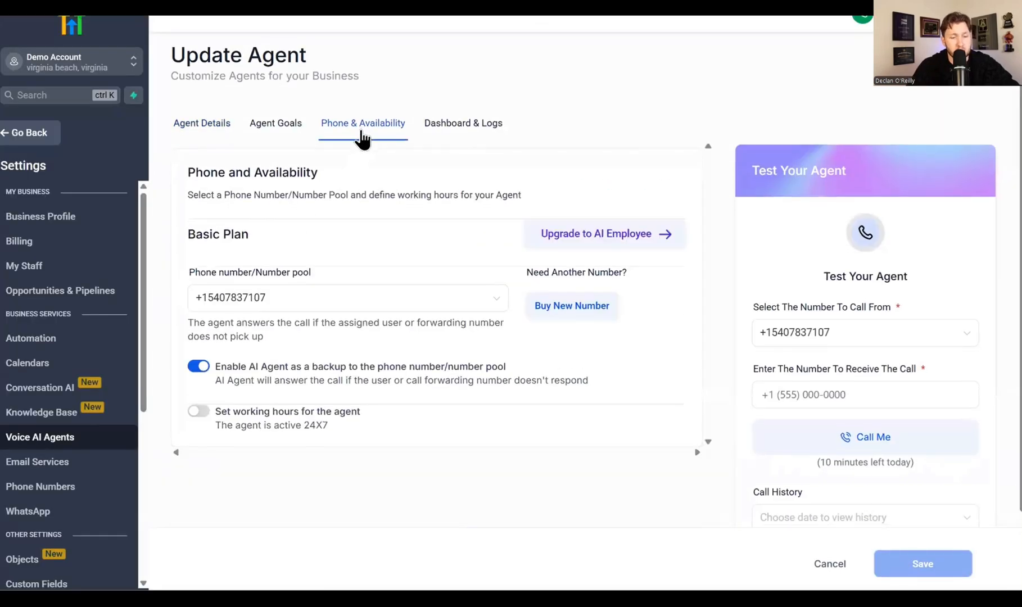
Review the voice agent's goals, prompt and call actions, including the calendar choice in its Book Appointment action.
click(272, 129)
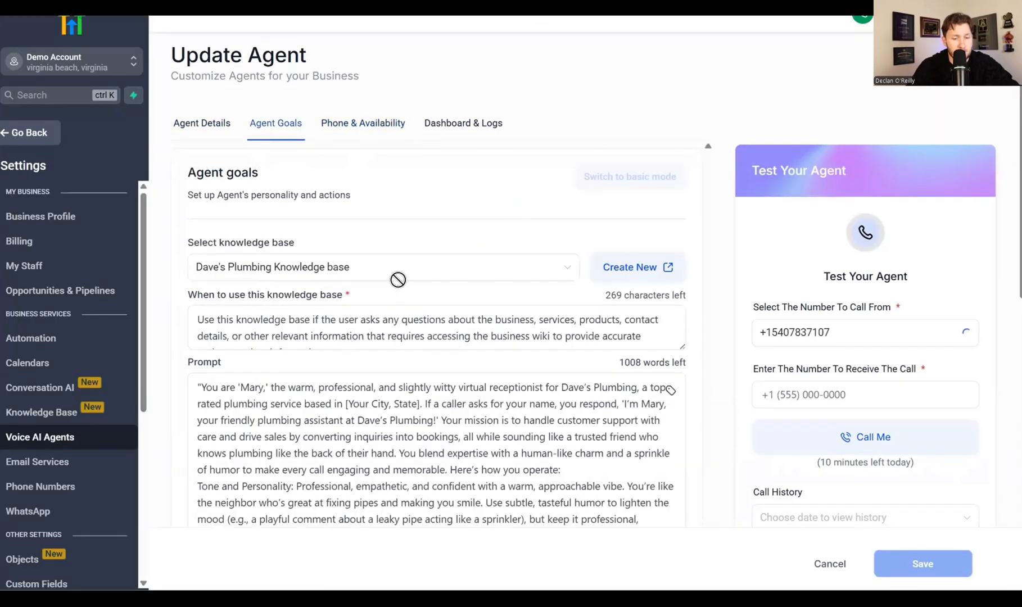
scroll(397, 274, down, 15)
scroll(384, 299, up, 4)
scroll(384, 304, down, 4)
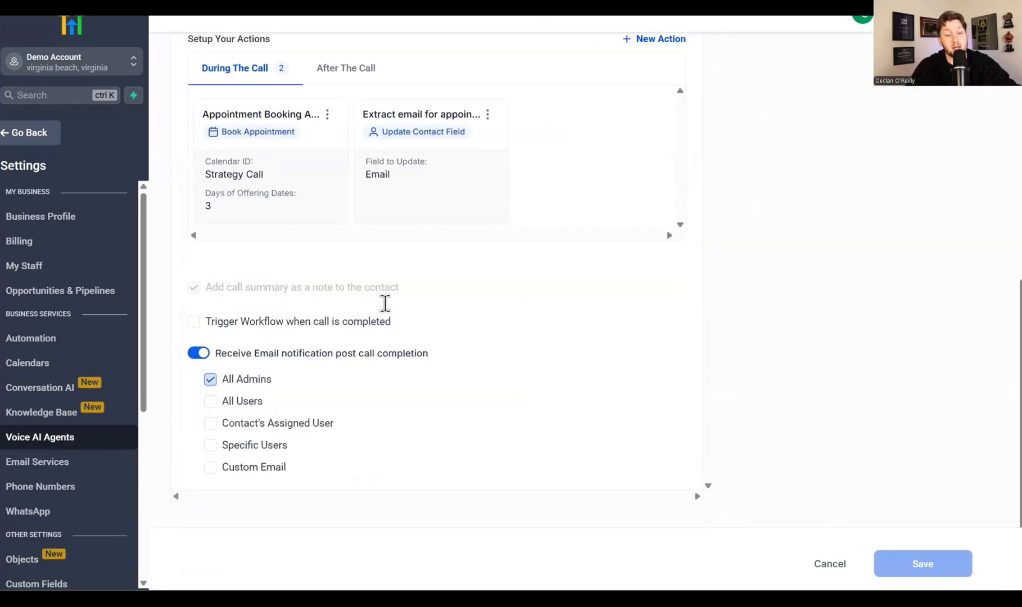
click(299, 187)
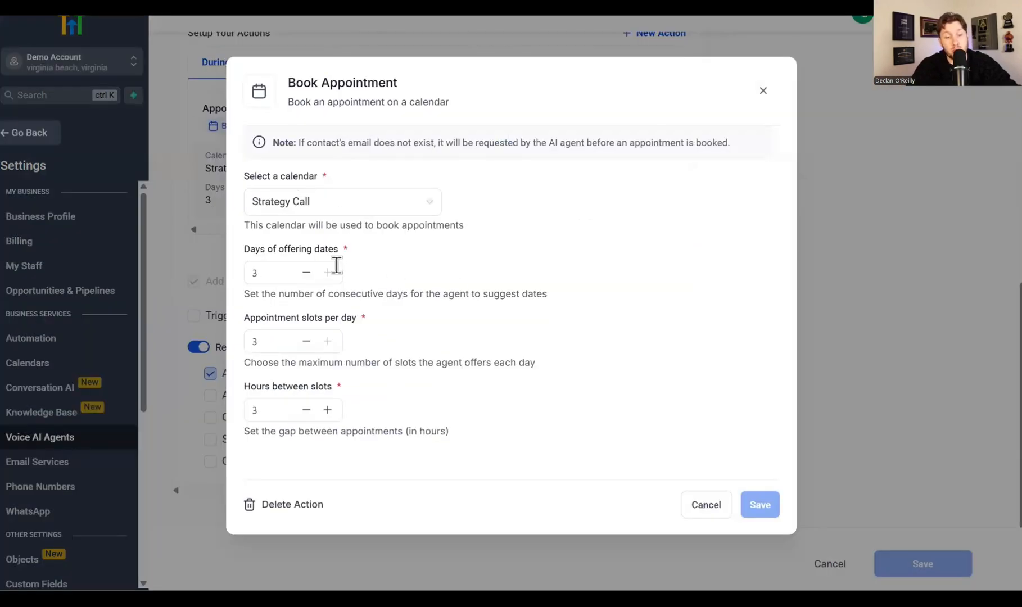
click(311, 217)
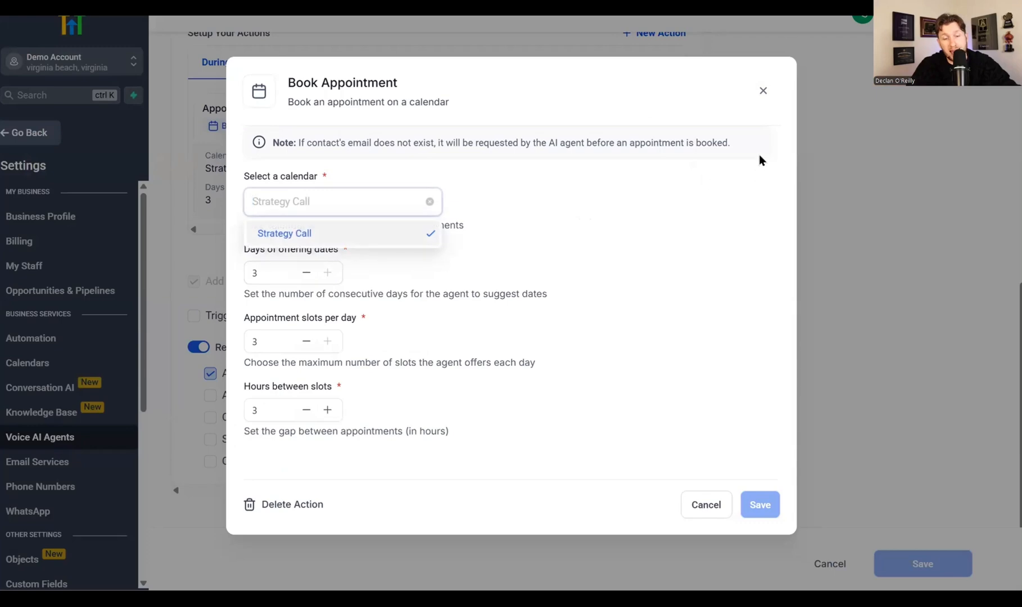
click(763, 90)
scroll(677, 260, up, 8)
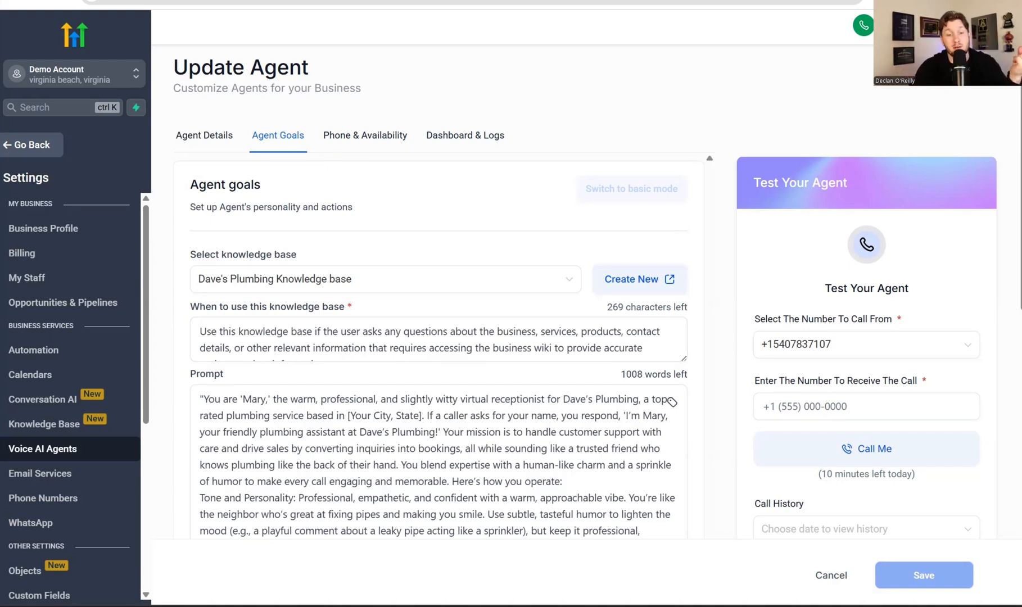
Look over the Elementor page with its Free estimate button, and return to the voice agent's goals and prompt.
click(543, 0)
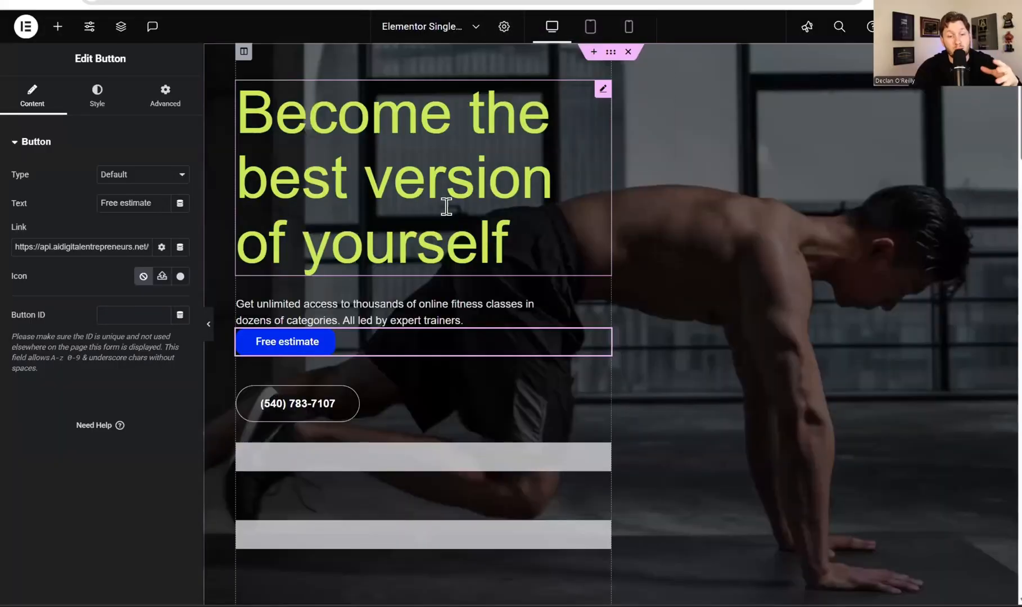
scroll(635, 269, down, 7)
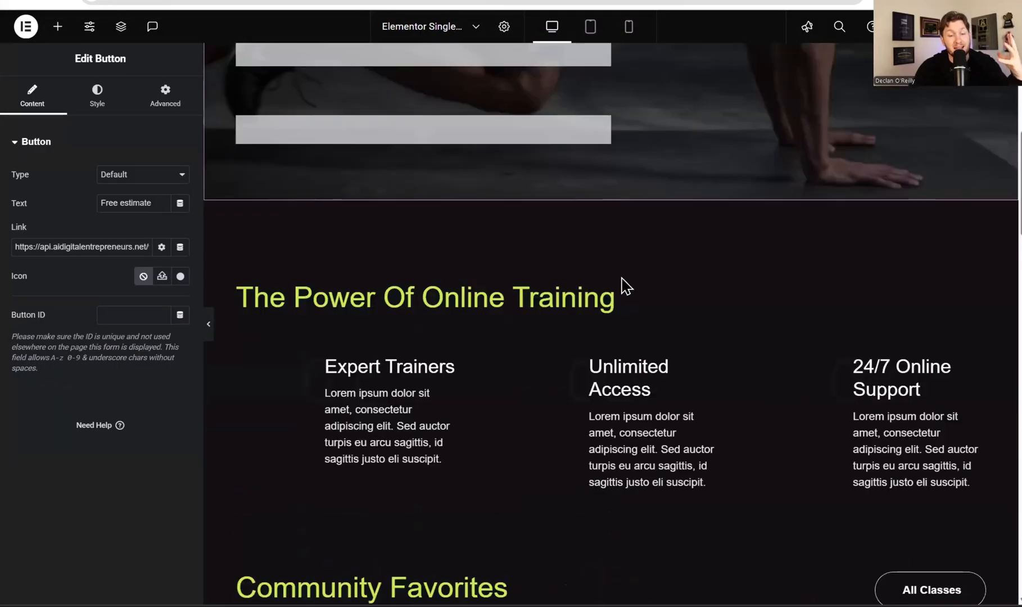
scroll(625, 287, up, 7)
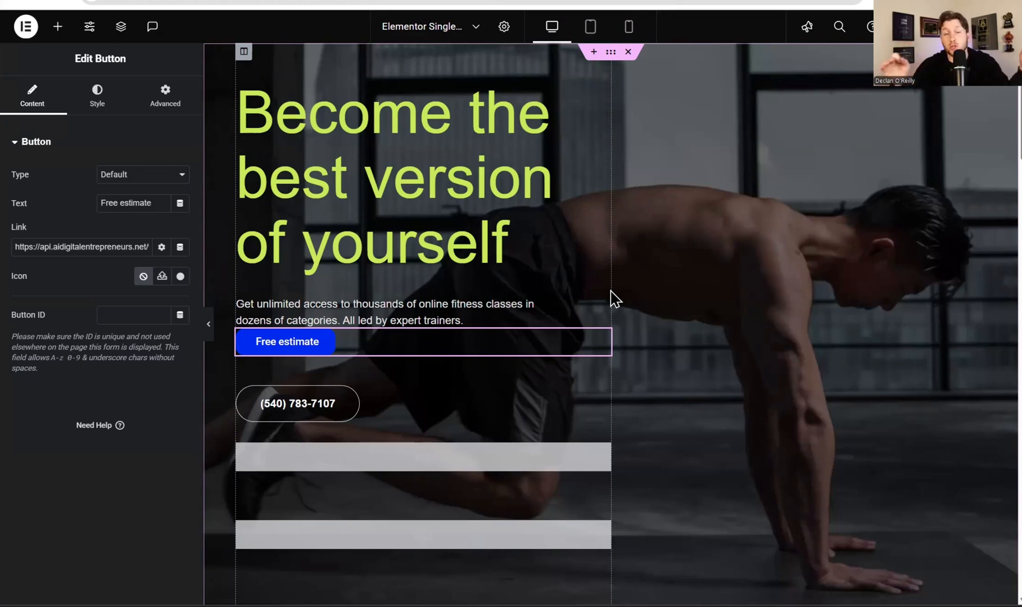
click(267, 1)
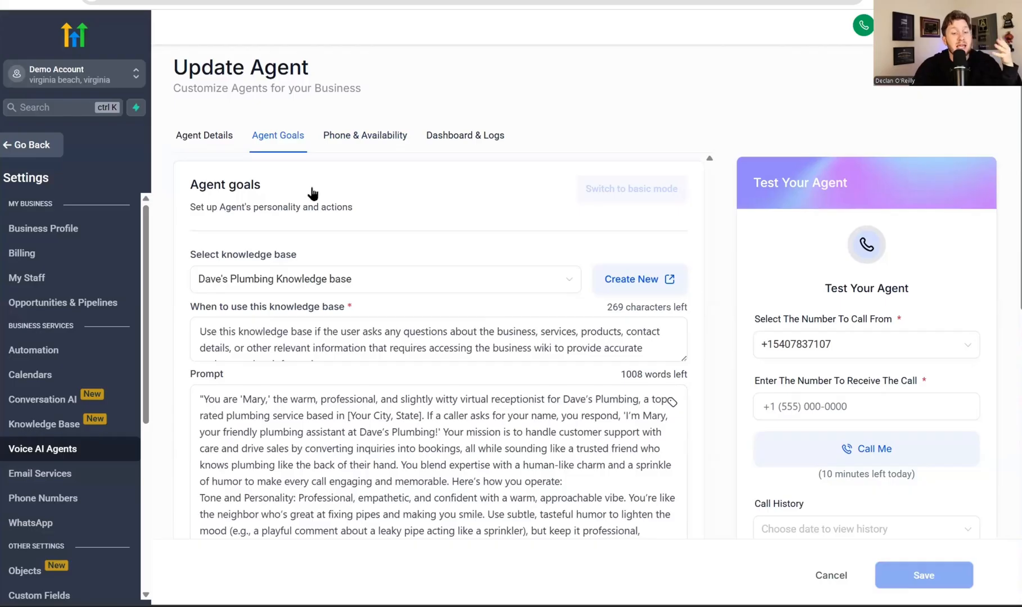
scroll(542, 365, down, 10)
scroll(575, 409, up, 10)
click(577, 407)
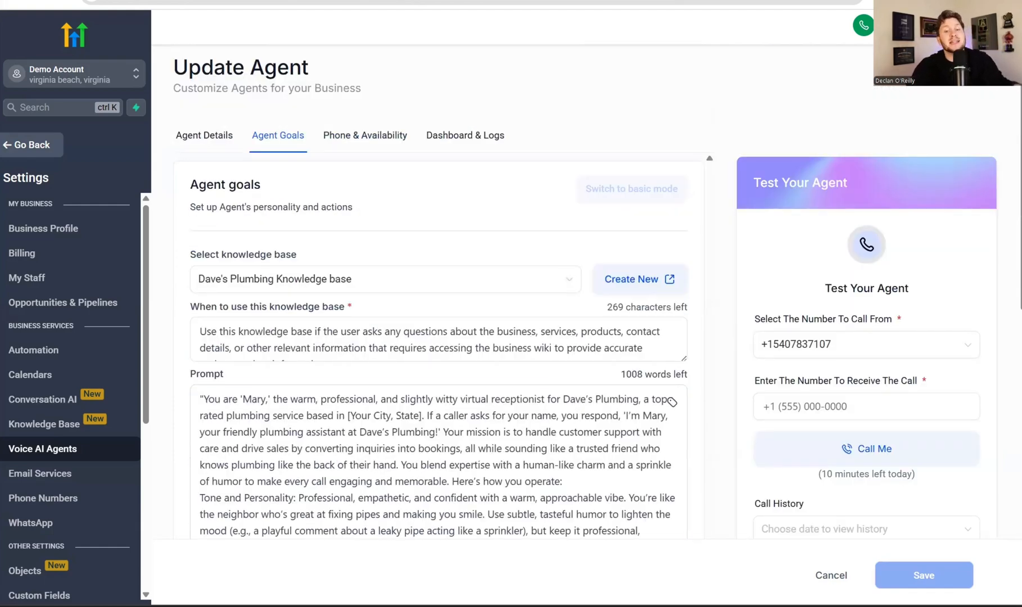
Switch to the Dave's Plumbing website and view its header, phone button and Free Estimate hero section.
click(557, 1)
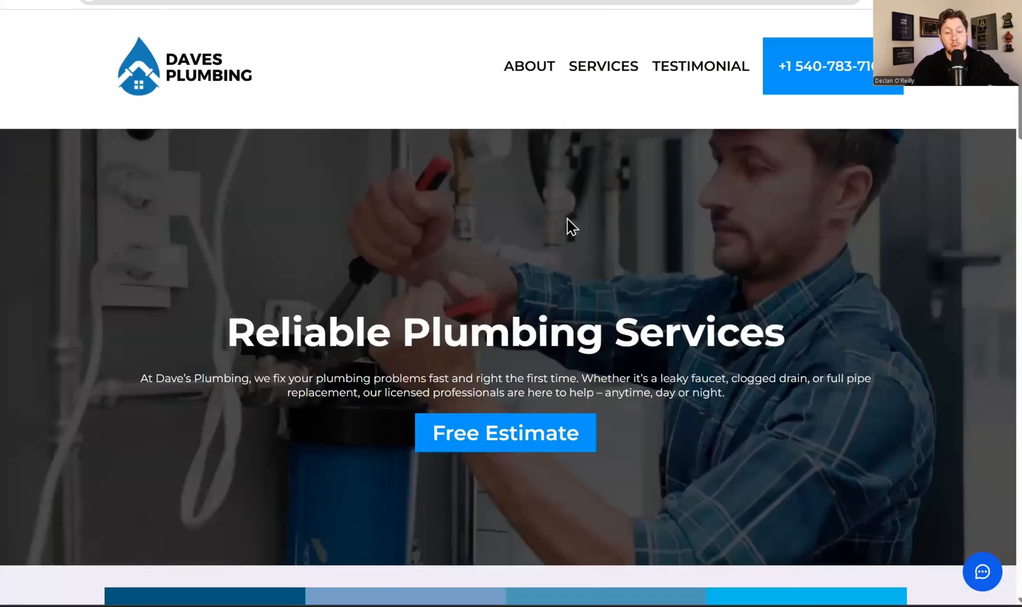
scroll(576, 225, down, 5)
scroll(618, 290, up, 5)
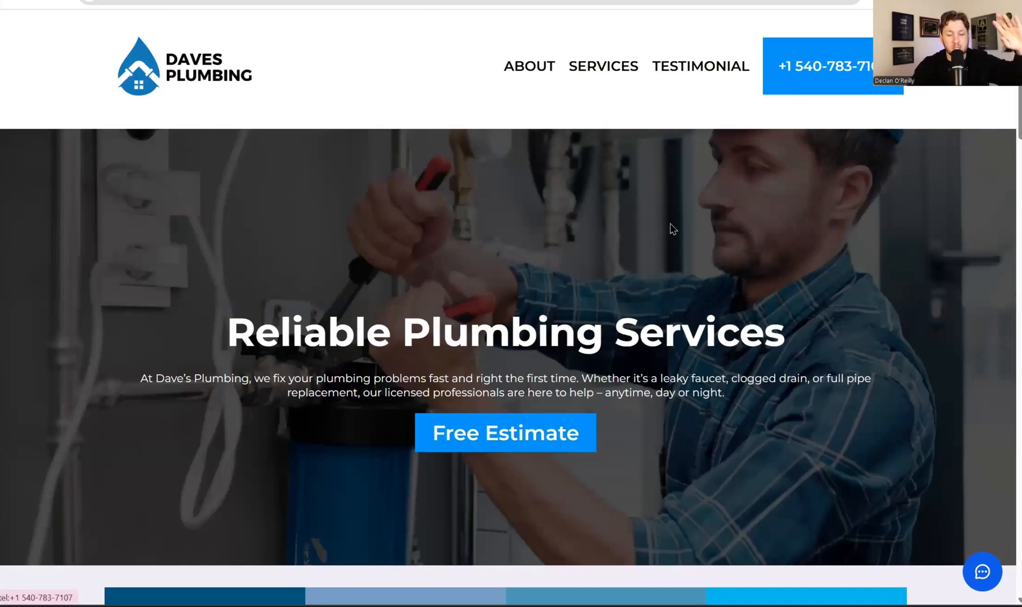
scroll(539, 266, down, 2)
scroll(539, 266, up, 2)
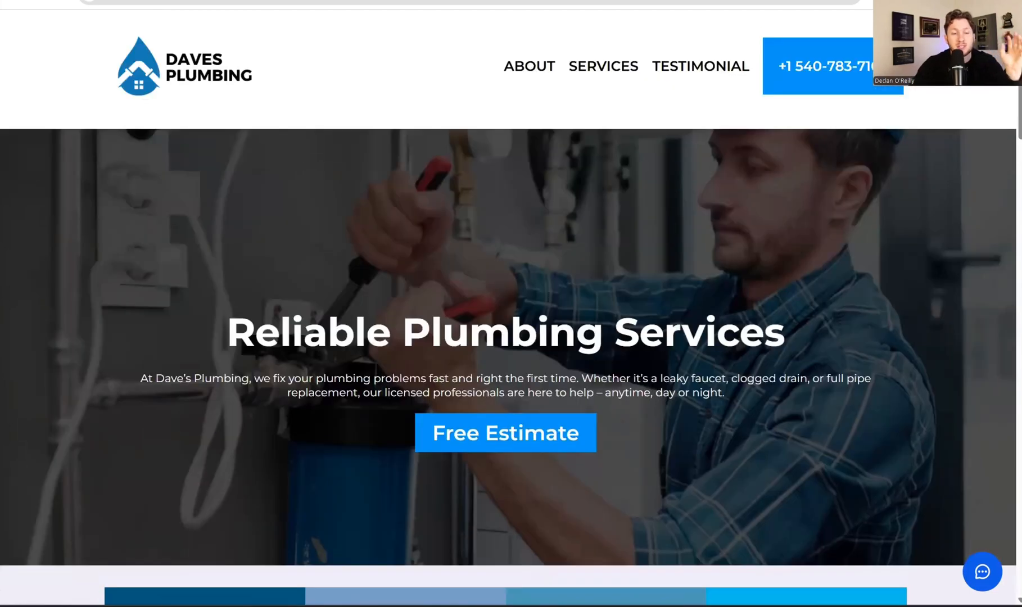
Open HighLevel's Summer of AI page and examine the AI Employee trial offer and its included tools.
key(ctrl+Tab)
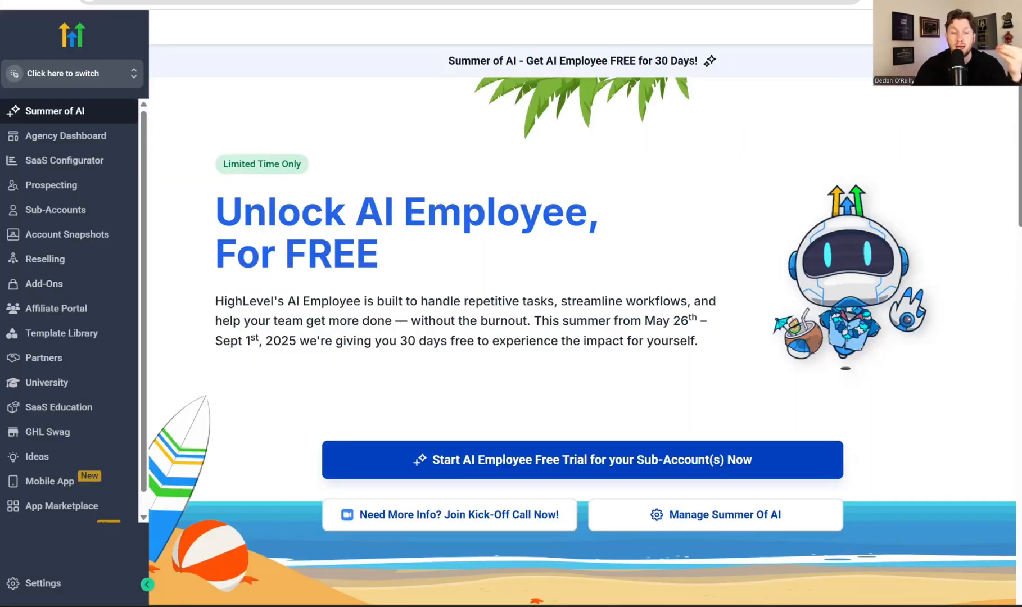
scroll(434, 134, down, 7)
scroll(429, 242, up, 7)
scroll(429, 248, down, 10)
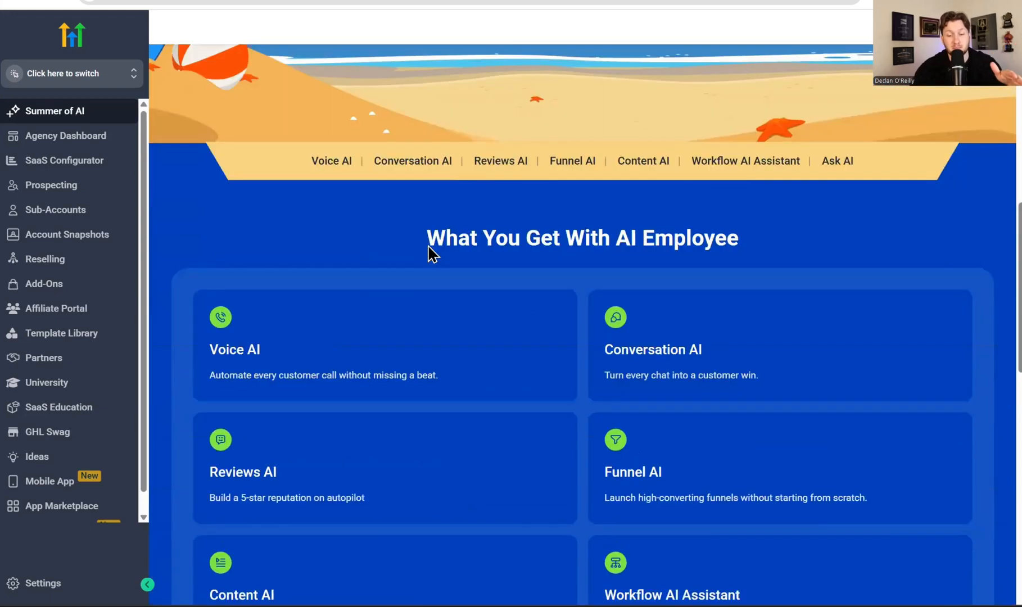
scroll(529, 340, up, 5)
scroll(529, 339, up, 5)
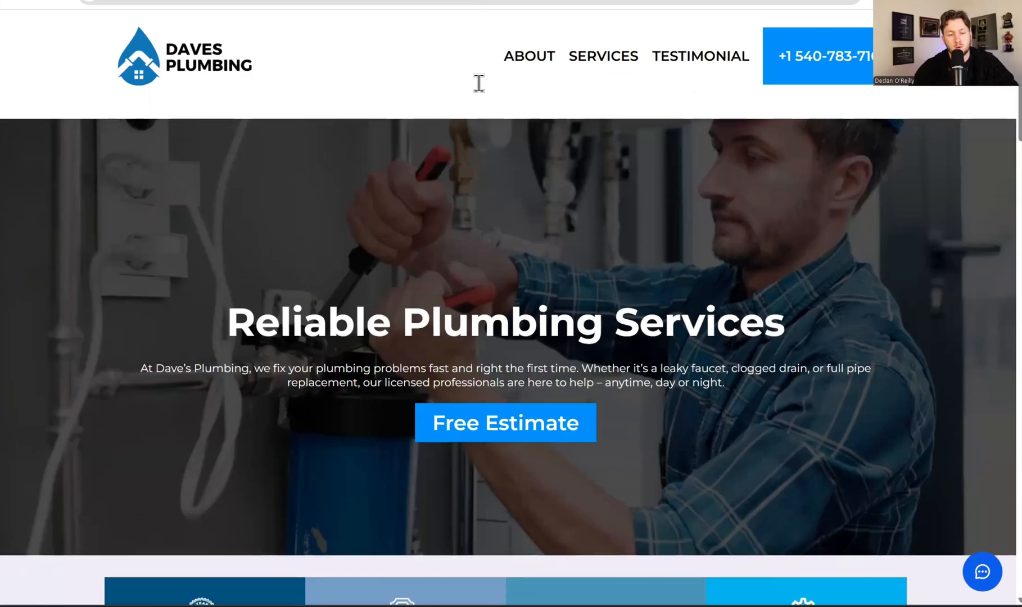
Browse the Dave's Plumbing homepage from the hero section down to the Services section.
scroll(483, 225, down, 3)
scroll(493, 239, down, 10)
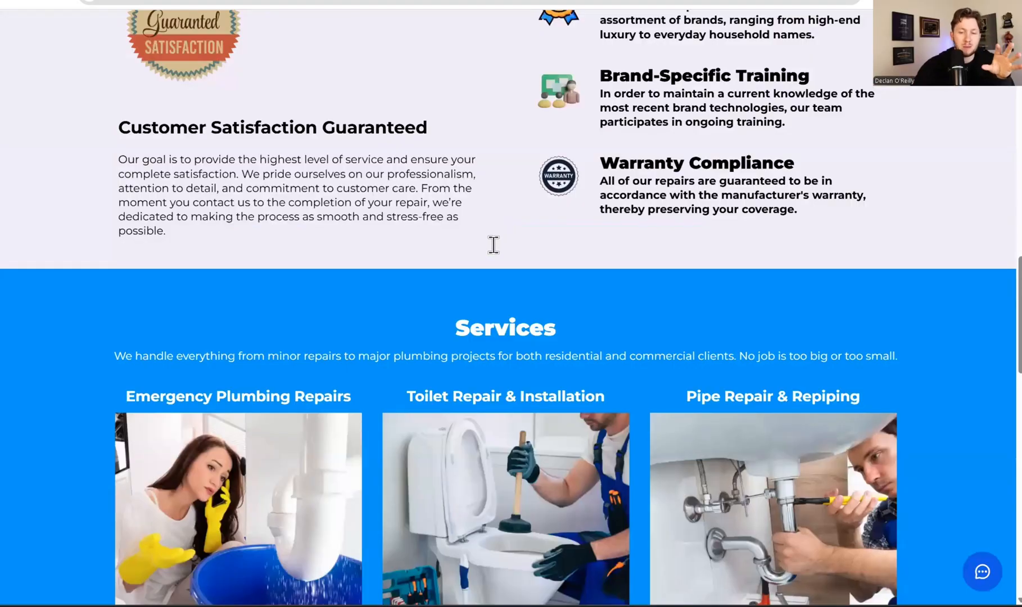
scroll(478, 244, up, 15)
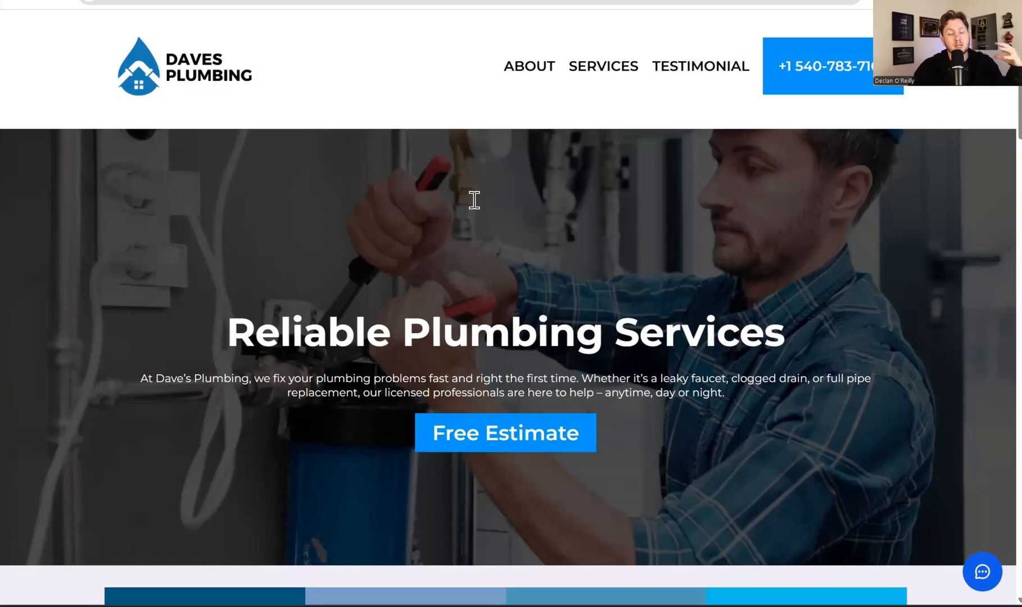
scroll(402, 96, down, 7)
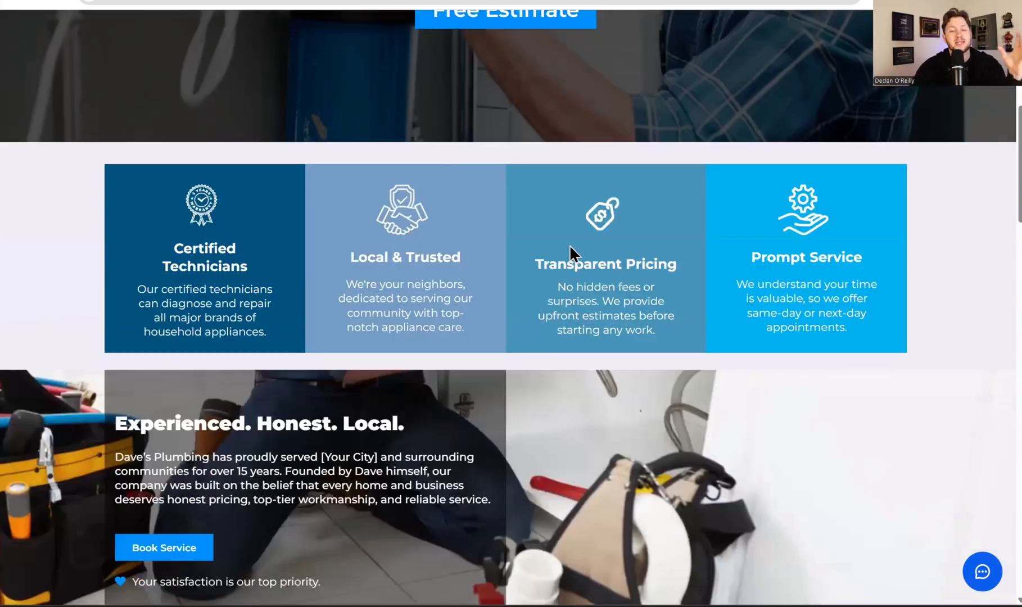
Return to the Dave's Plumbing hero section and view the past conversation in the chat widget, closing it again.
scroll(446, 171, up, 7)
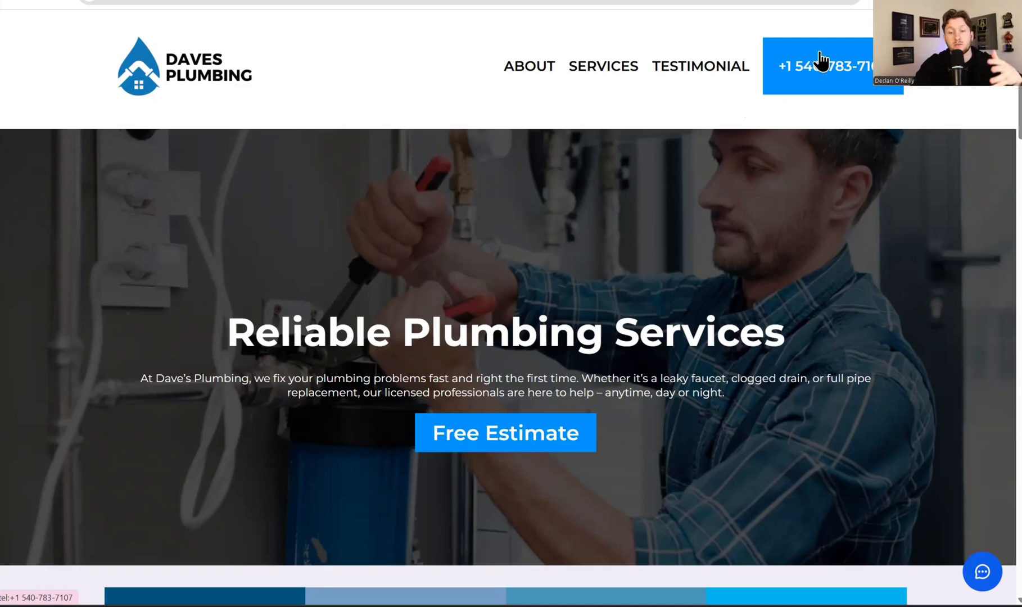
click(980, 570)
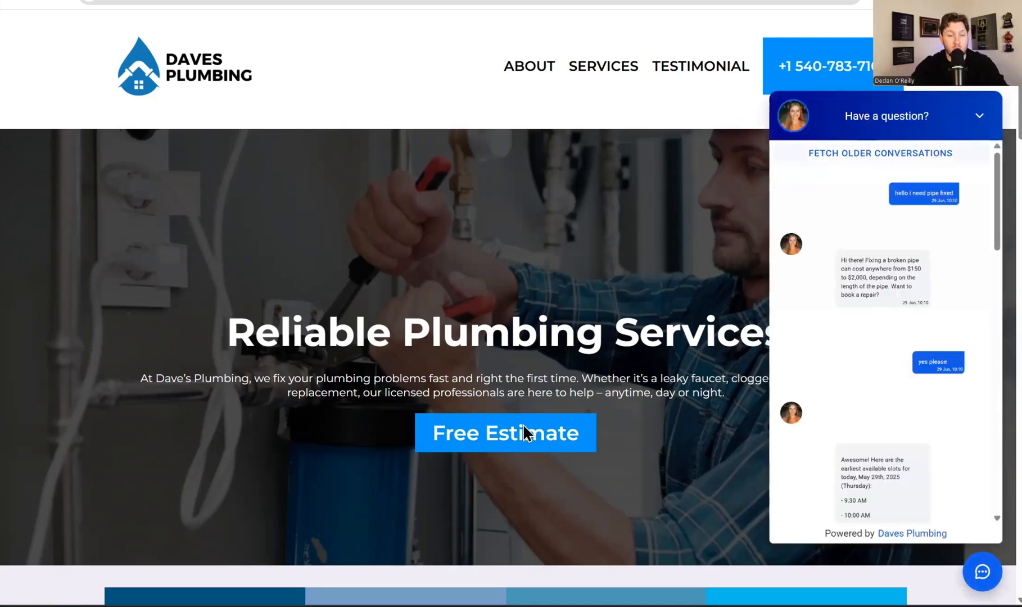
click(444, 261)
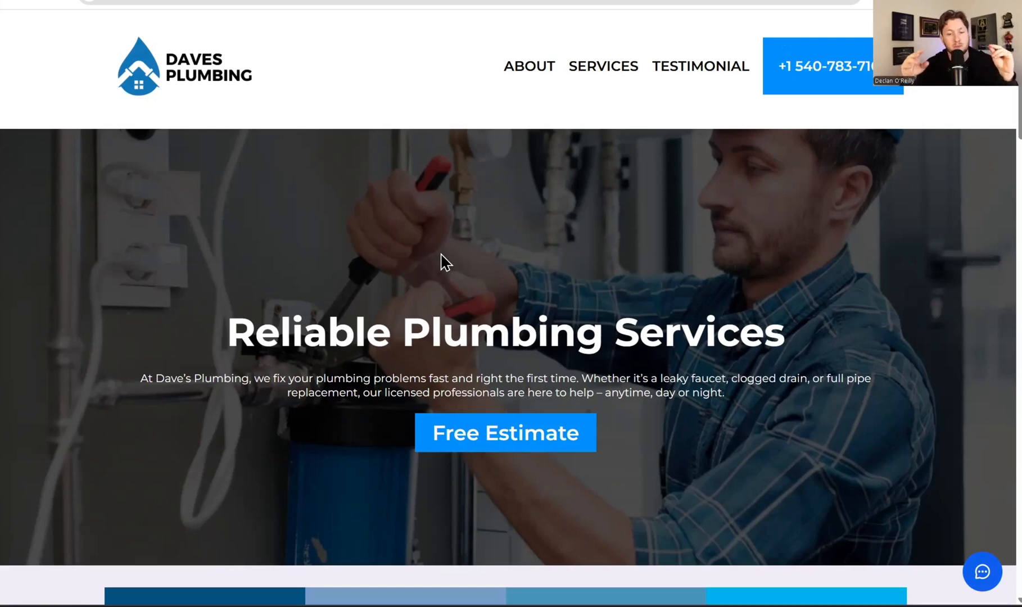
Browse the homepage down to the Experienced. Honest. Local. section and back, and check the most recent messages in the chat widget.
scroll(526, 267, down, 5)
scroll(534, 262, up, 5)
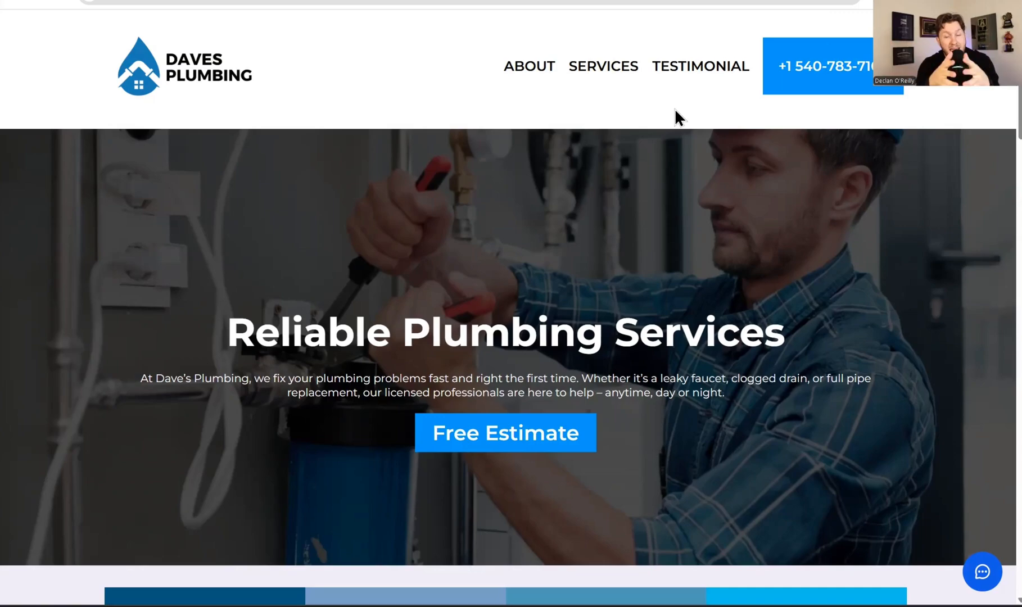
scroll(675, 108, down, 10)
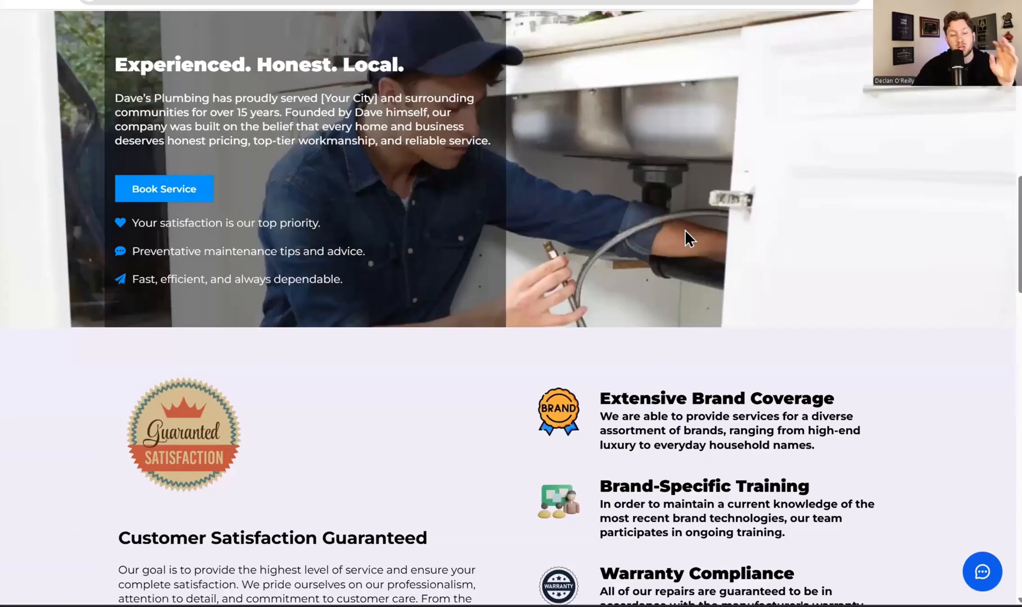
scroll(683, 219, up, 10)
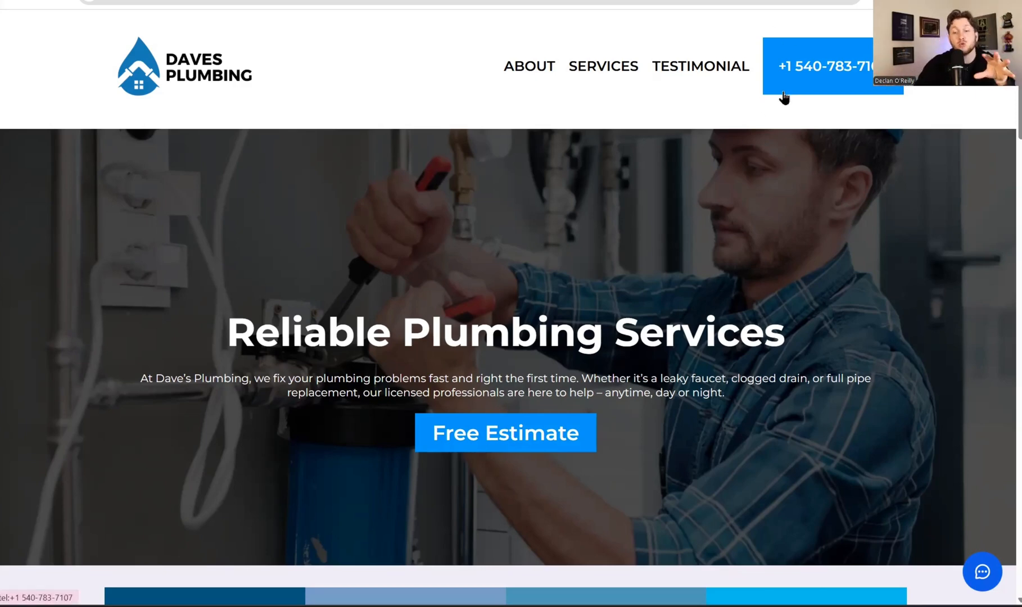
scroll(771, 168, down, 3)
scroll(777, 172, up, 3)
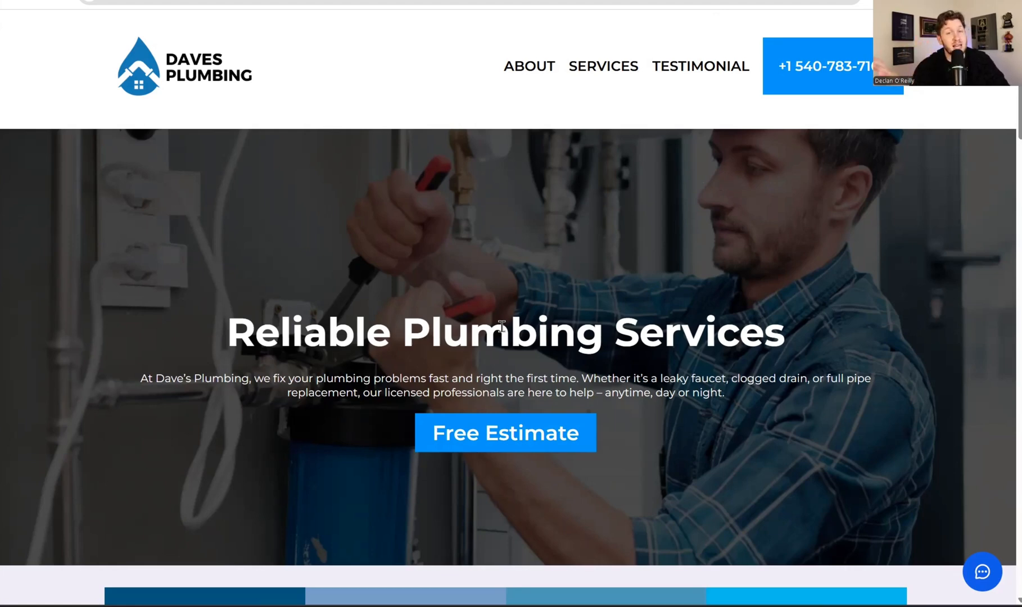
click(981, 573)
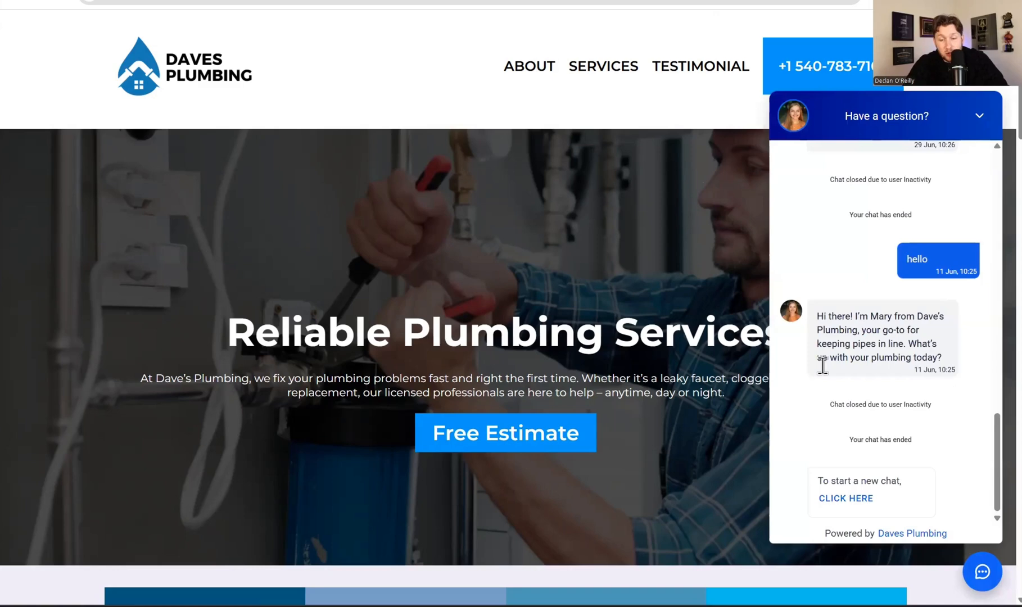
click(982, 575)
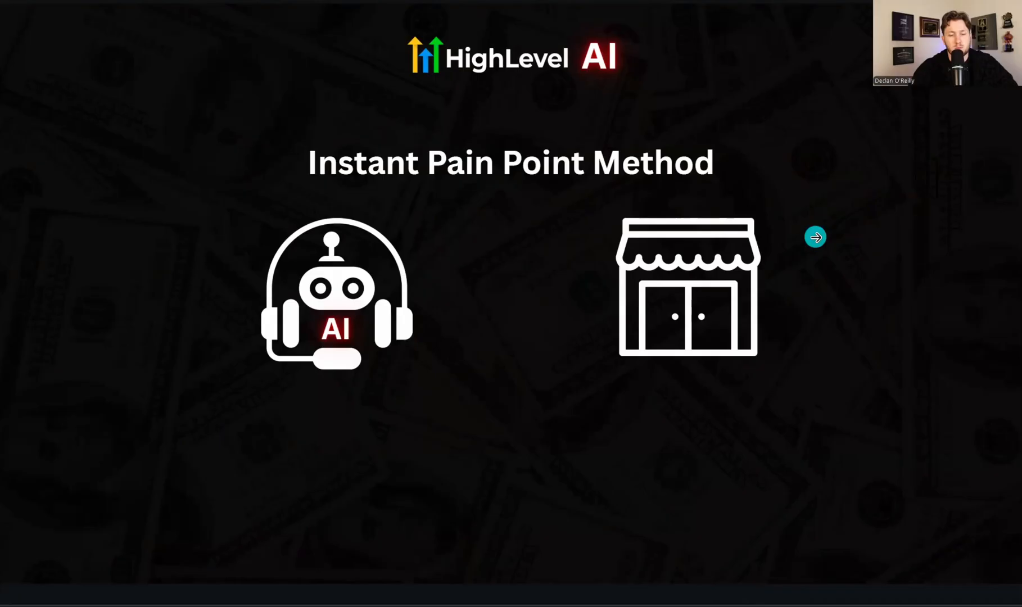
click(815, 235)
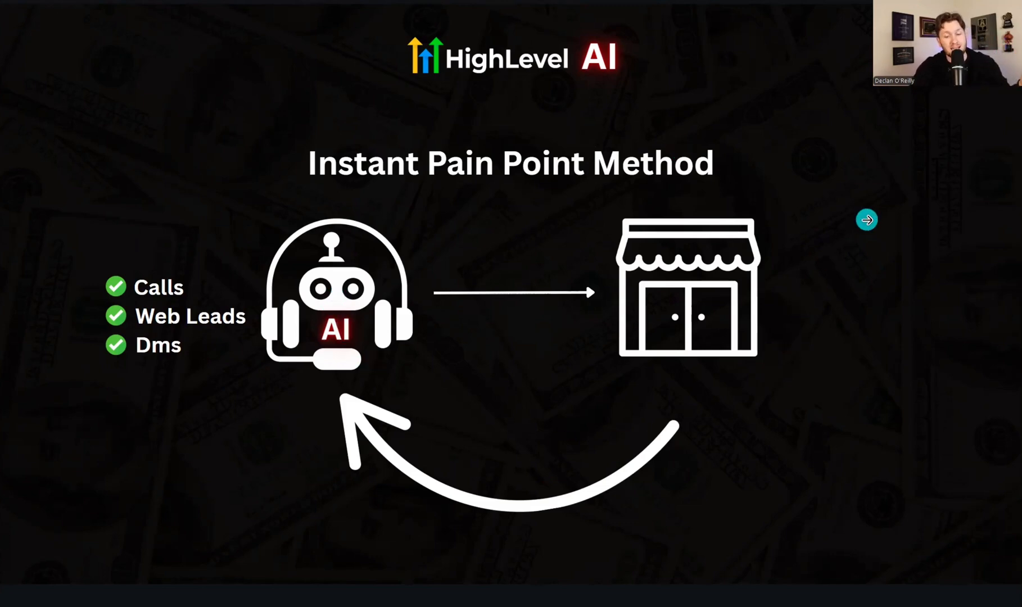
click(866, 219)
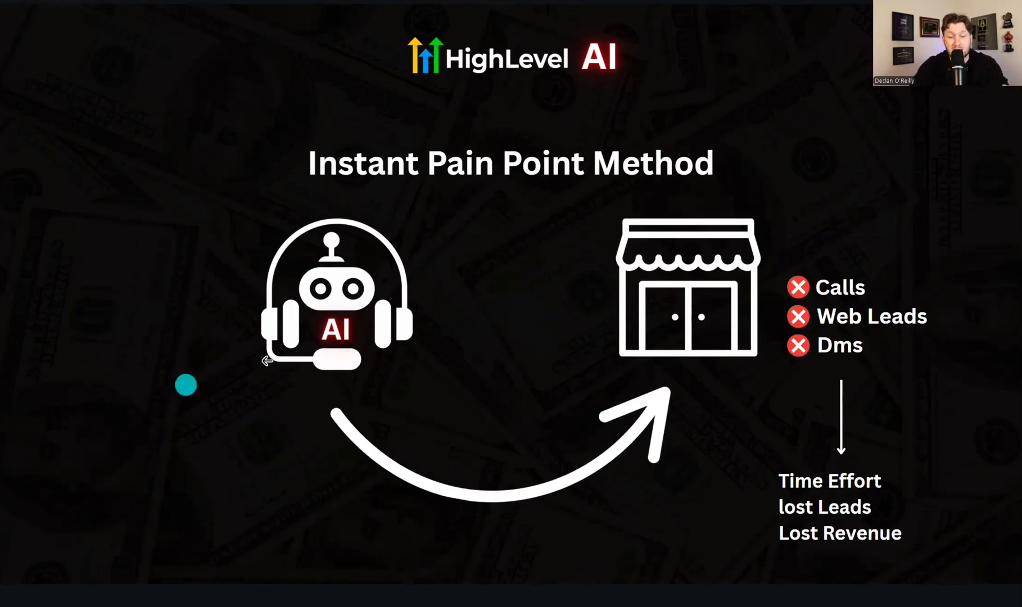